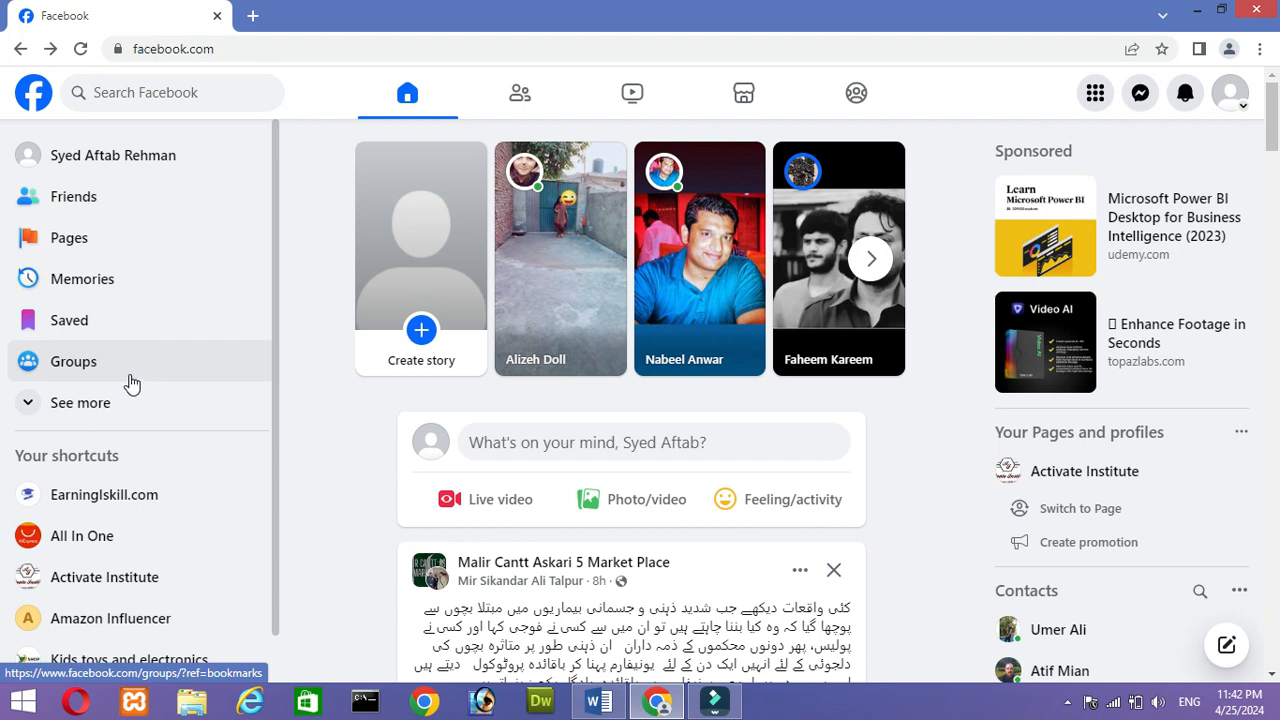
- Start creating a new Page from the managed Pages list and name it Earningiskill
{"action": "left_click", "coordinate": [98, 243]}
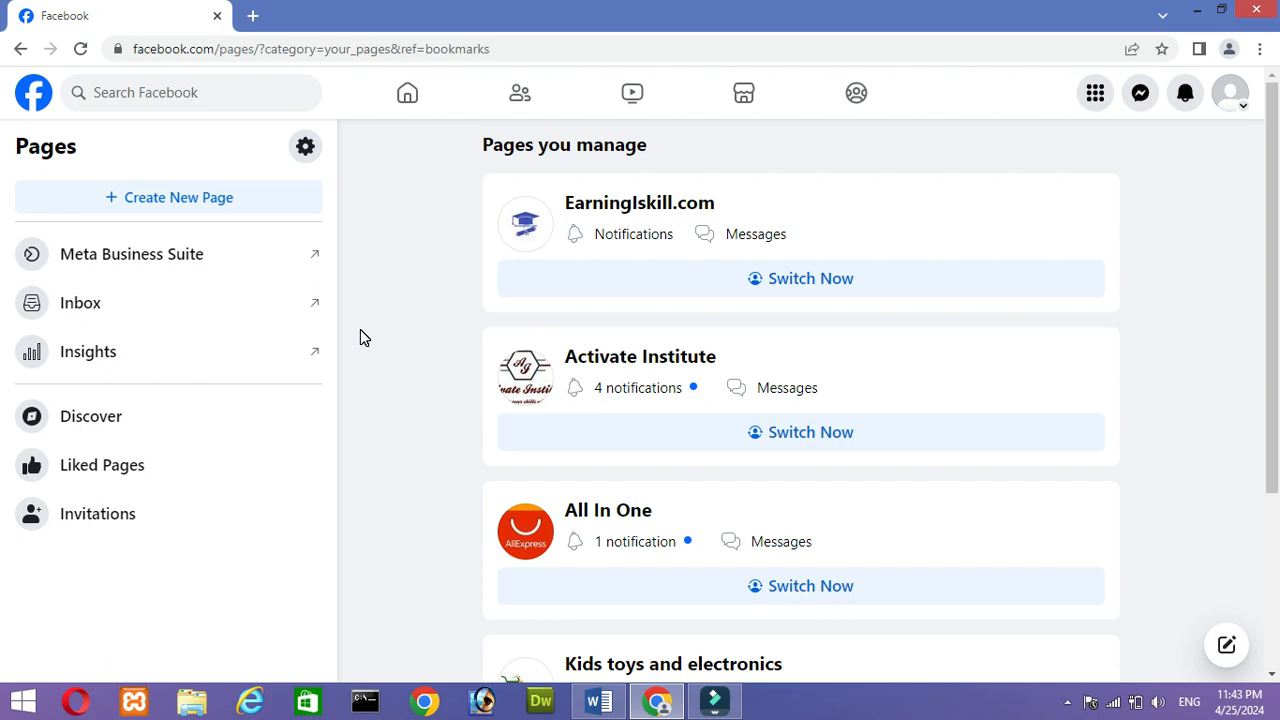
{"action": "left_click", "coordinate": [231, 206]}
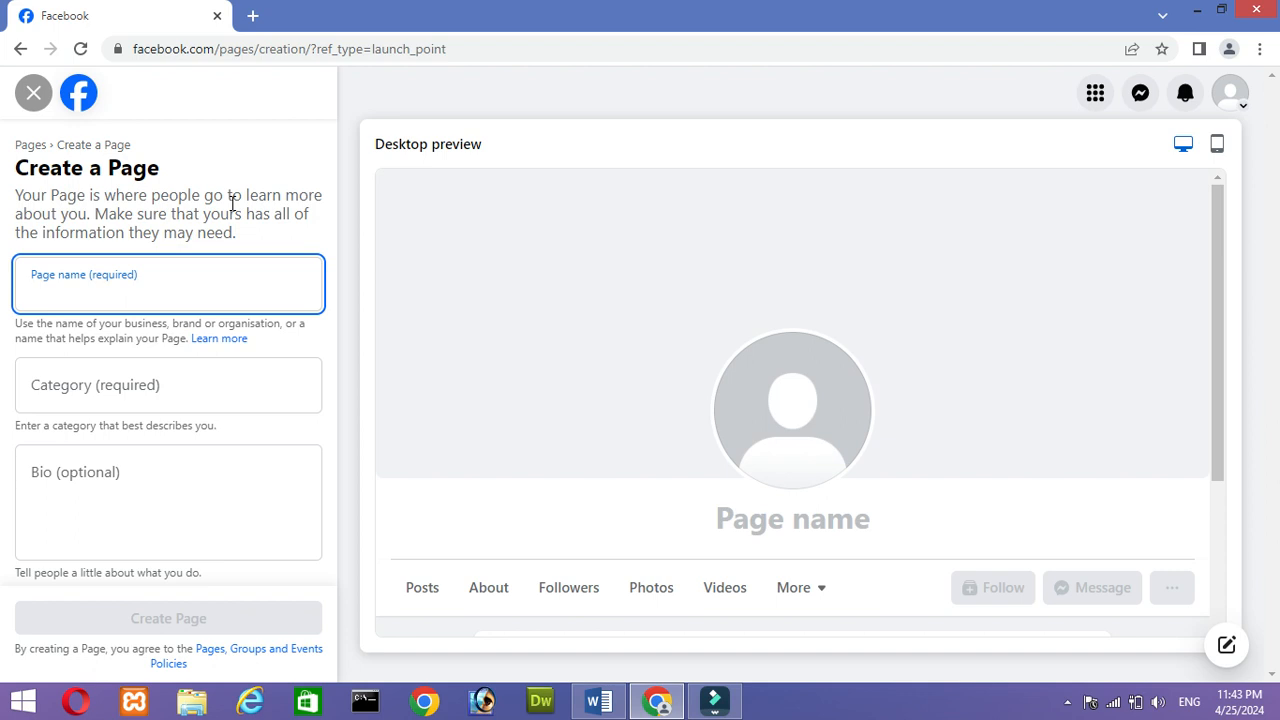
{"action": "type", "text": "EAr"}
{"action": "key", "text": "BackSpace"}
{"action": "key", "text": "BackSpace"}
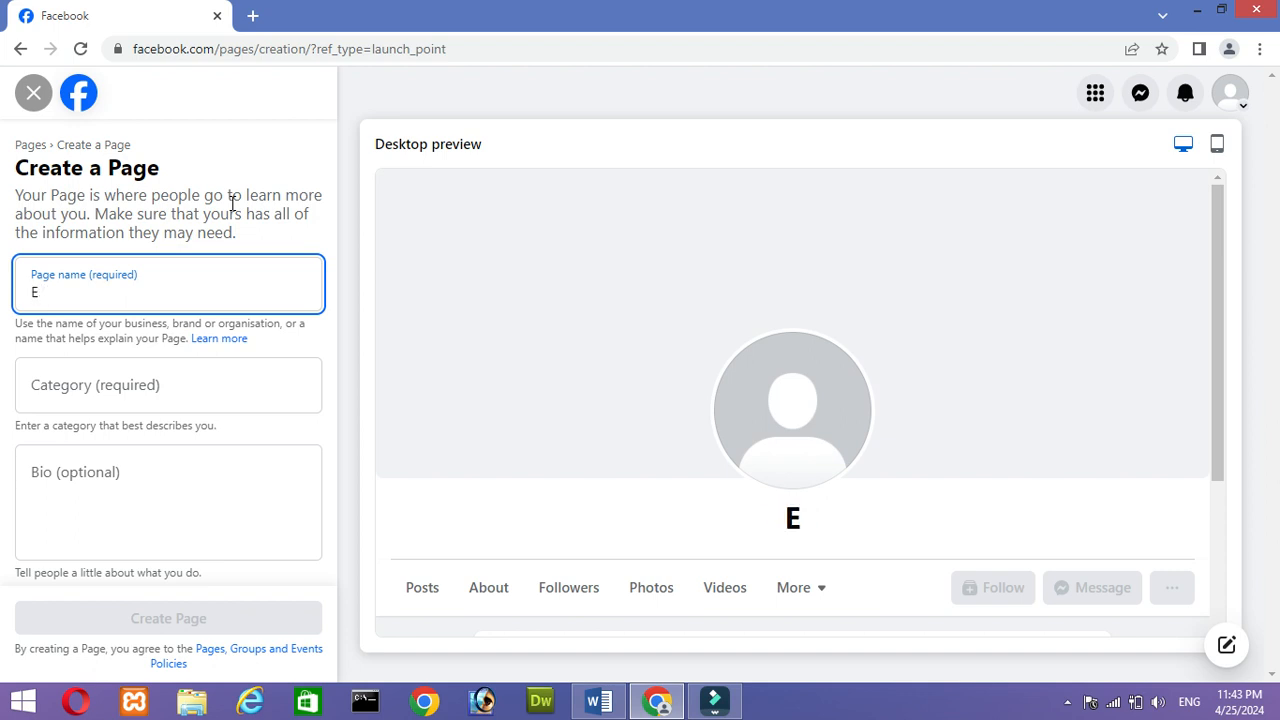
{"action": "type", "text": "arningiskill"}
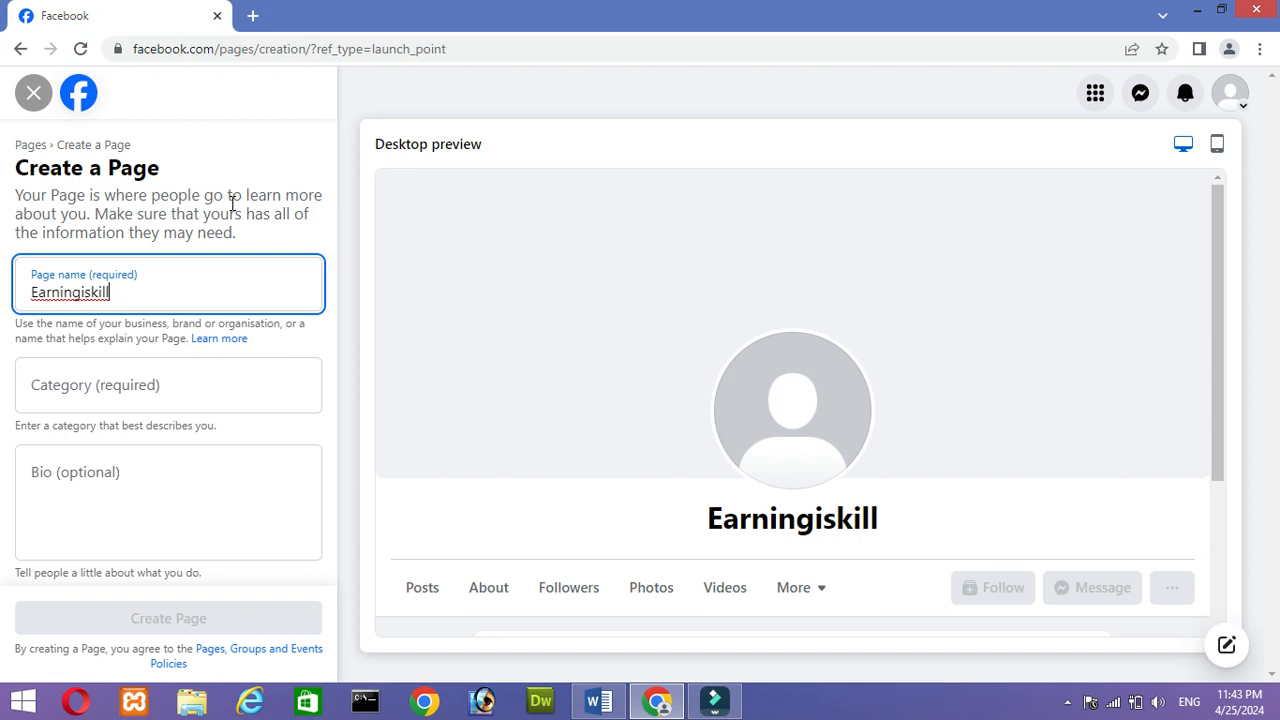
{"action": "left_click", "coordinate": [156, 389]}
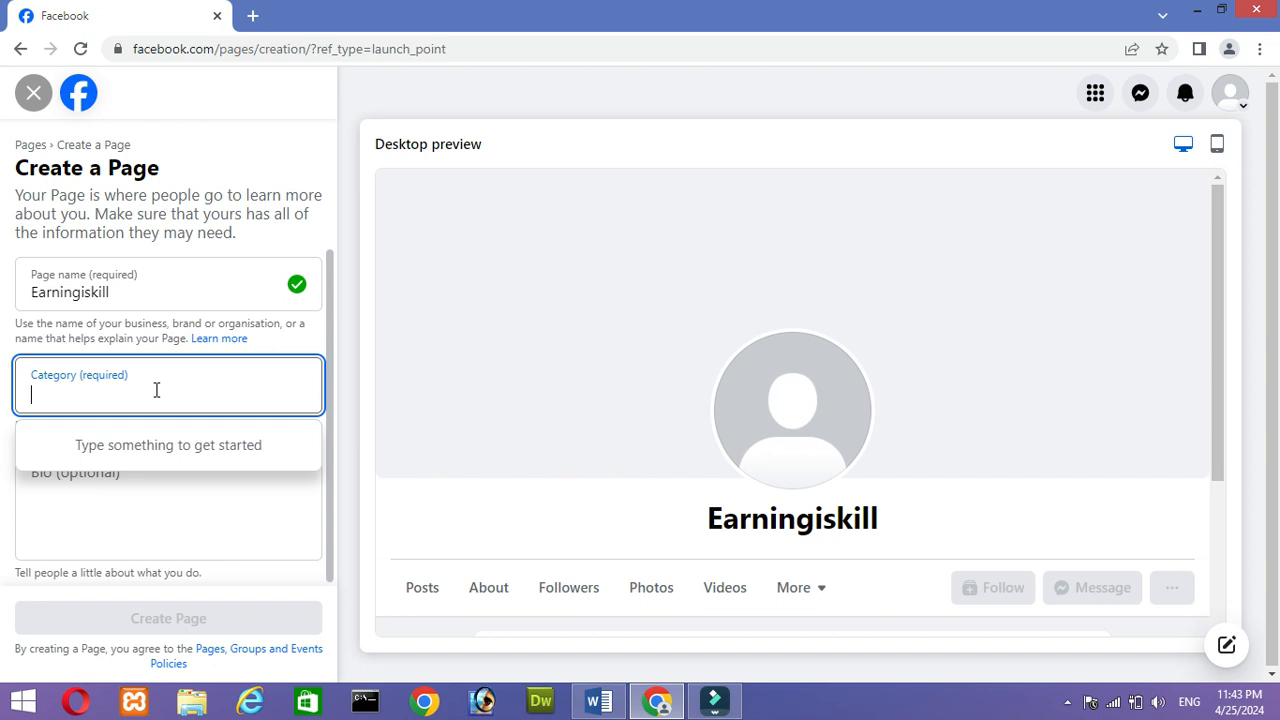
{"action": "type", "text": "e"}
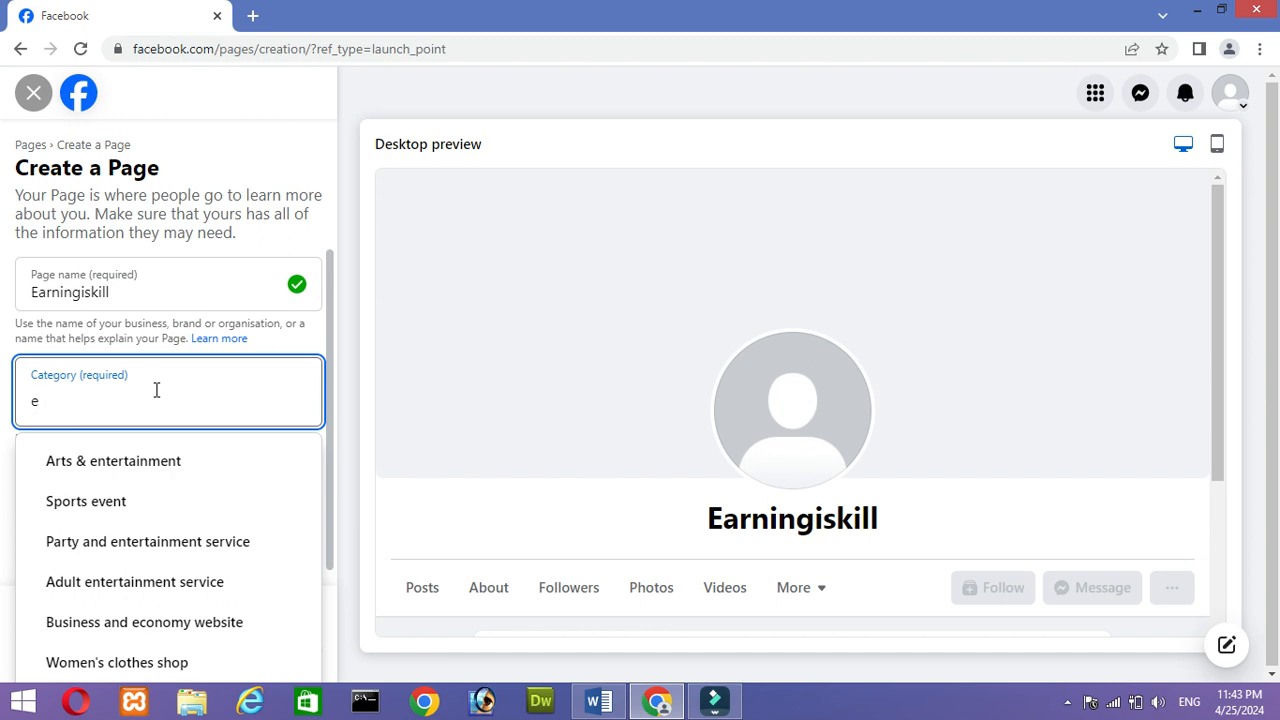
{"action": "key", "text": "Down"}
{"action": "key", "text": "Down"}
{"action": "key", "text": "Down"}
{"action": "key", "text": "Down"}
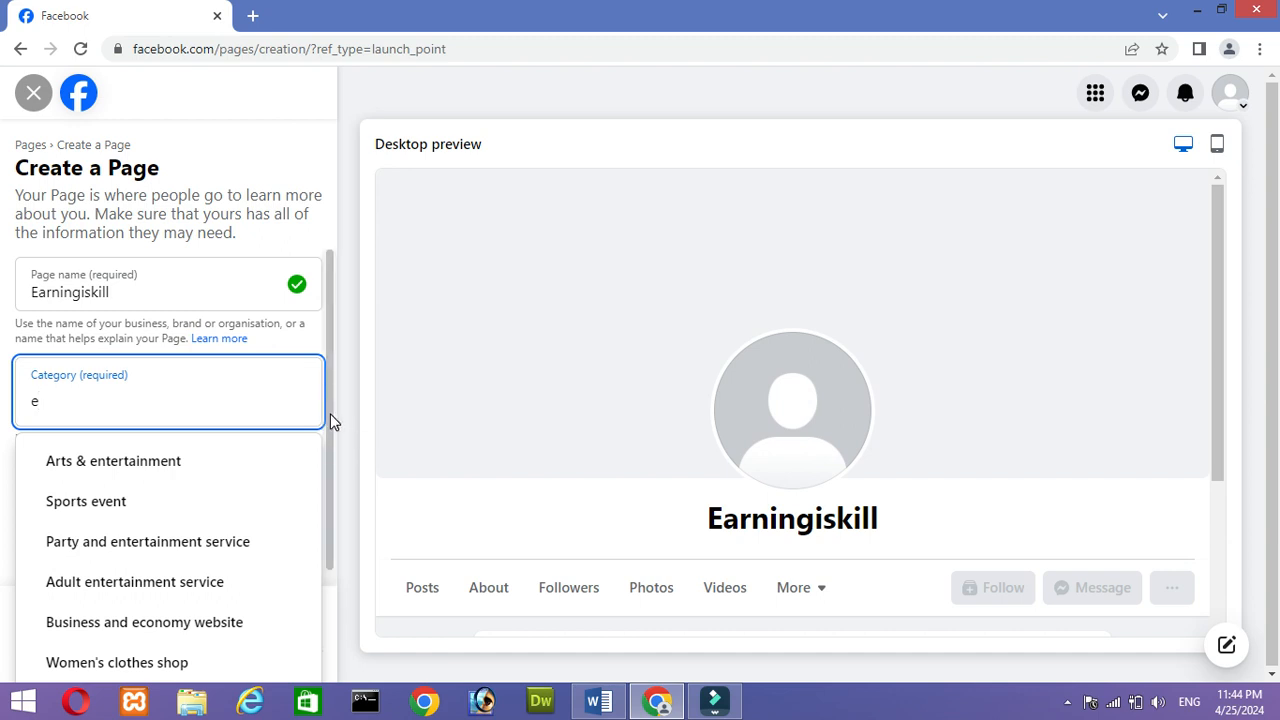
{"action": "left_click_drag", "start_coordinate": [330, 414], "coordinate": [333, 532]}
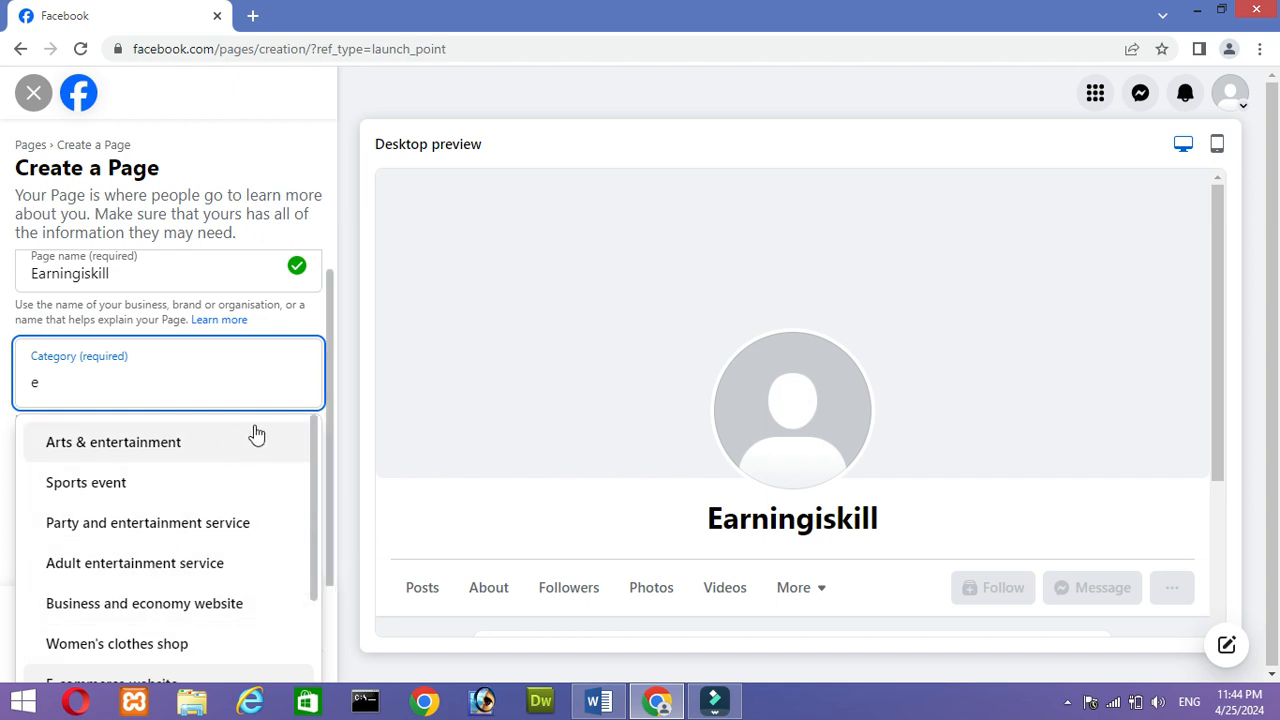
{"action": "left_click_drag", "start_coordinate": [314, 435], "coordinate": [313, 538]}
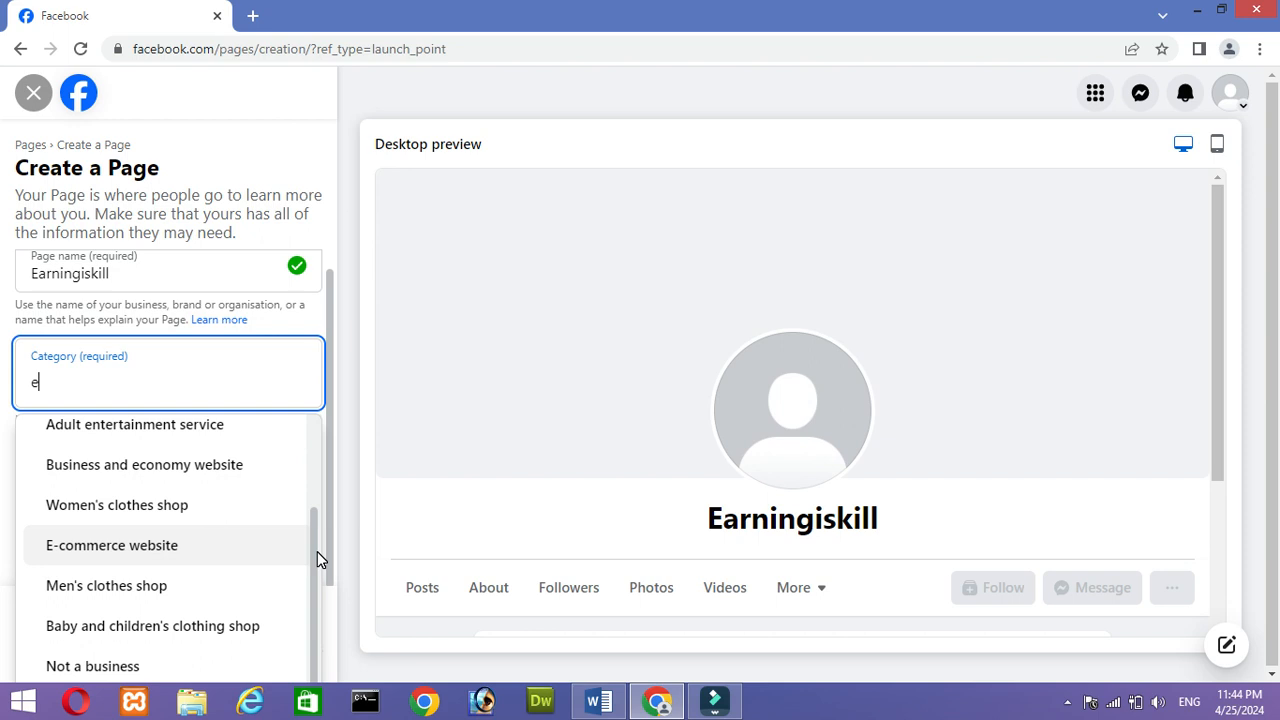
{"action": "left_click_drag", "start_coordinate": [315, 549], "coordinate": [294, 463]}
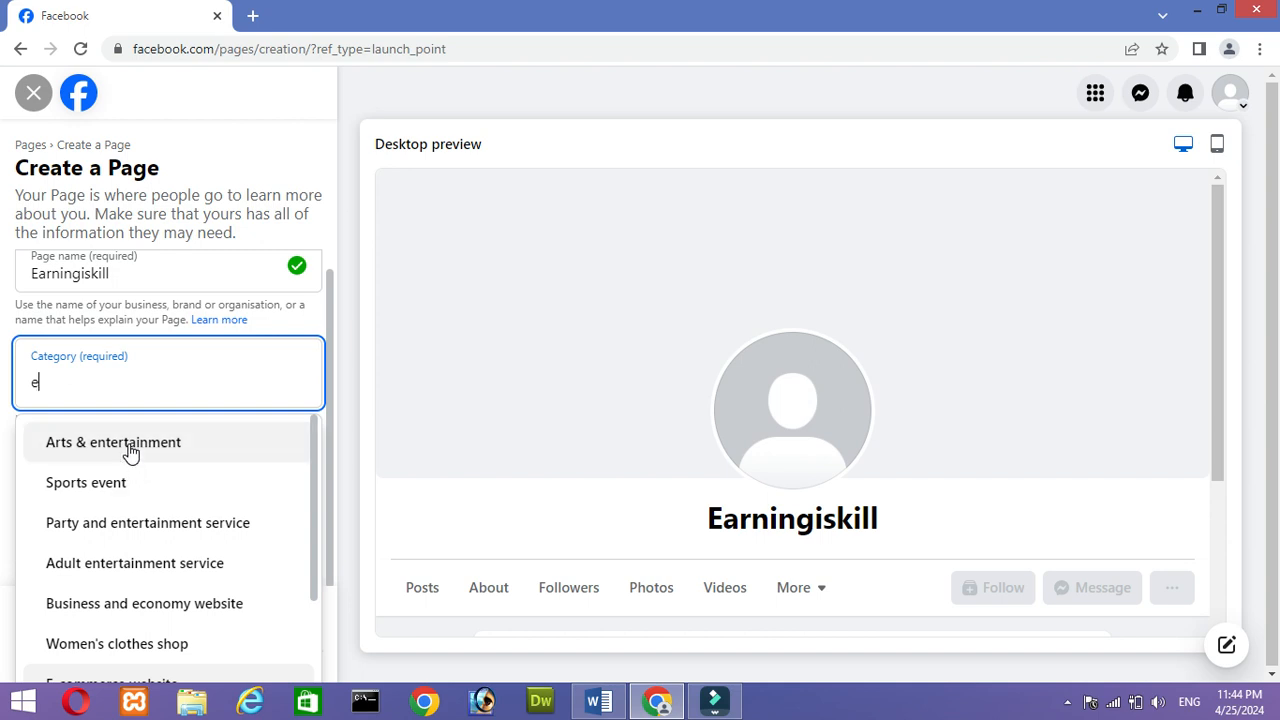
{"action": "key", "text": "BackSpace"}
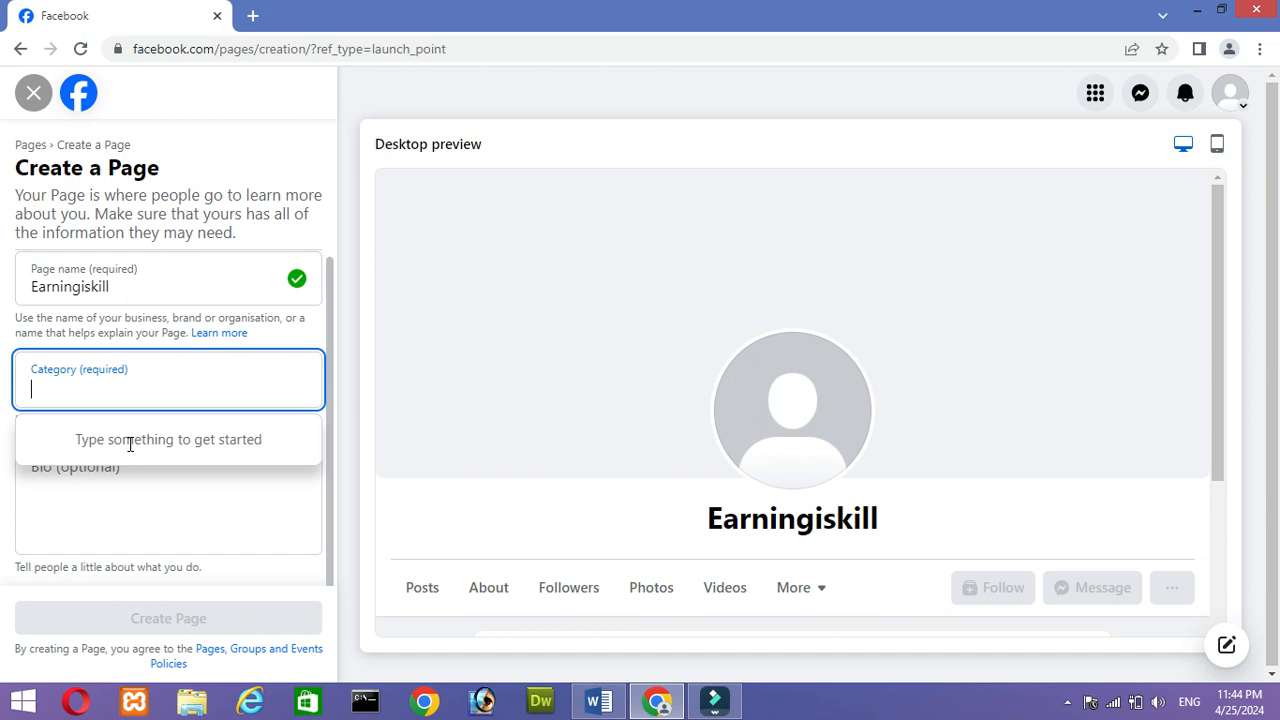
- Search the Page categories for "digi" and choose Digital creator
{"action": "type", "text": "digi"}
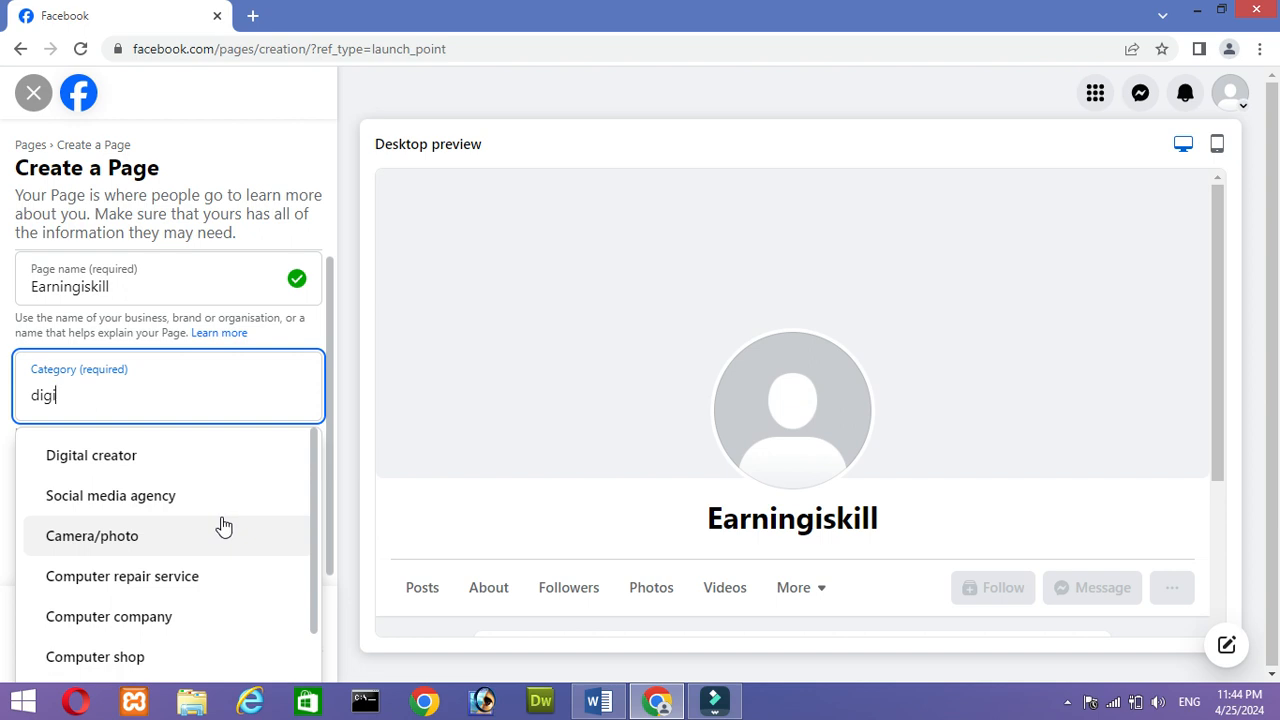
{"action": "left_click_drag", "start_coordinate": [315, 484], "coordinate": [310, 550]}
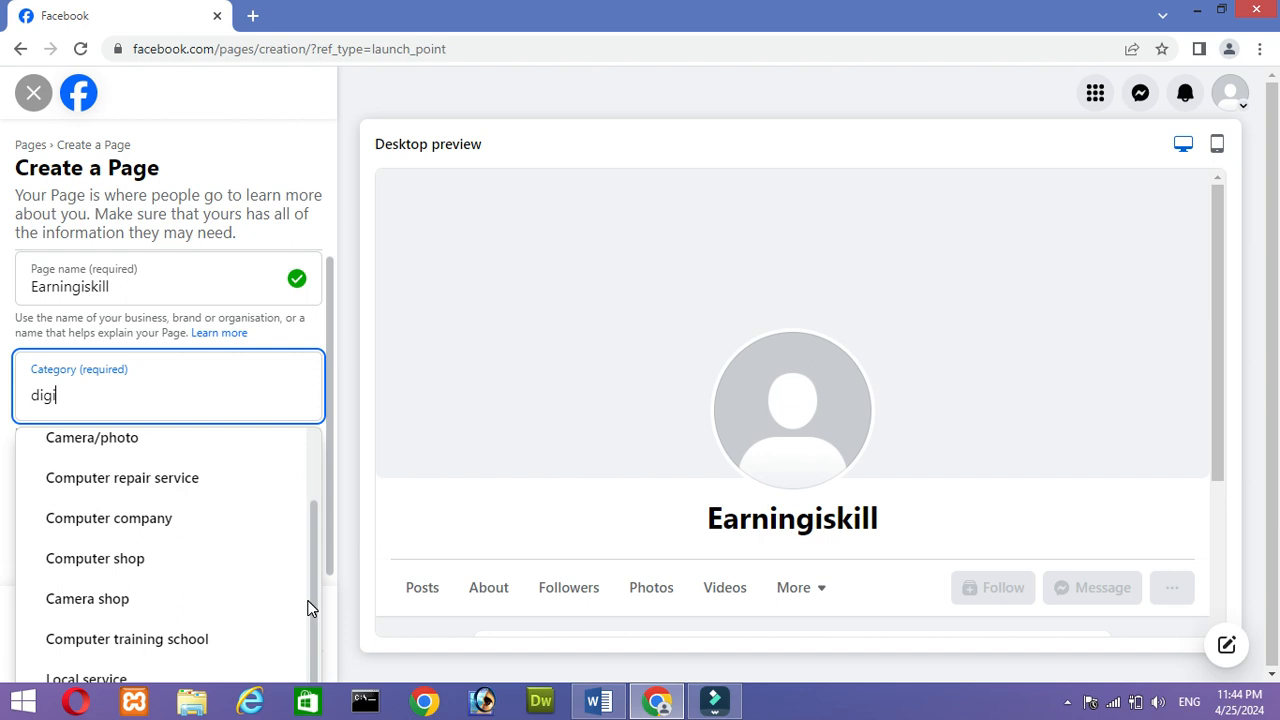
{"action": "scroll", "coordinate": [300, 570], "scroll_direction": "up", "scroll_amount": 1}
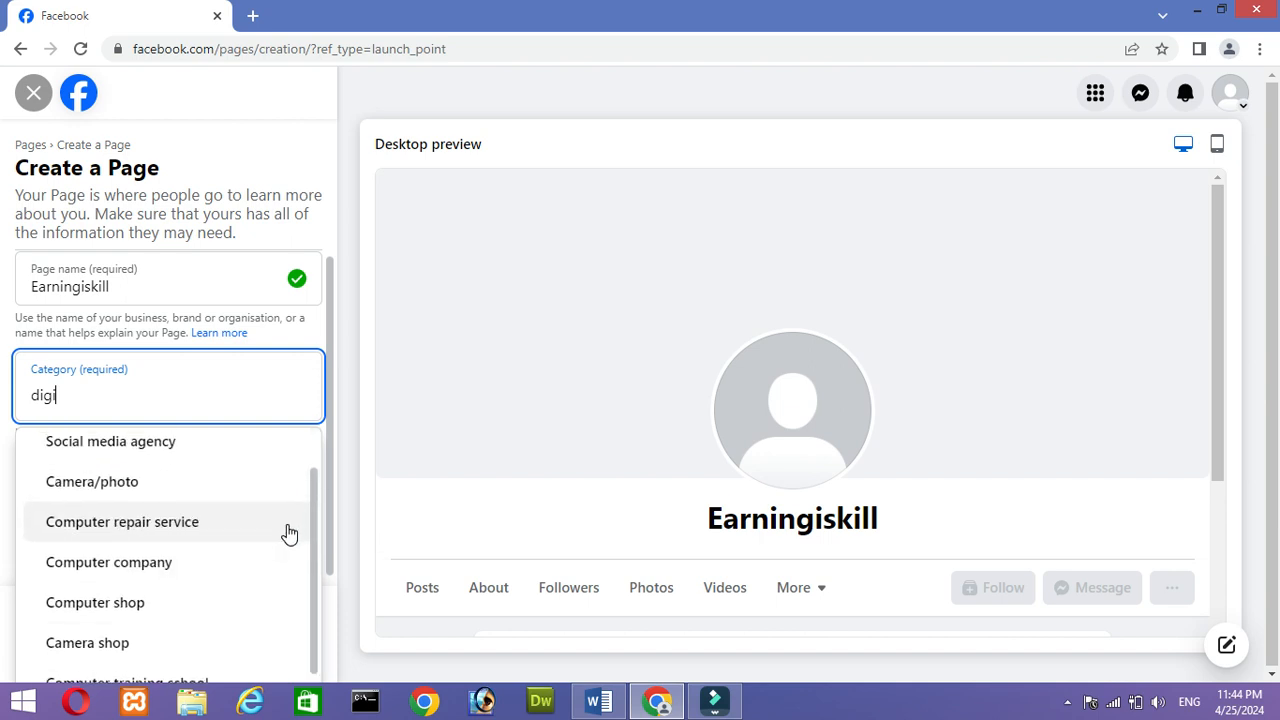
{"action": "scroll", "coordinate": [288, 533], "scroll_direction": "up", "scroll_amount": 1}
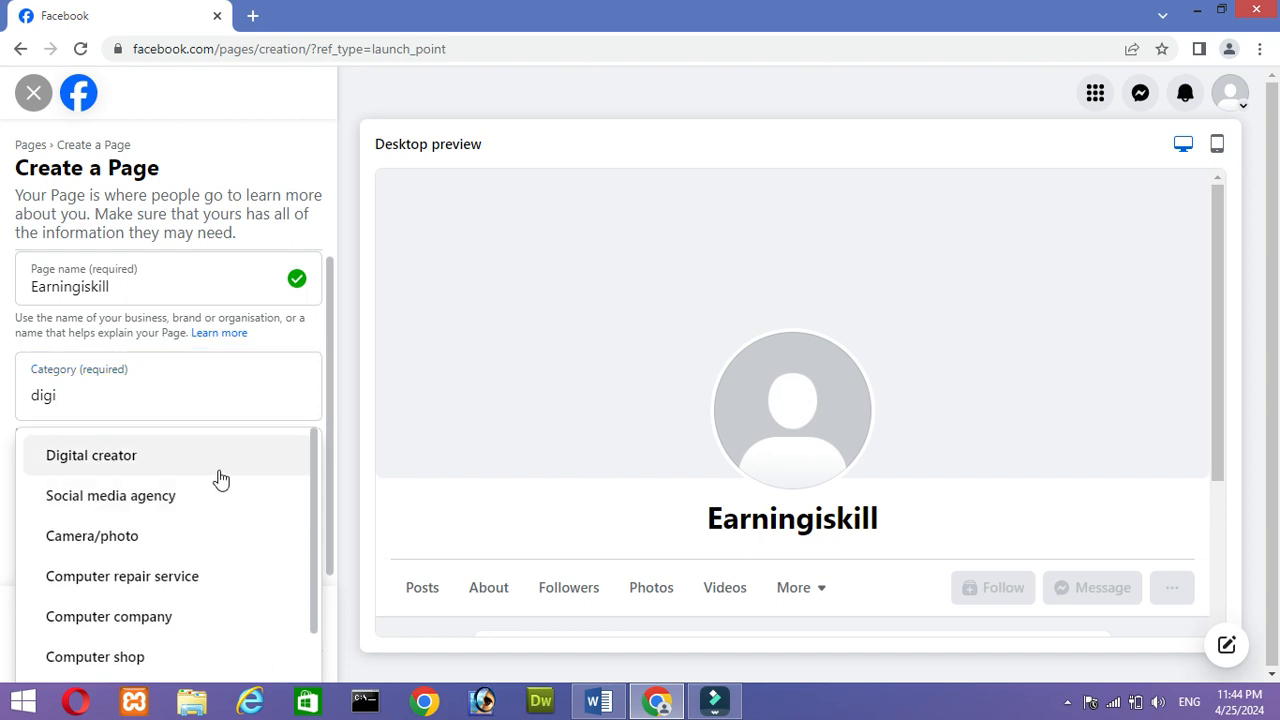
{"action": "left_click", "coordinate": [220, 467]}
- Enter the Page bio "we are content creator and maketing agency."
{"action": "left_click", "coordinate": [220, 470]}
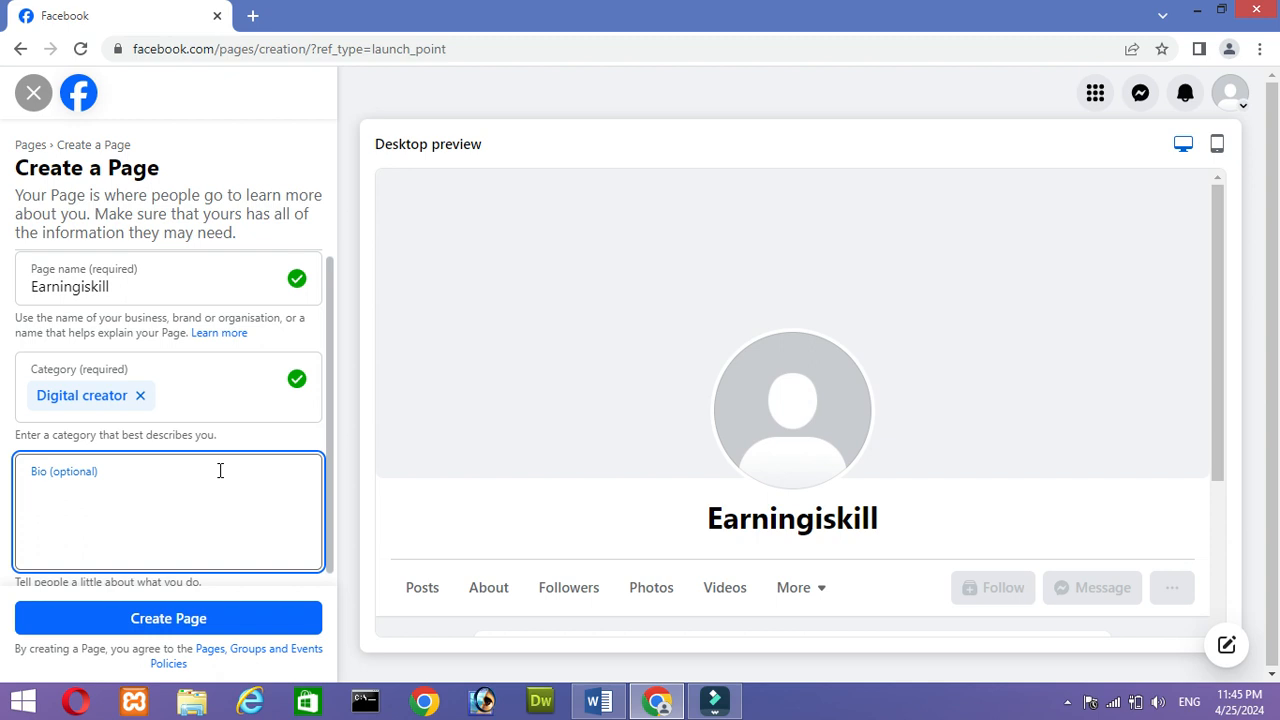
{"action": "type", "text": "we are digital"}
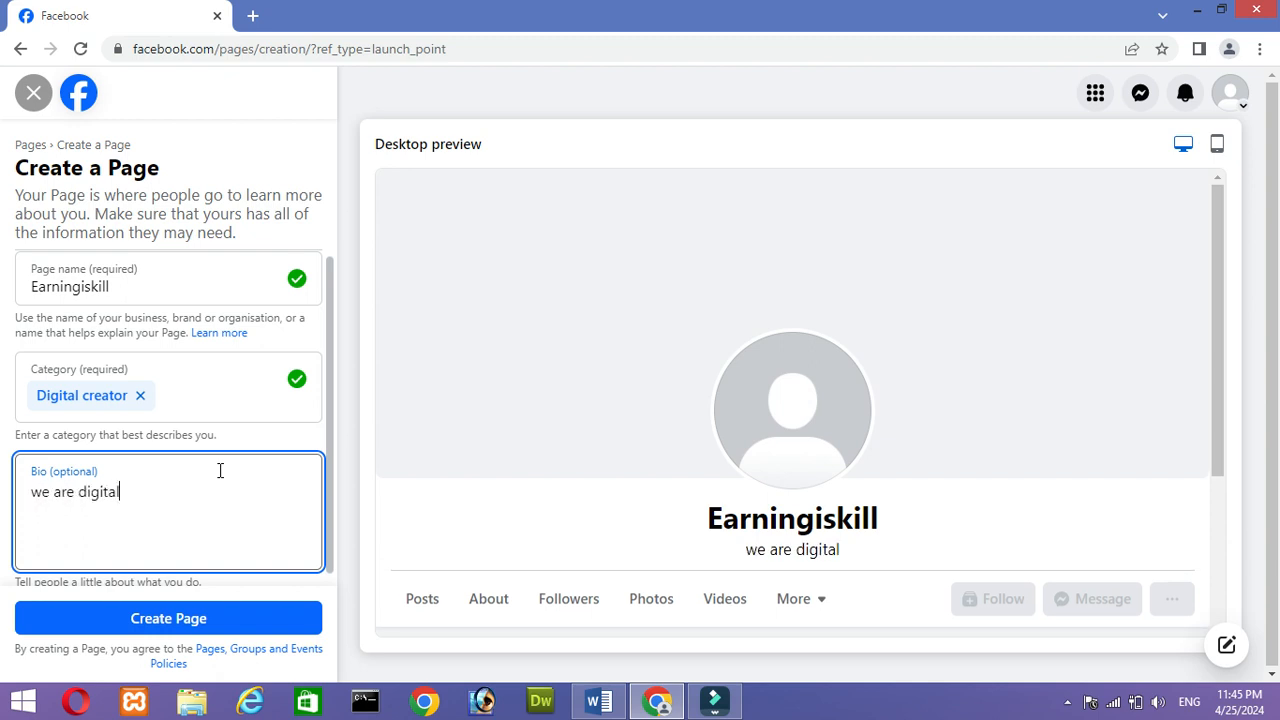
{"action": "key", "text": "BackSpace"}
{"action": "key", "text": "BackSpace"}
{"action": "key", "text": "BackSpace"}
{"action": "key", "text": "BackSpace"}
{"action": "key", "text": "BackSpace"}
{"action": "key", "text": "BackSpace"}
{"action": "key", "text": "BackSpace"}
{"action": "type", "text": "content creat"}
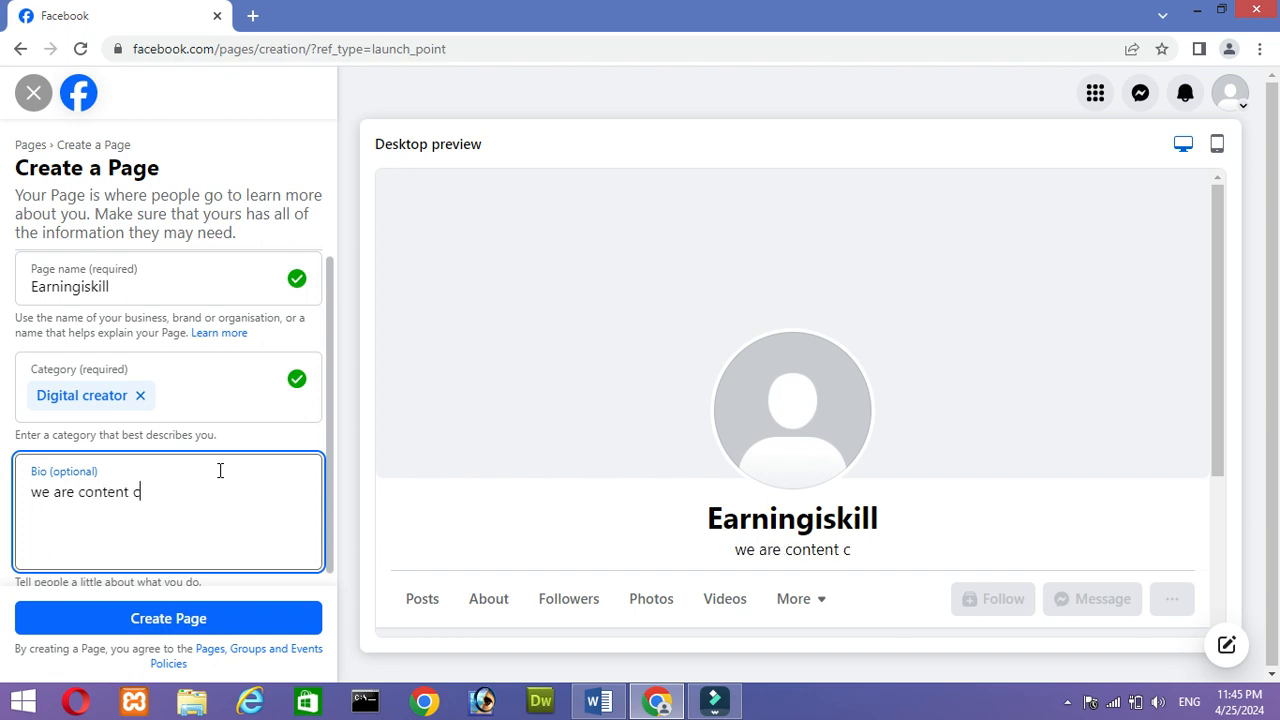
{"action": "type", "text": "or and "}
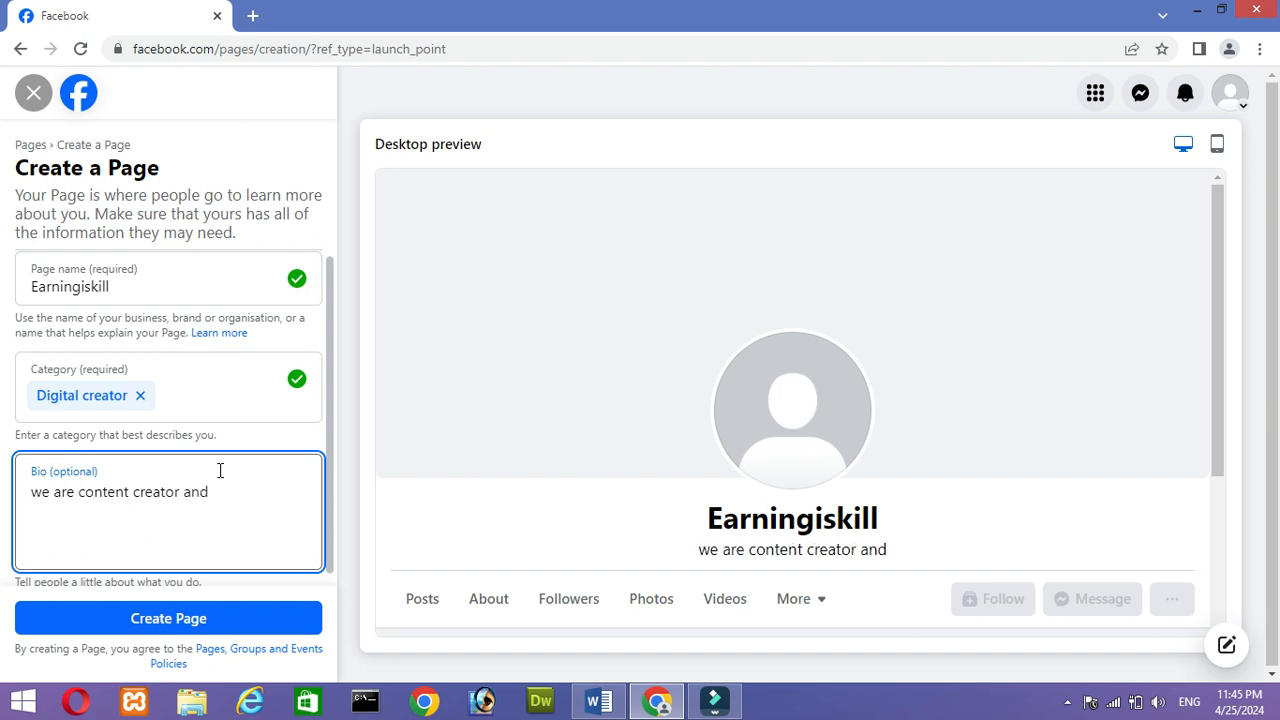
{"action": "type", "text": "ma"}
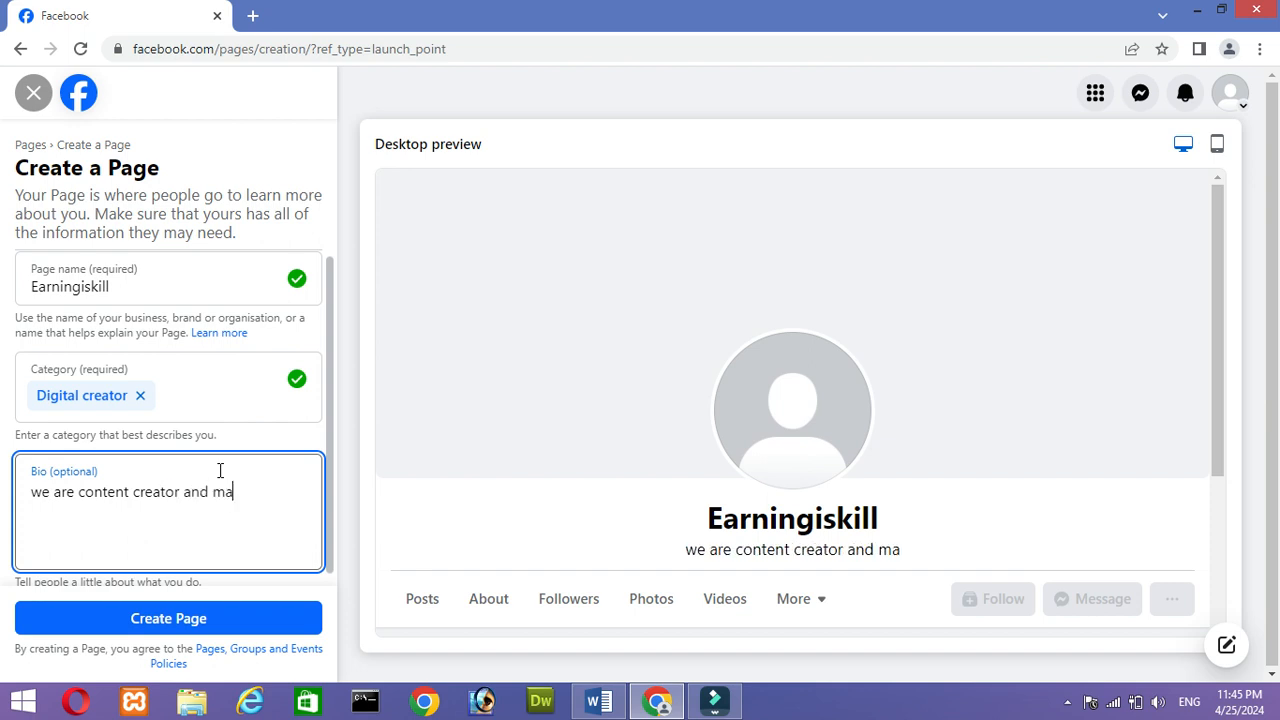
{"action": "type", "text": "keting"}
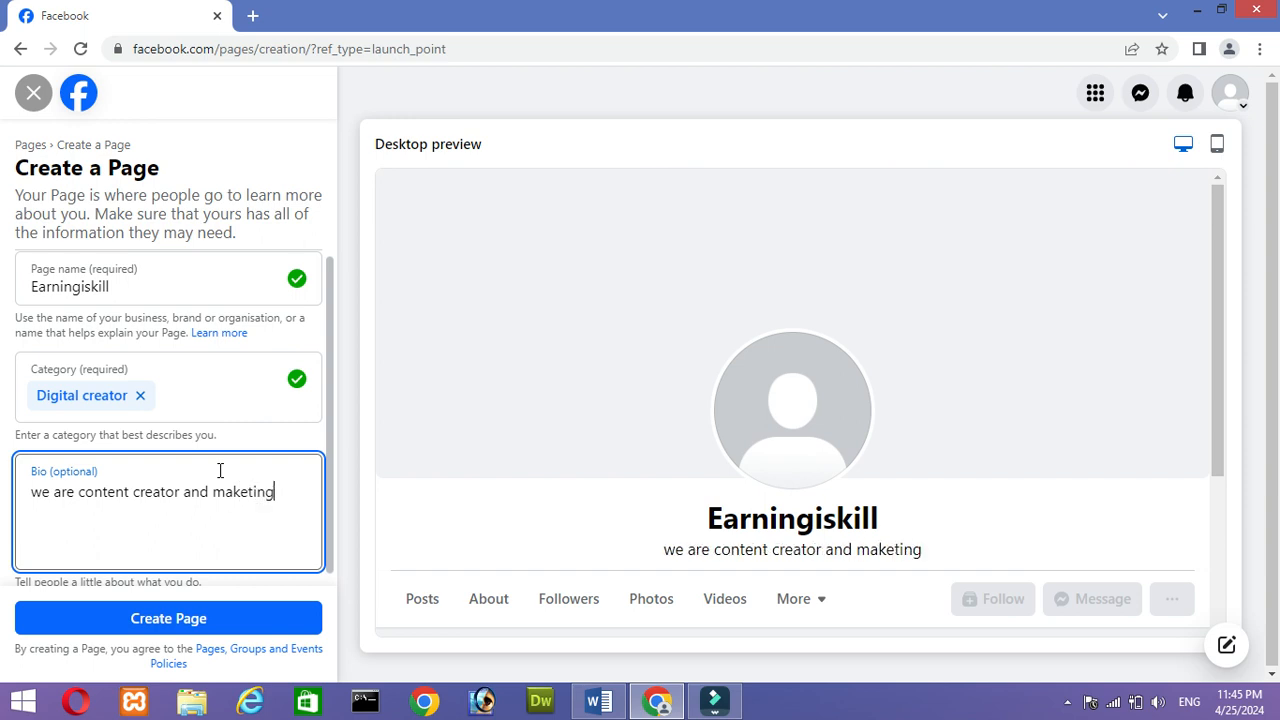
{"action": "type", "text": " agenc"}
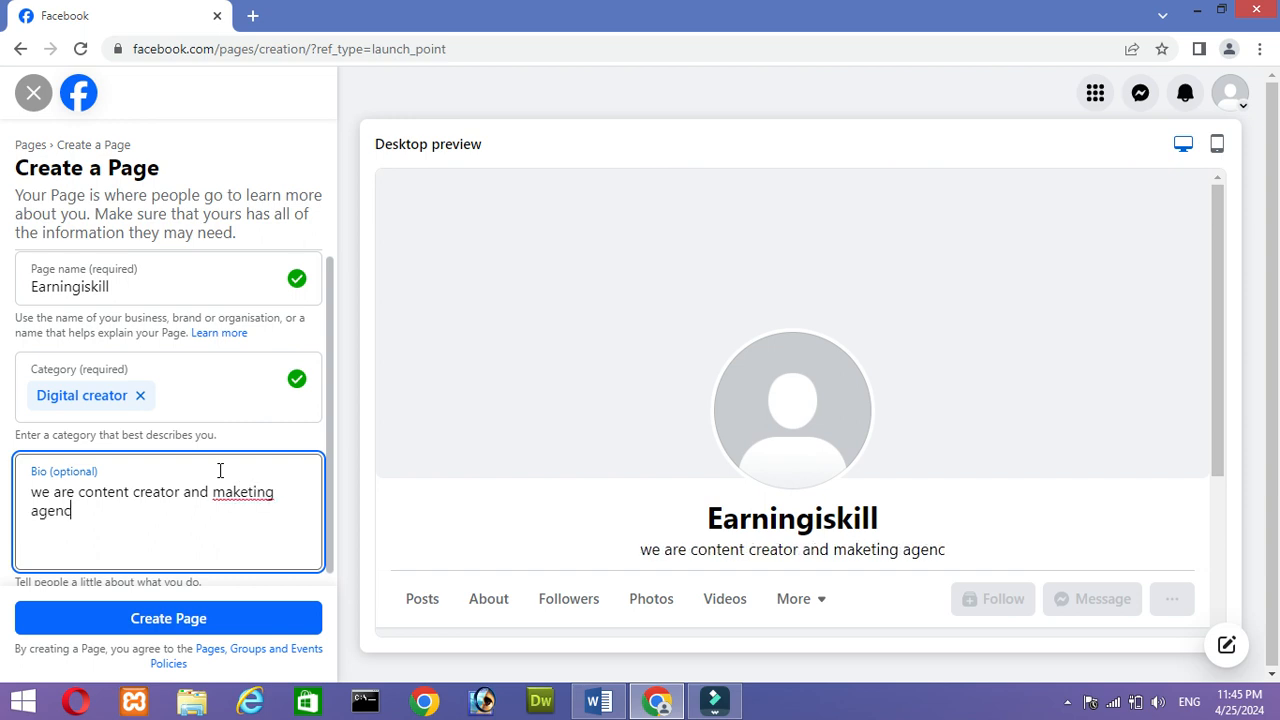
{"action": "type", "text": "y."}
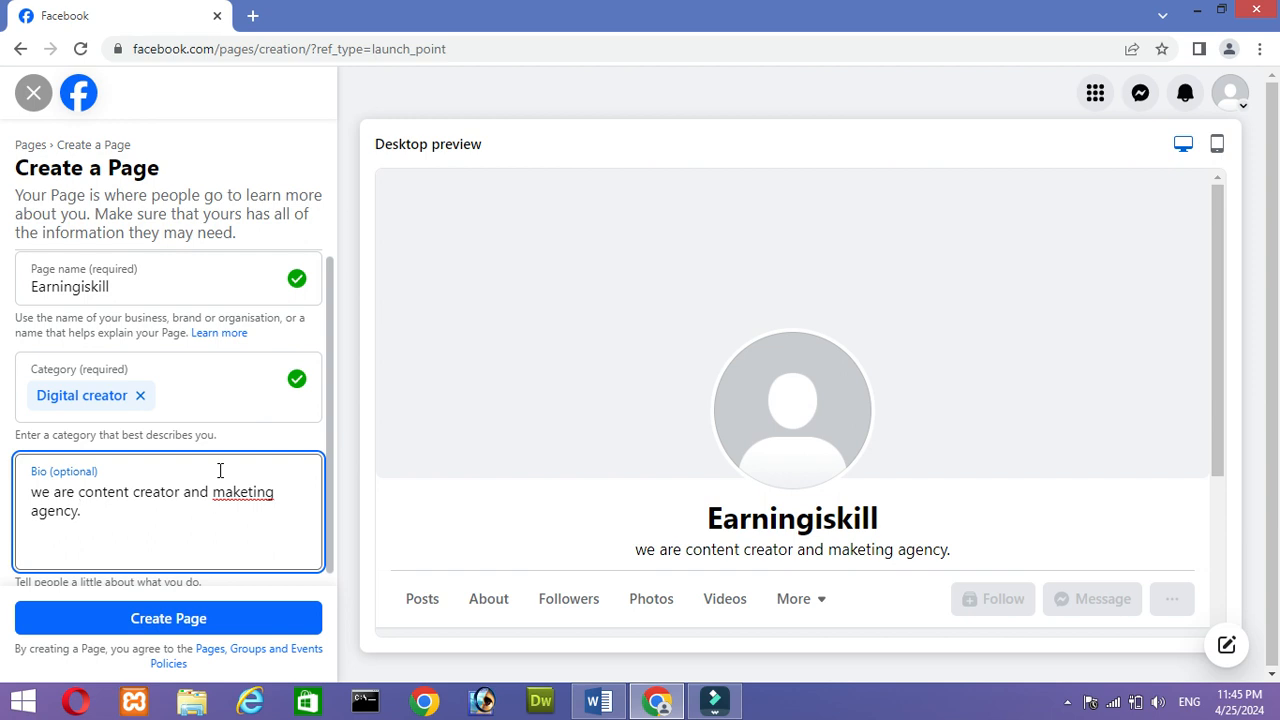
- Correct "maketing" to "marketing" in the bio and create the Page
{"action": "key", "text": "Up"}
{"action": "key", "text": "End"}
{"action": "key", "text": "Left"}
{"action": "key", "text": "Left"}
{"action": "key", "text": "Left"}
{"action": "key", "text": "Left"}
{"action": "key", "text": "Left"}
{"action": "key", "text": "Left"}
{"action": "type", "text": "r"}
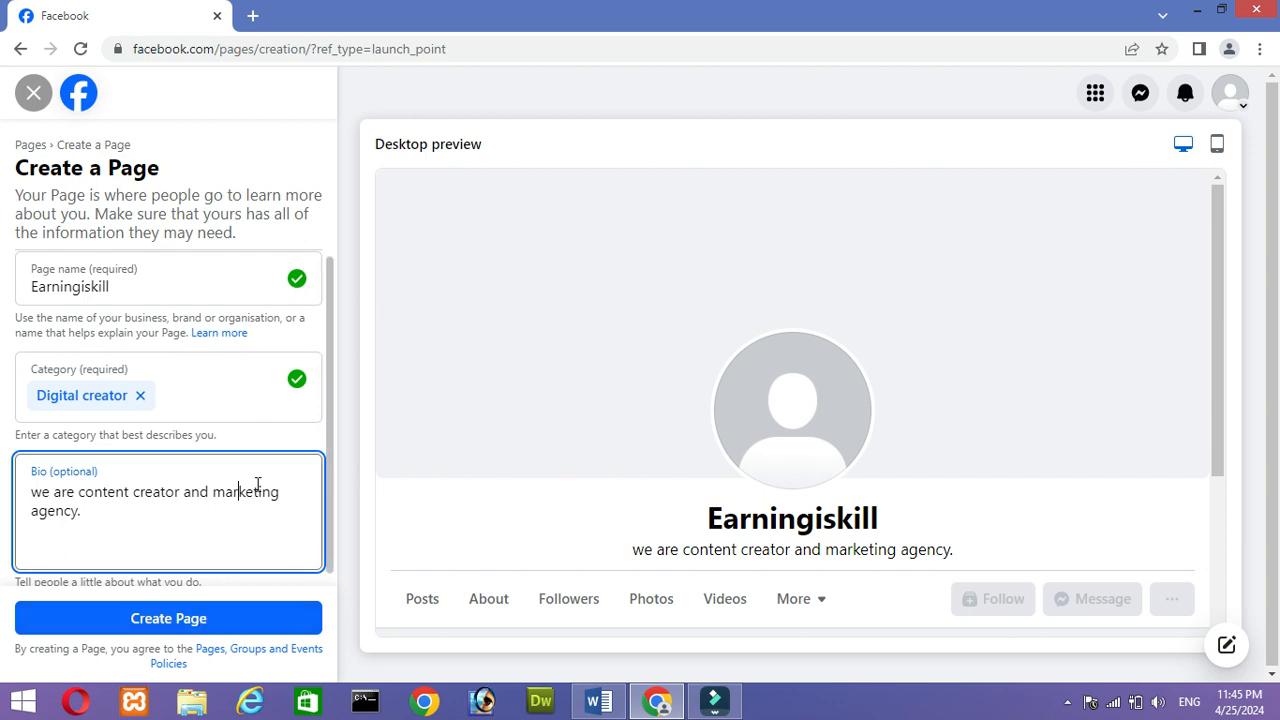
{"action": "left_click", "coordinate": [232, 617]}
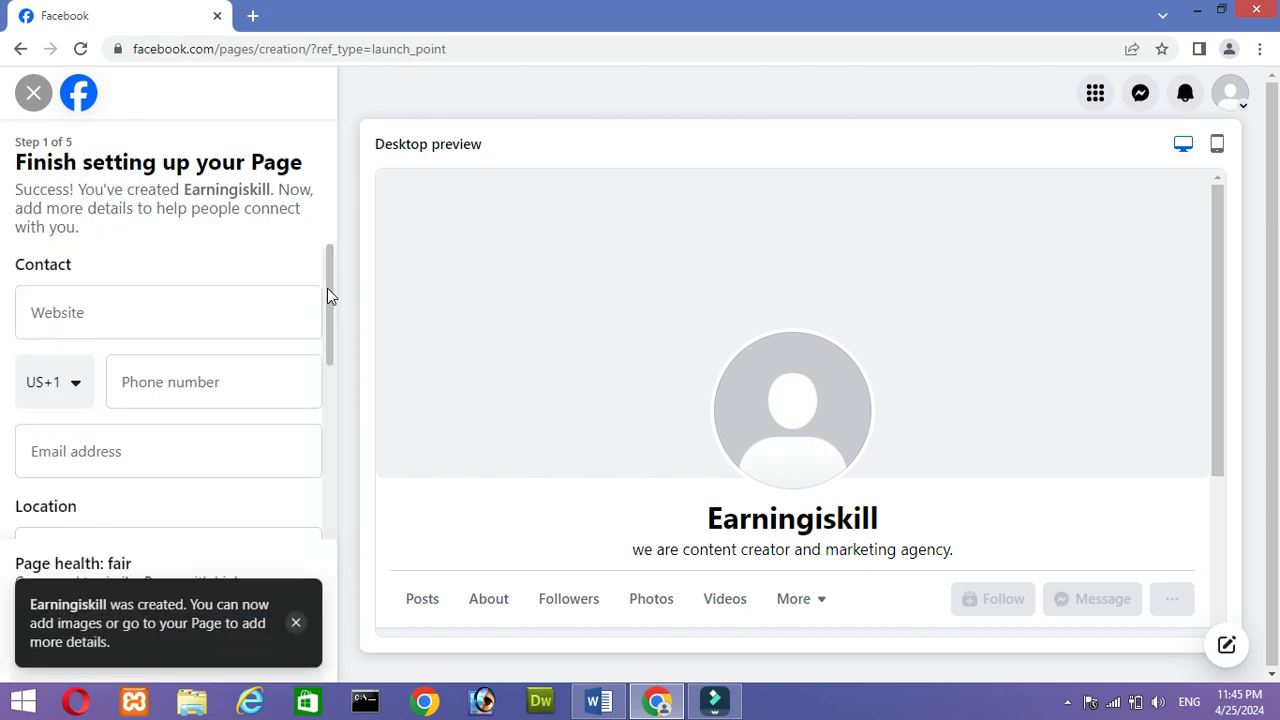
{"action": "scroll", "coordinate": [334, 330], "scroll_direction": "down", "scroll_amount": 1}
{"action": "scroll", "coordinate": [336, 355], "scroll_direction": "down", "scroll_amount": 4}
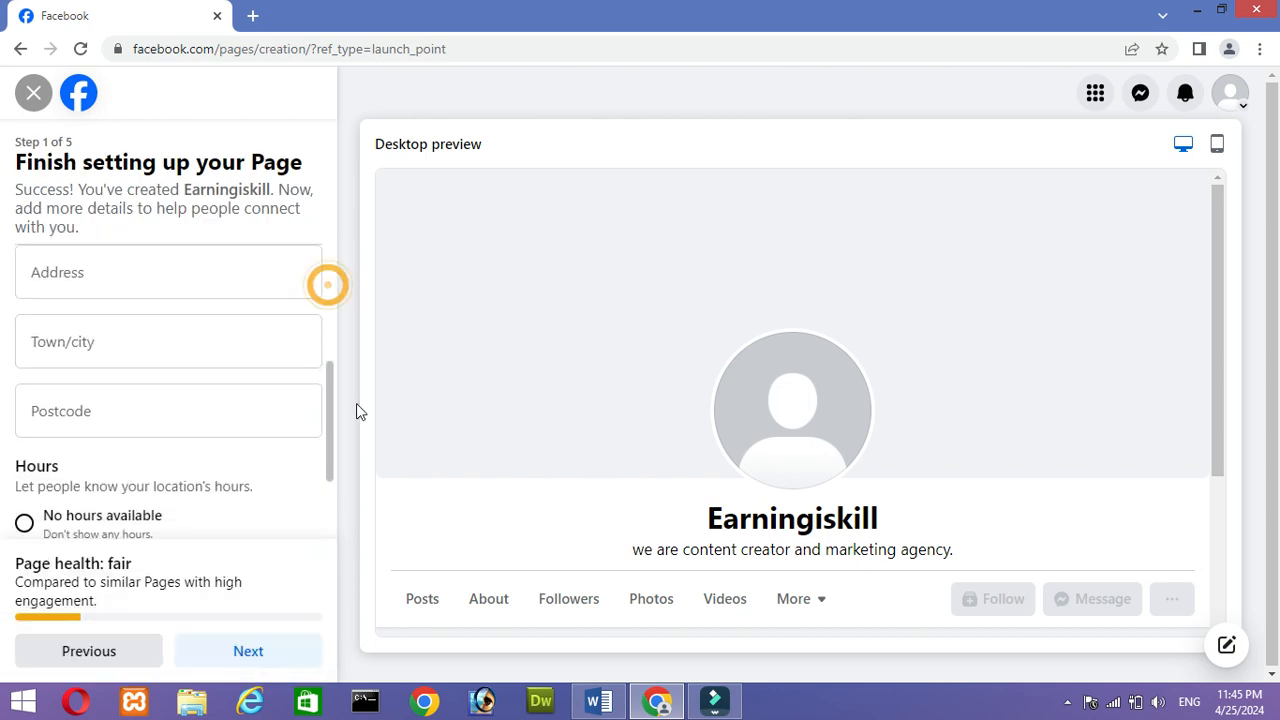
{"action": "scroll", "coordinate": [314, 271], "scroll_direction": "up", "scroll_amount": 5}
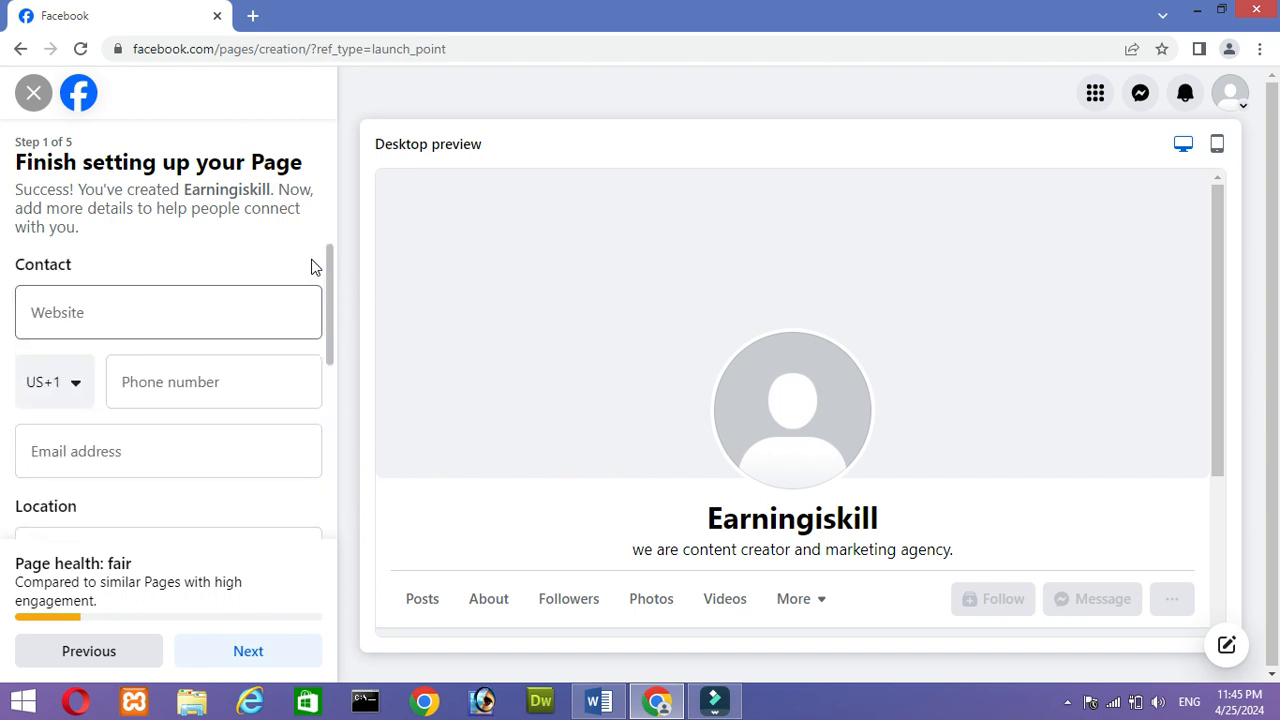
{"action": "left_click", "coordinate": [216, 309]}
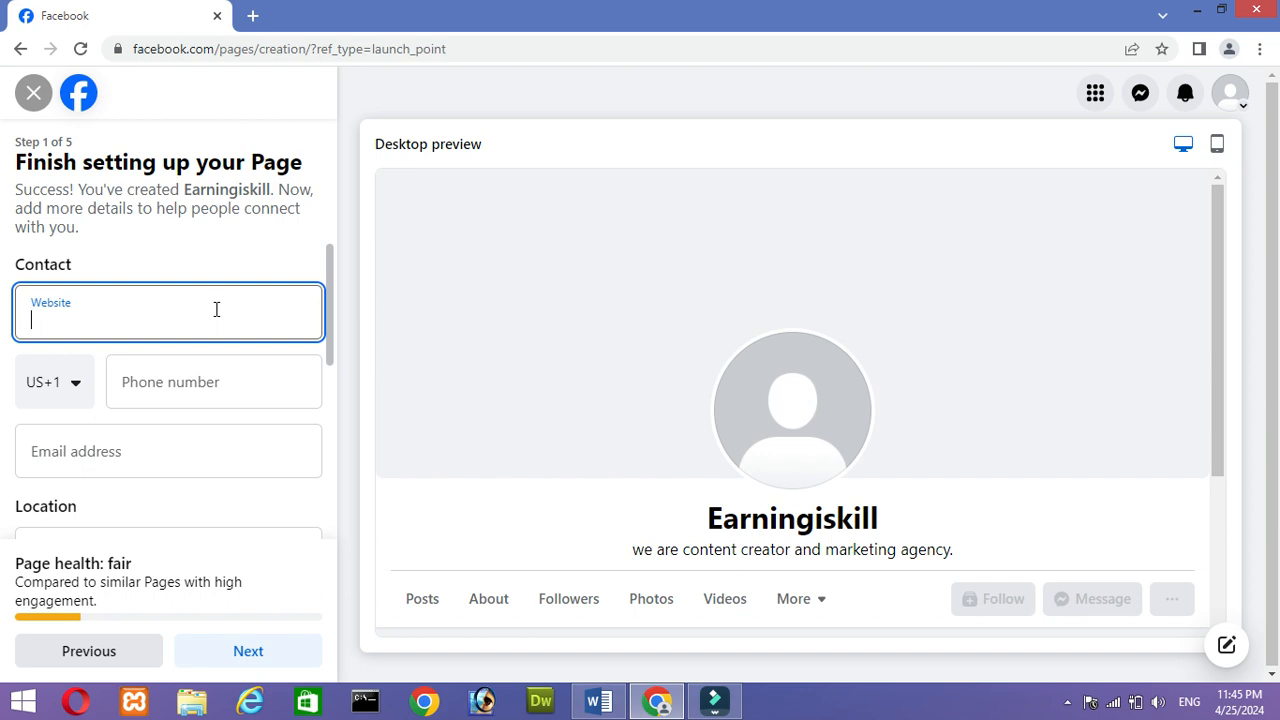
{"action": "type", "text": "earing"}
{"action": "key", "text": "BackSpace"}
{"action": "type", "text": "ingiskill"}
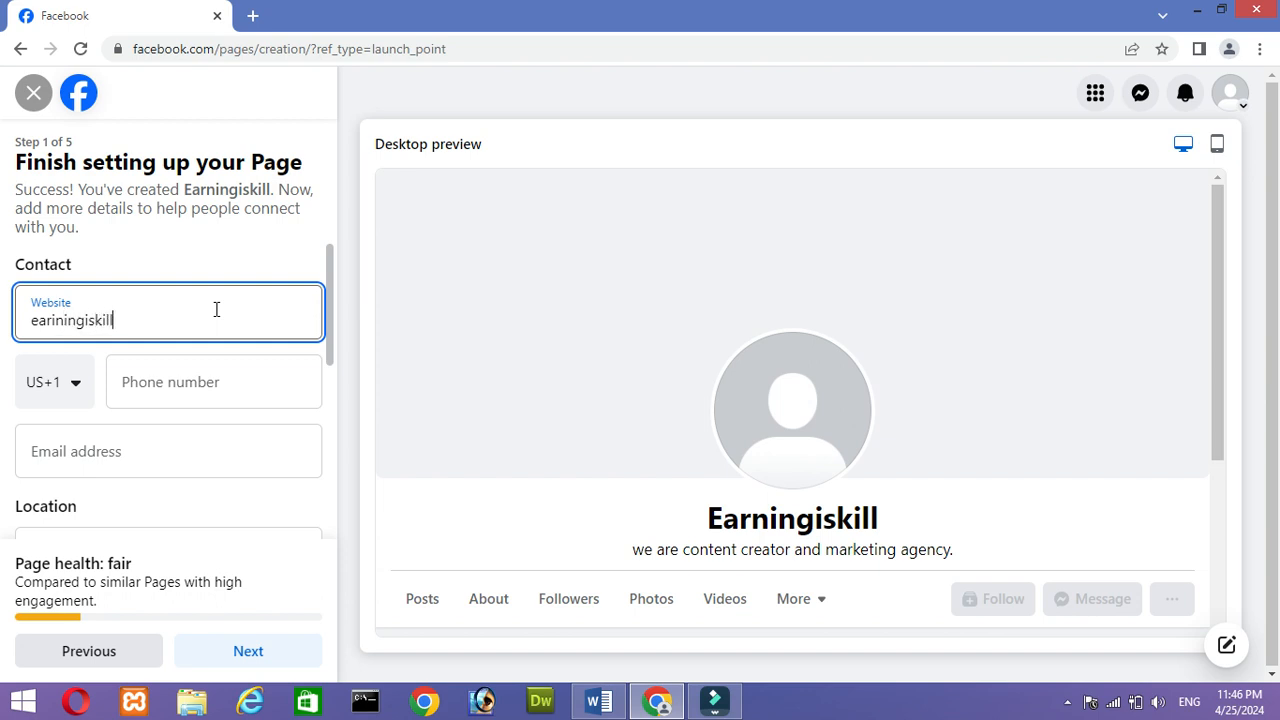
{"action": "type", "text": ".com"}
{"action": "key", "text": "Home"}
{"action": "type", "text": "www"}
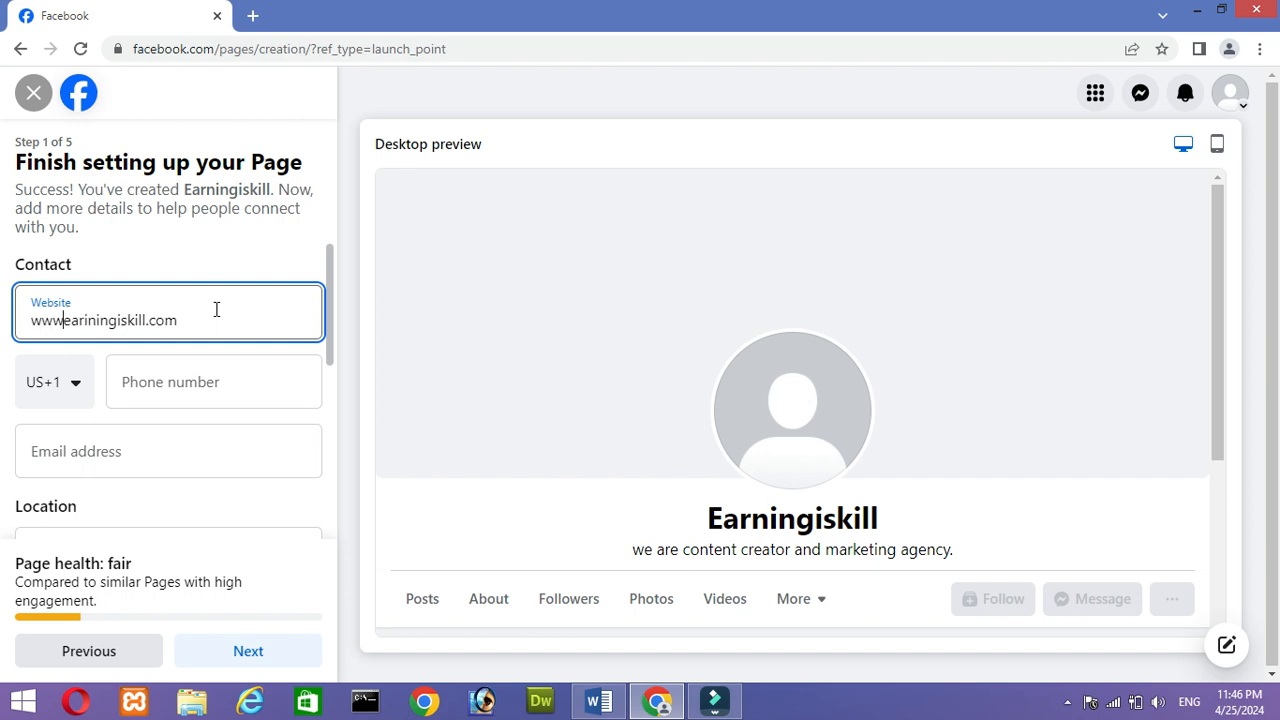
{"action": "type", "text": "."}
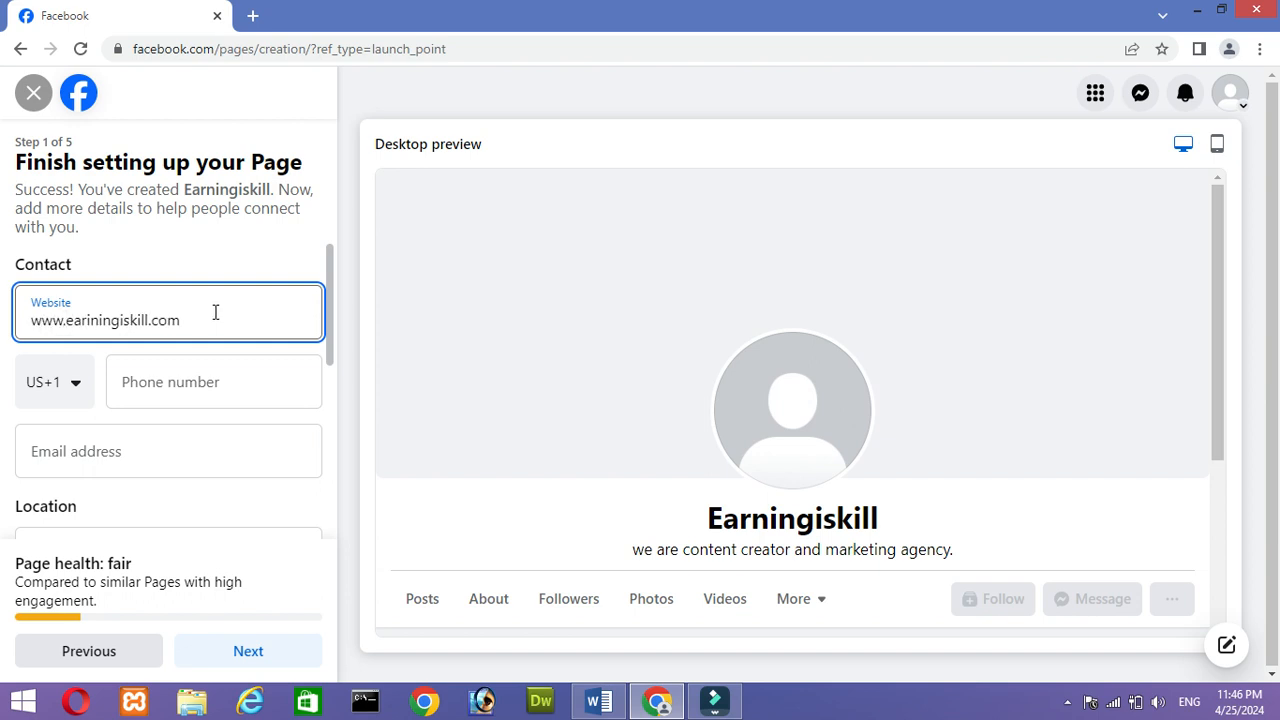
{"action": "left_click", "coordinate": [80, 386]}
{"action": "left_click", "coordinate": [80, 386]}
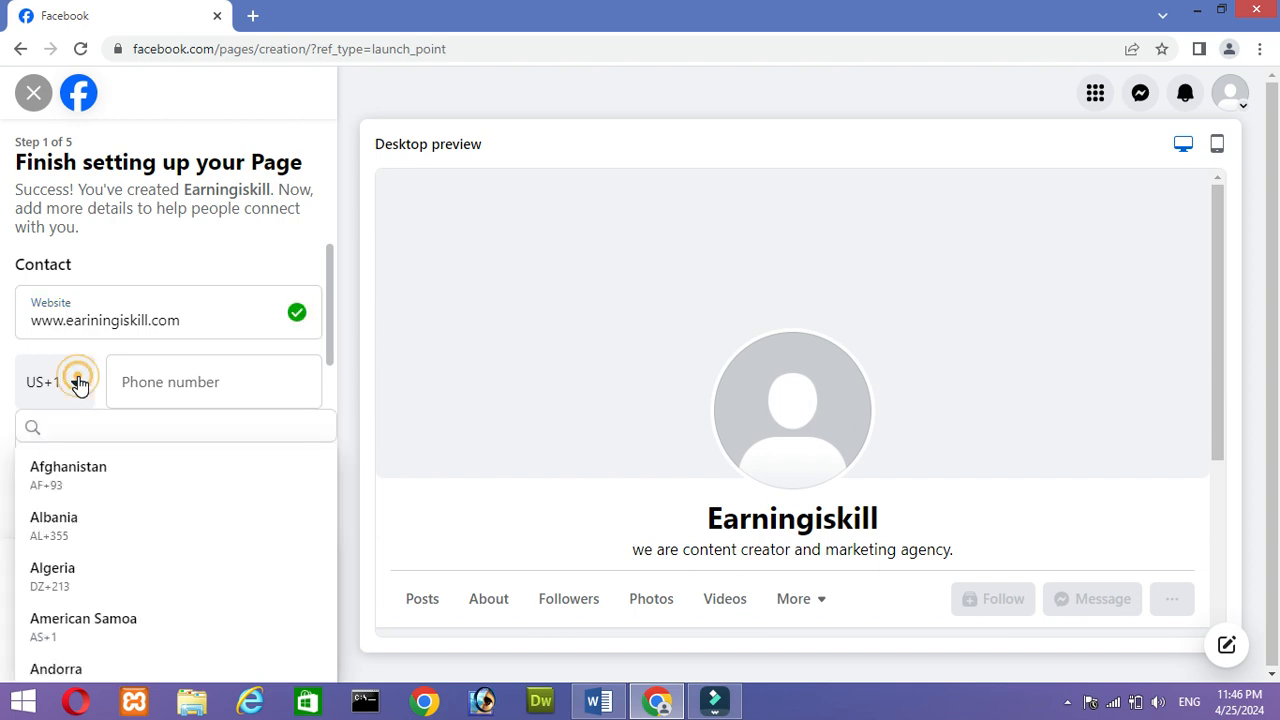
{"action": "left_click", "coordinate": [80, 383]}
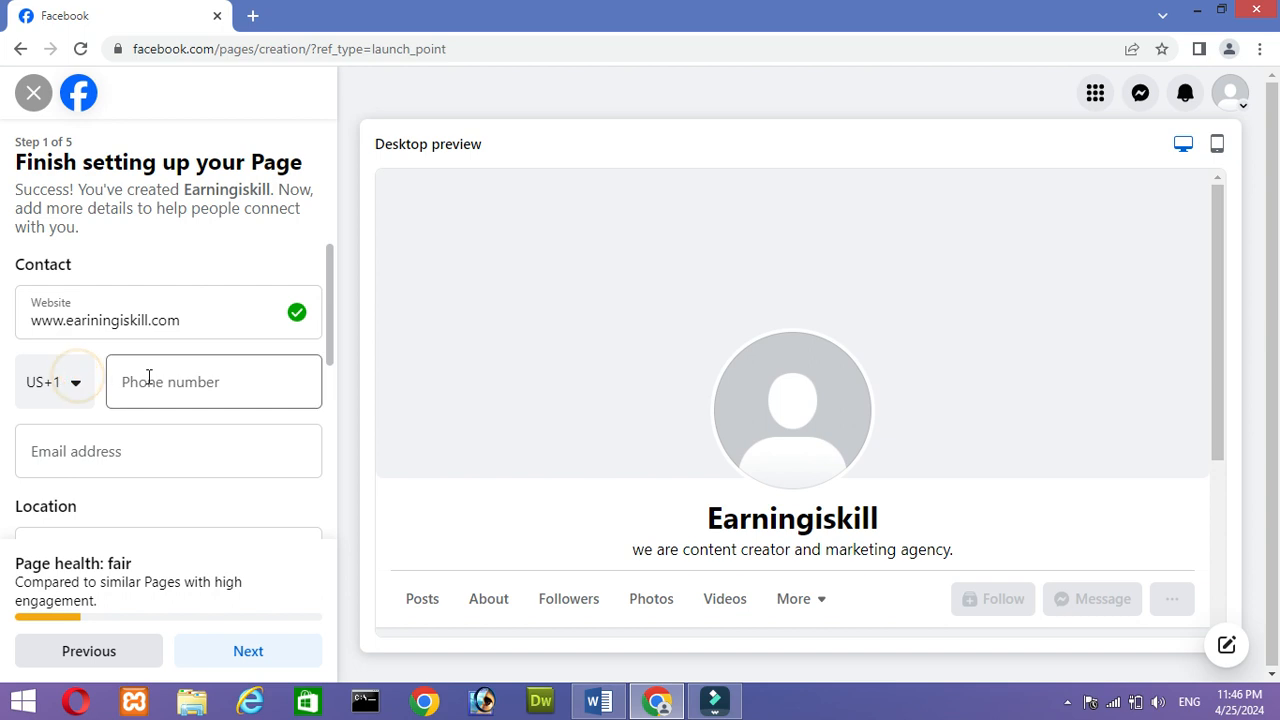
{"action": "left_click_drag", "start_coordinate": [329, 318], "coordinate": [333, 365]}
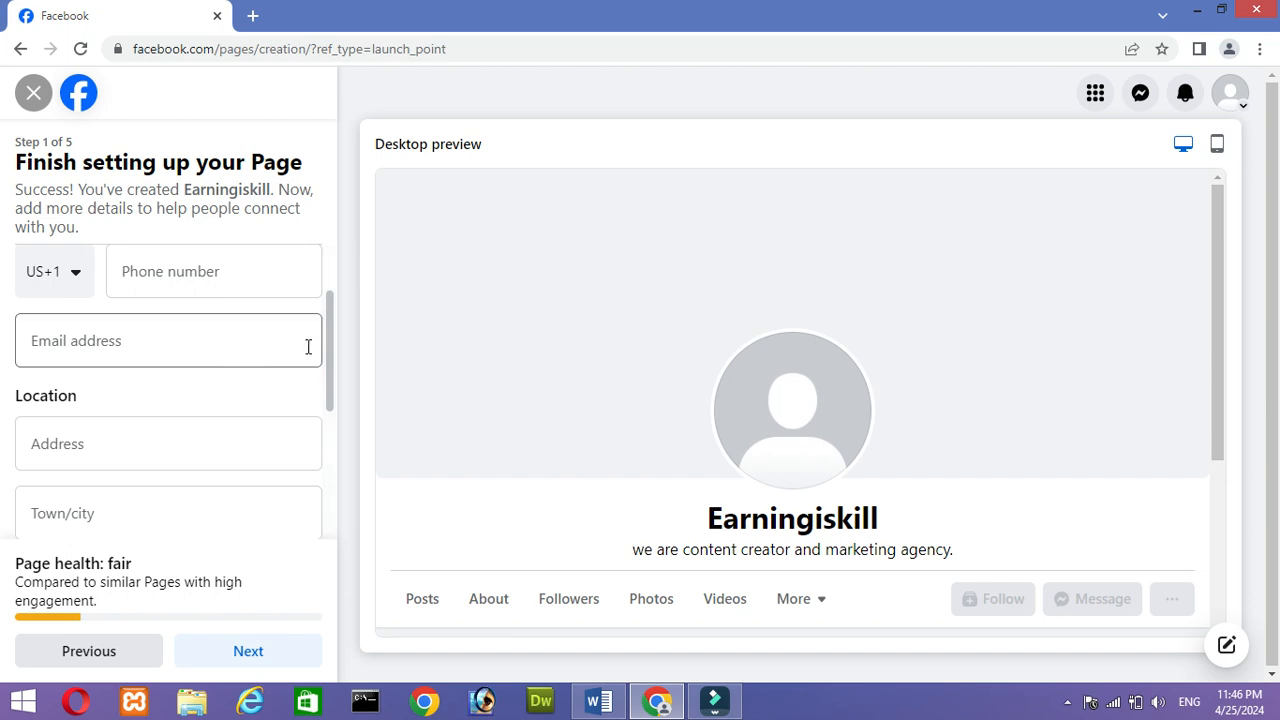
{"action": "left_click_drag", "start_coordinate": [331, 347], "coordinate": [334, 403]}
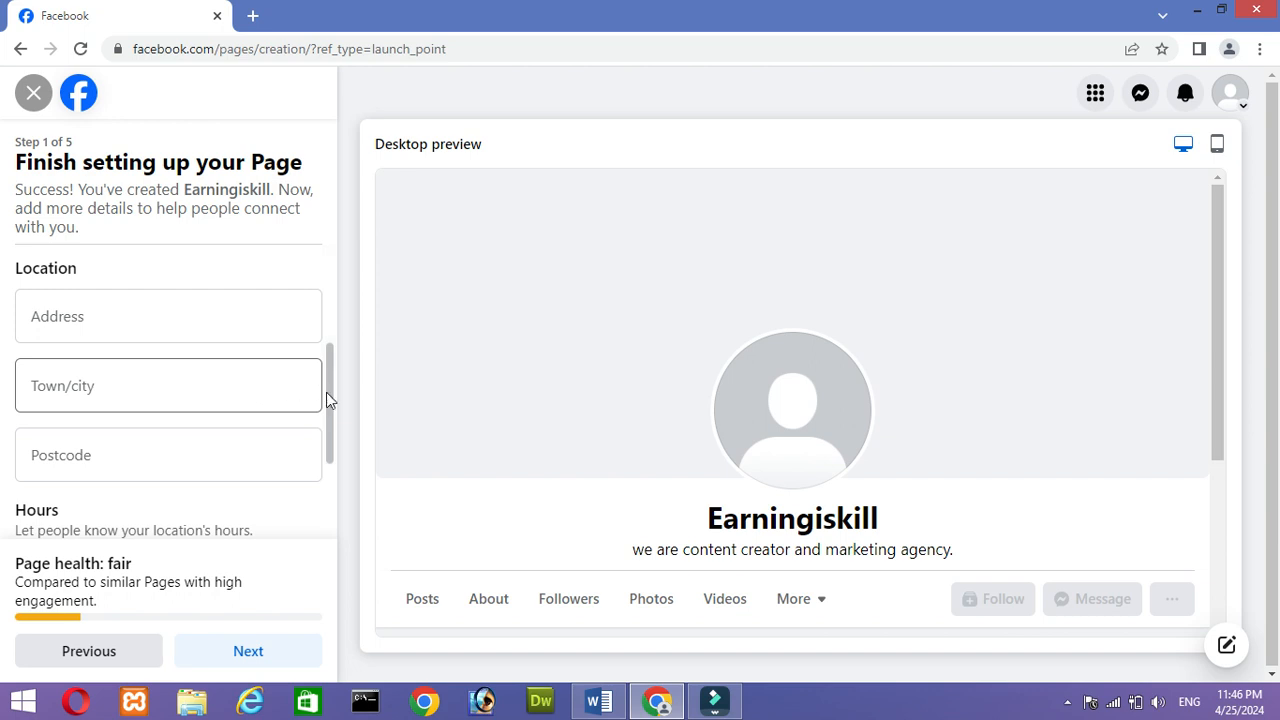
- Continue past the location, hours, profile picture and cover photo setup without adding any of them
{"action": "left_click_drag", "start_coordinate": [330, 392], "coordinate": [330, 420]}
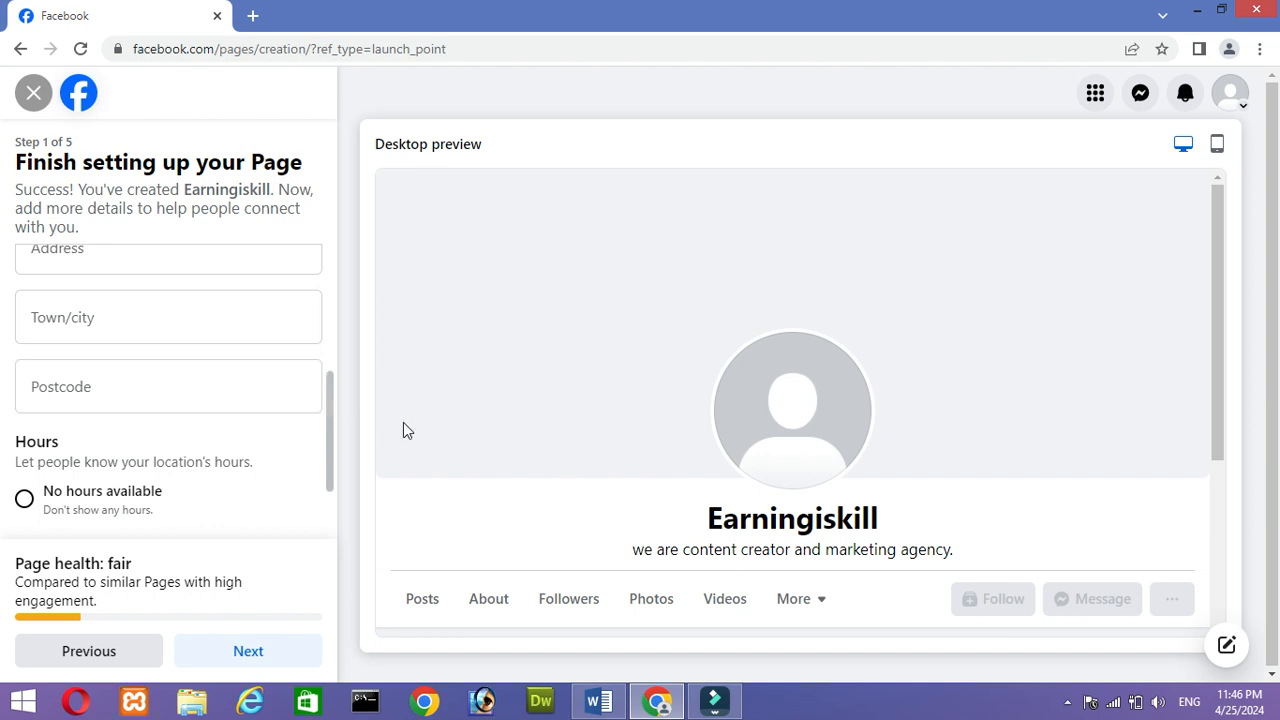
{"action": "left_click_drag", "start_coordinate": [326, 413], "coordinate": [332, 463]}
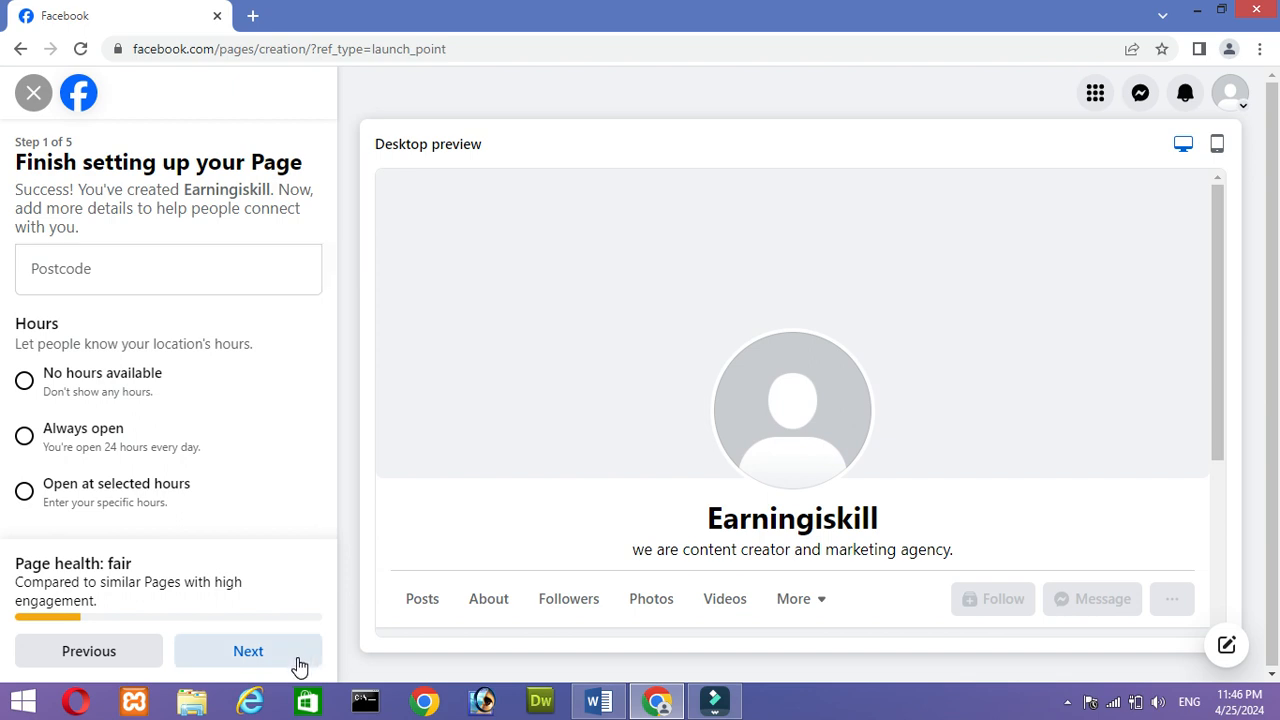
{"action": "left_click", "coordinate": [248, 651]}
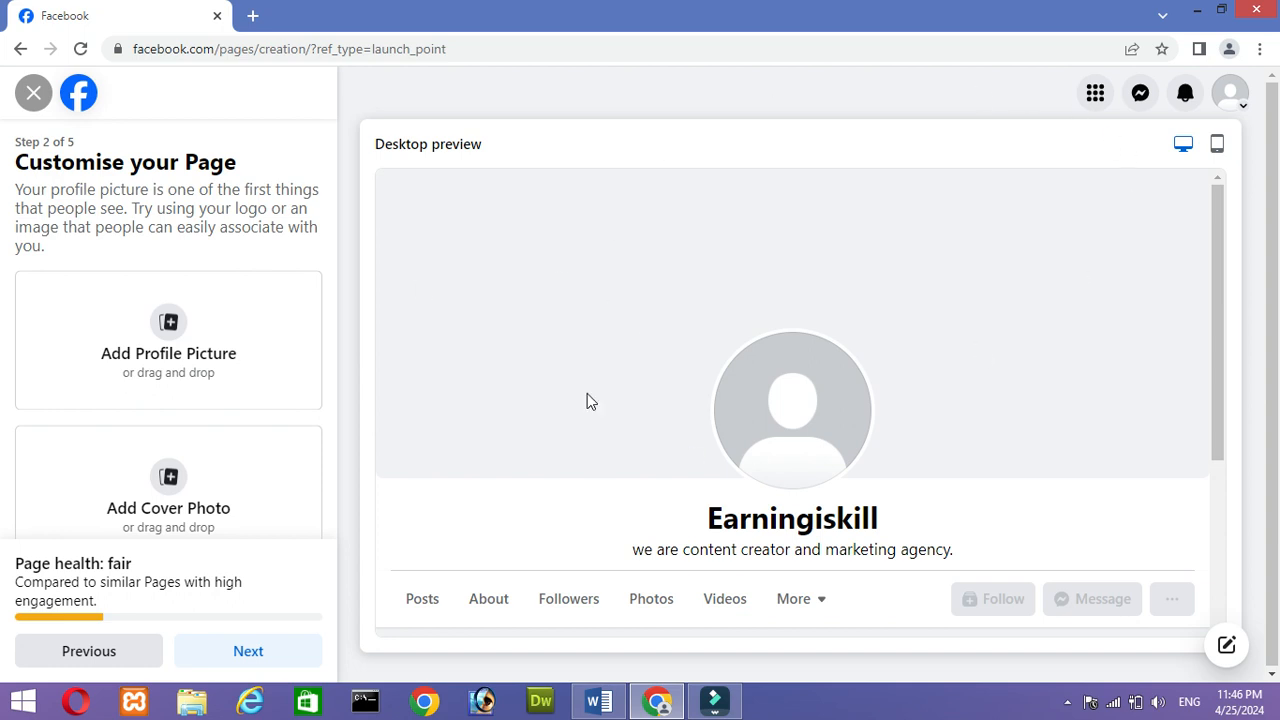
{"action": "left_click_drag", "start_coordinate": [324, 296], "coordinate": [338, 397]}
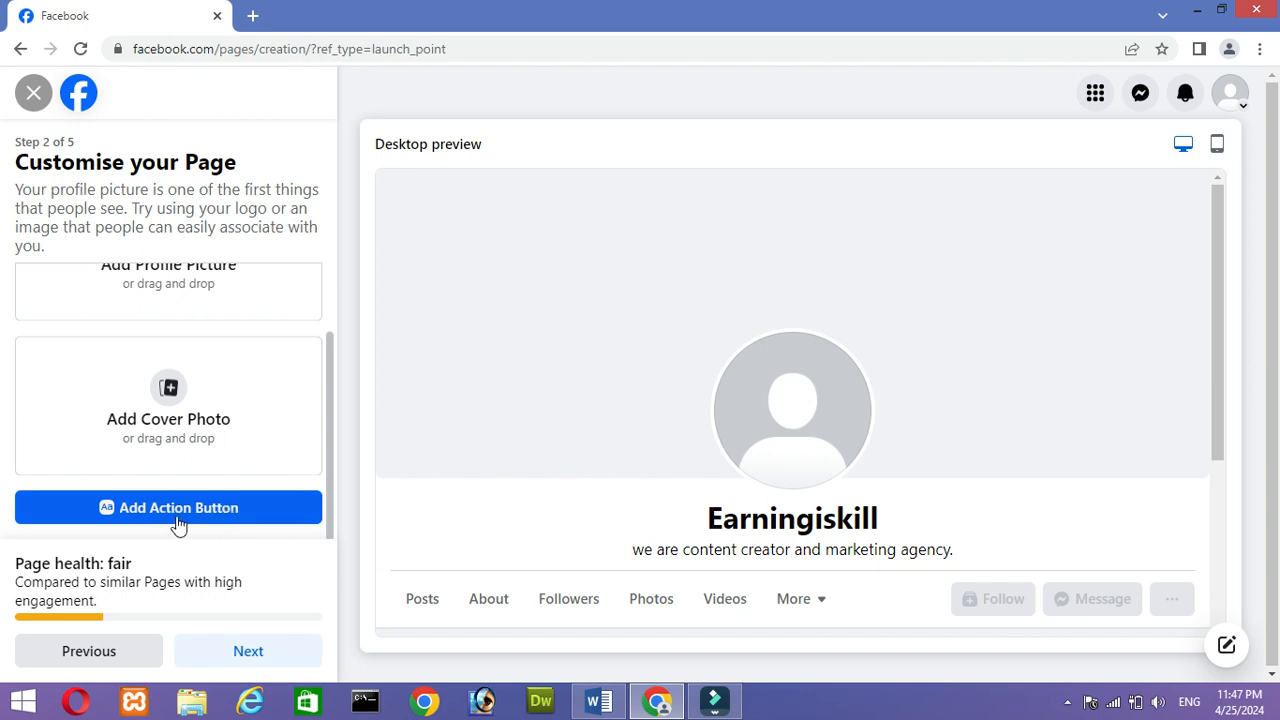
{"action": "left_click", "coordinate": [250, 651]}
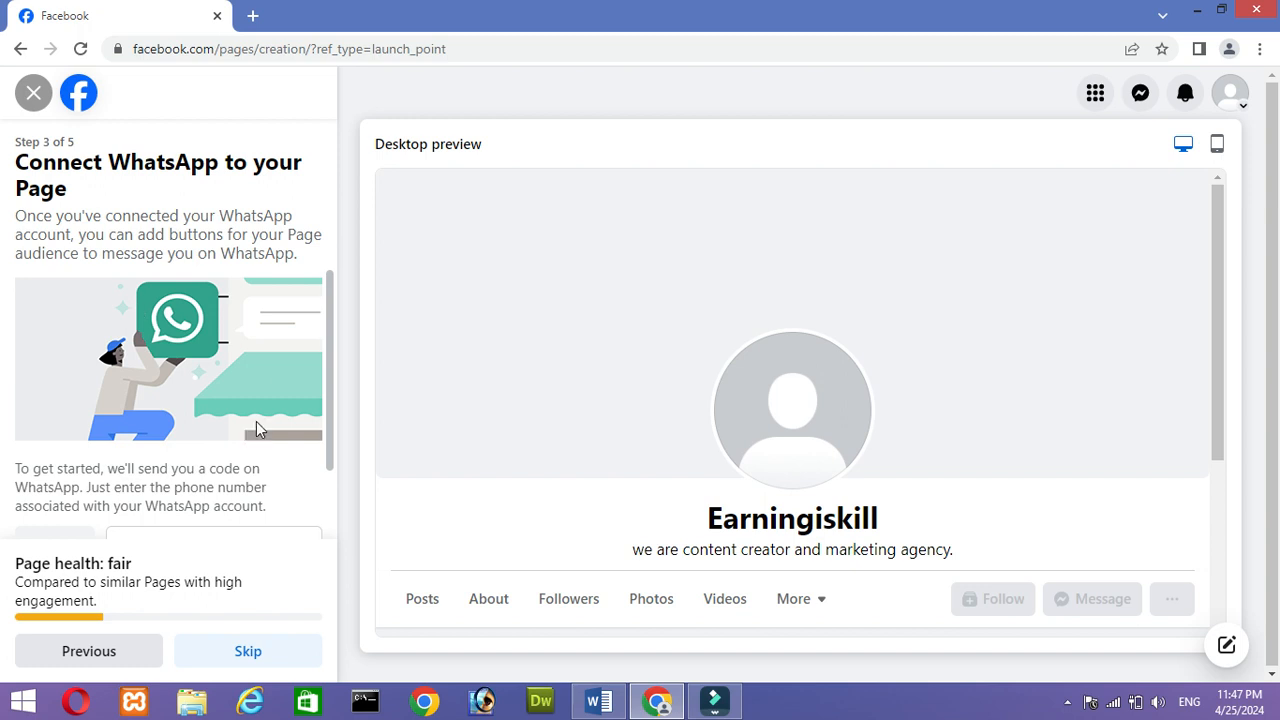
- Skip connecting WhatsApp to the Page and continue past inviting friends
{"action": "left_click_drag", "start_coordinate": [329, 389], "coordinate": [264, 521]}
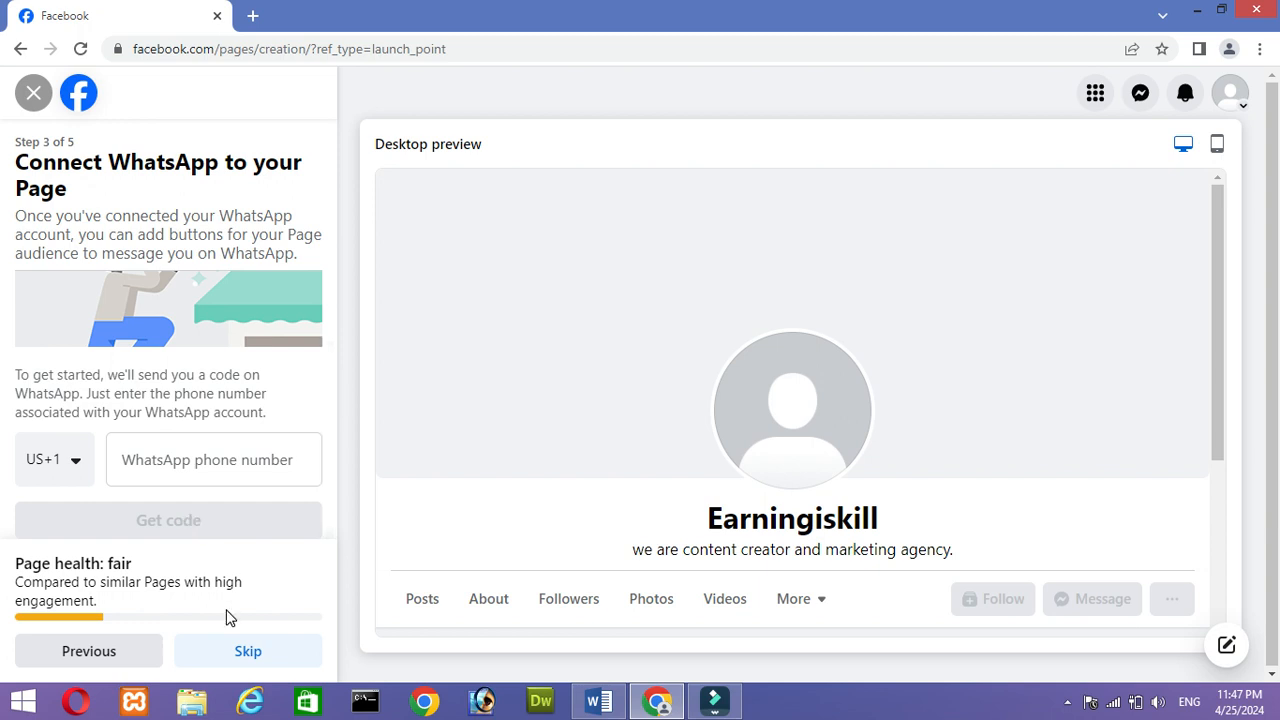
{"action": "left_click", "coordinate": [257, 651]}
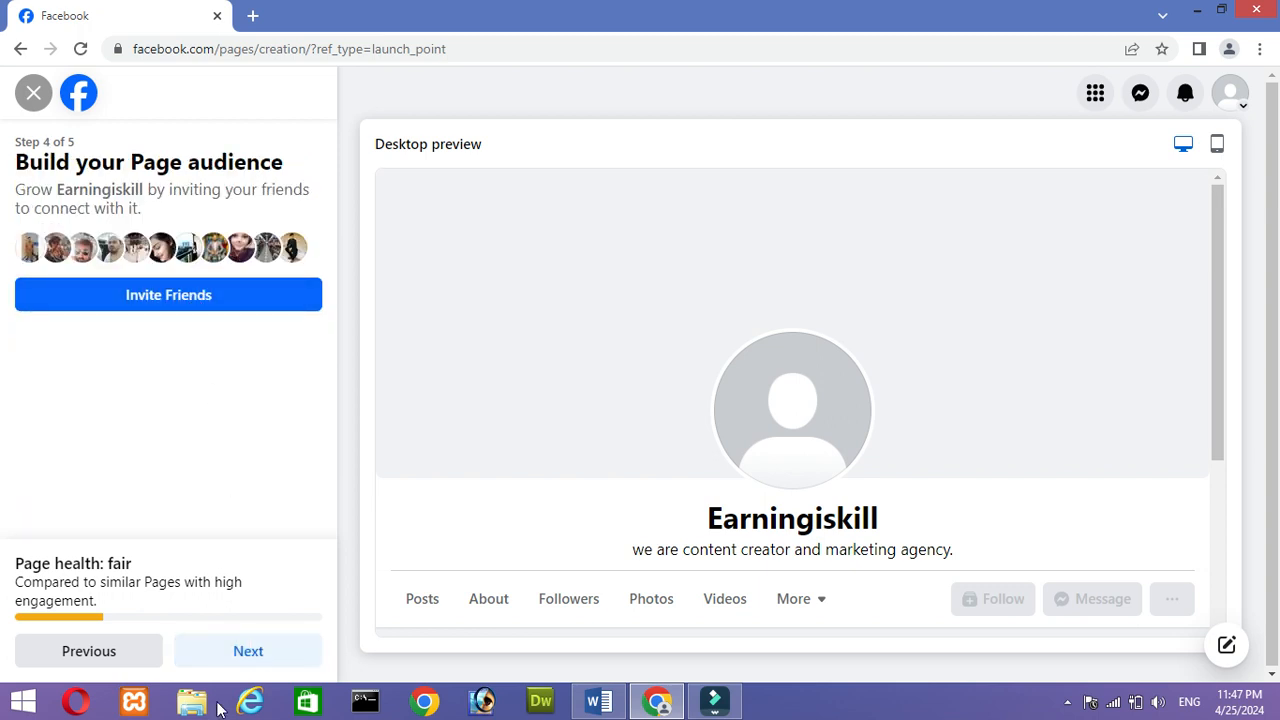
{"action": "left_click", "coordinate": [243, 655]}
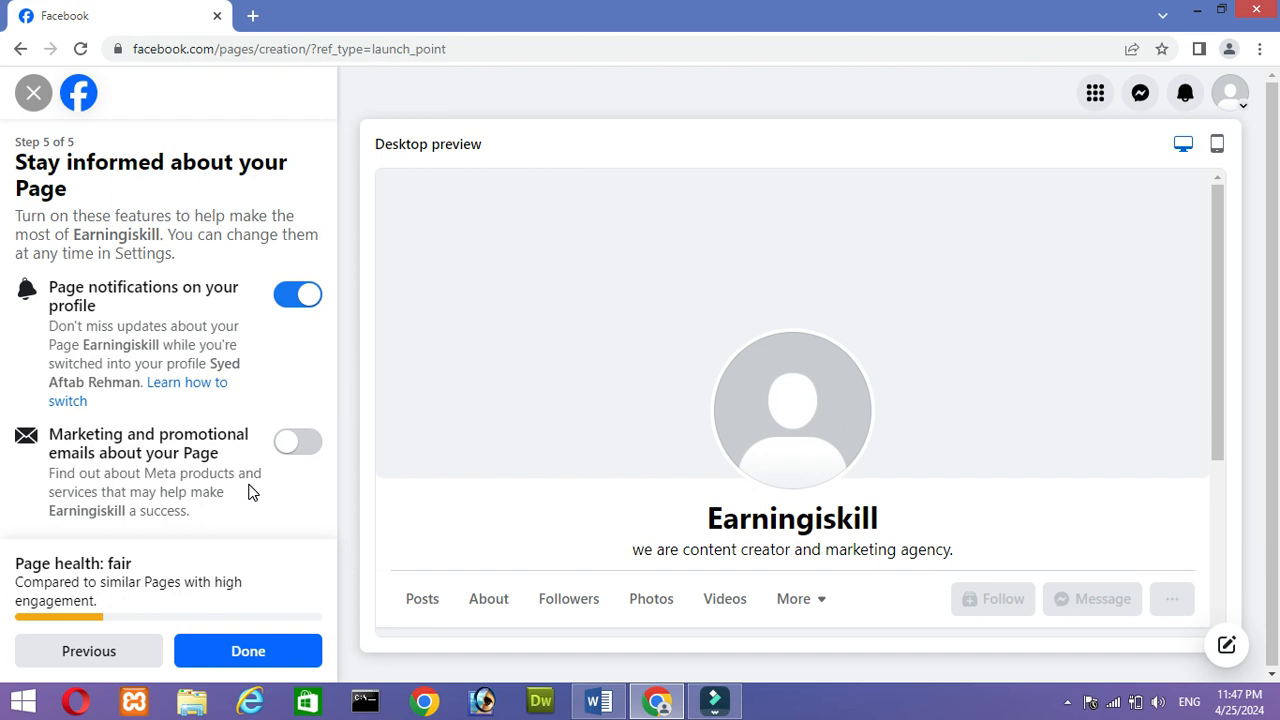
- Finish the Page setup with the default notification settings, and dismiss the welcome tour and profile-switch notice
{"action": "left_click", "coordinate": [300, 651]}
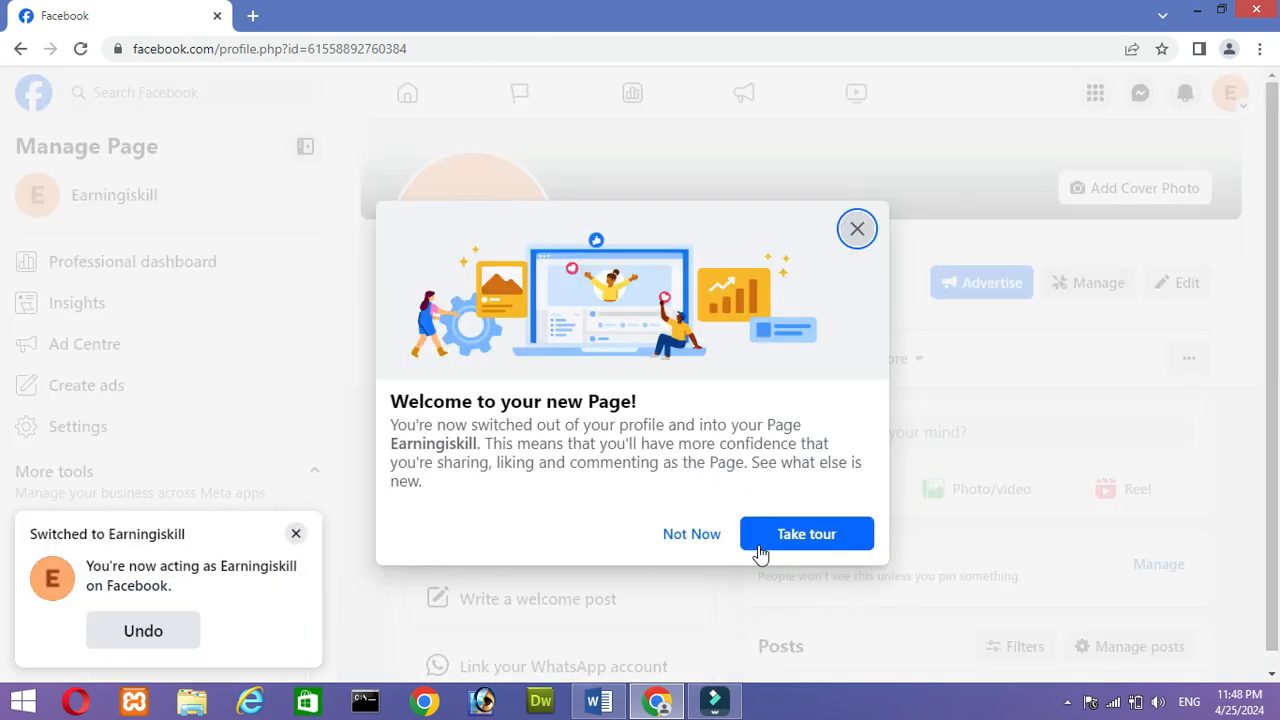
{"action": "left_click", "coordinate": [712, 536]}
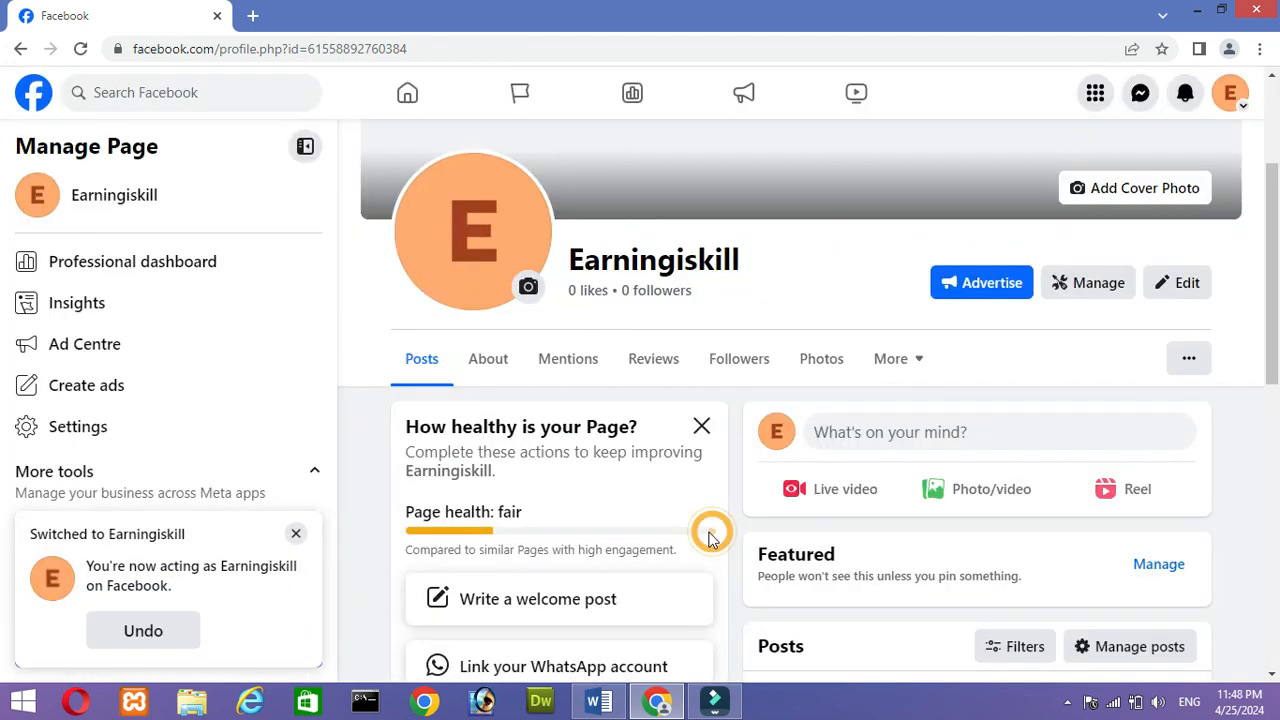
{"action": "left_click", "coordinate": [298, 535]}
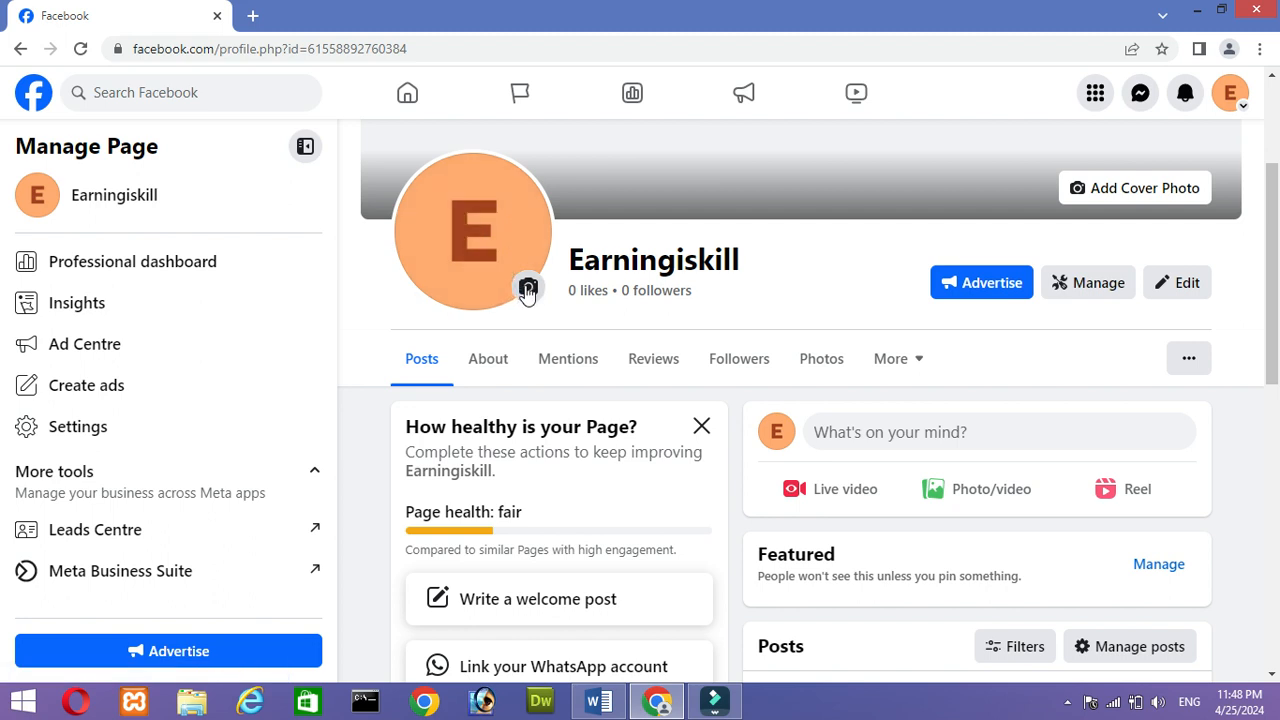
- View the options for adding a cover photo to the new Page, and close them without choosing one
{"action": "left_click_drag", "start_coordinate": [1272, 230], "coordinate": [1276, 140]}
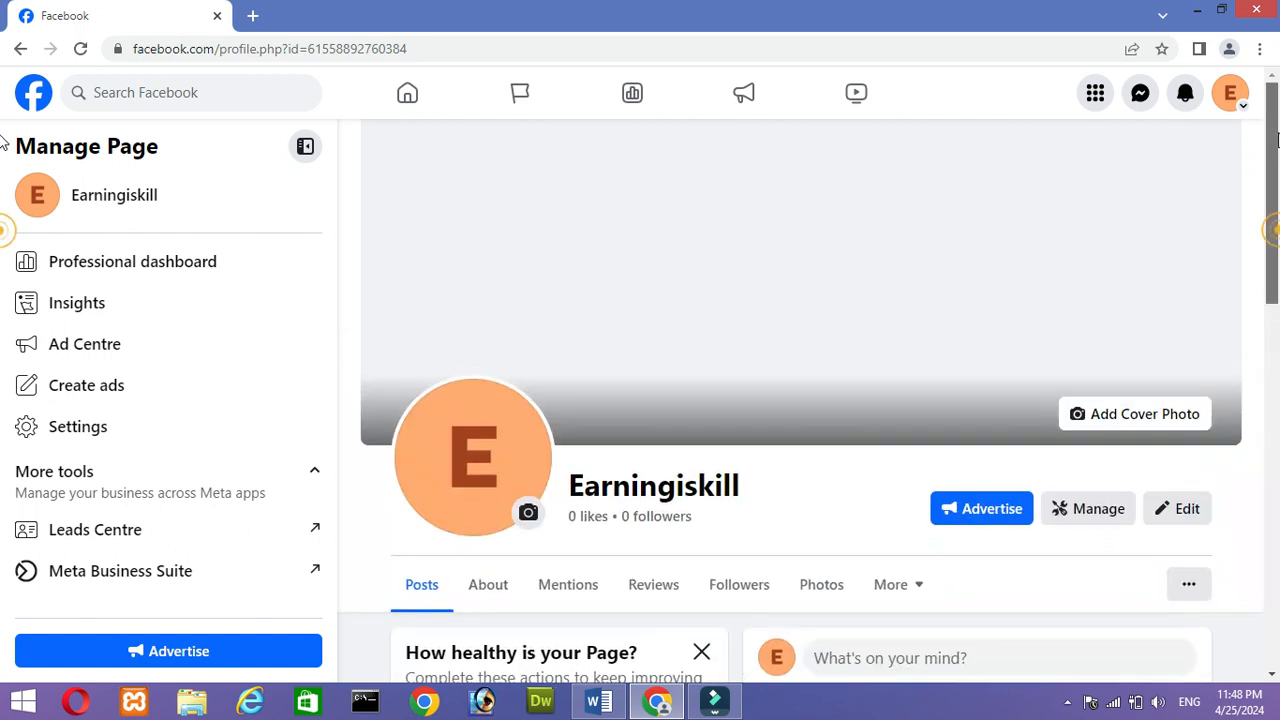
{"action": "left_click", "coordinate": [1160, 428]}
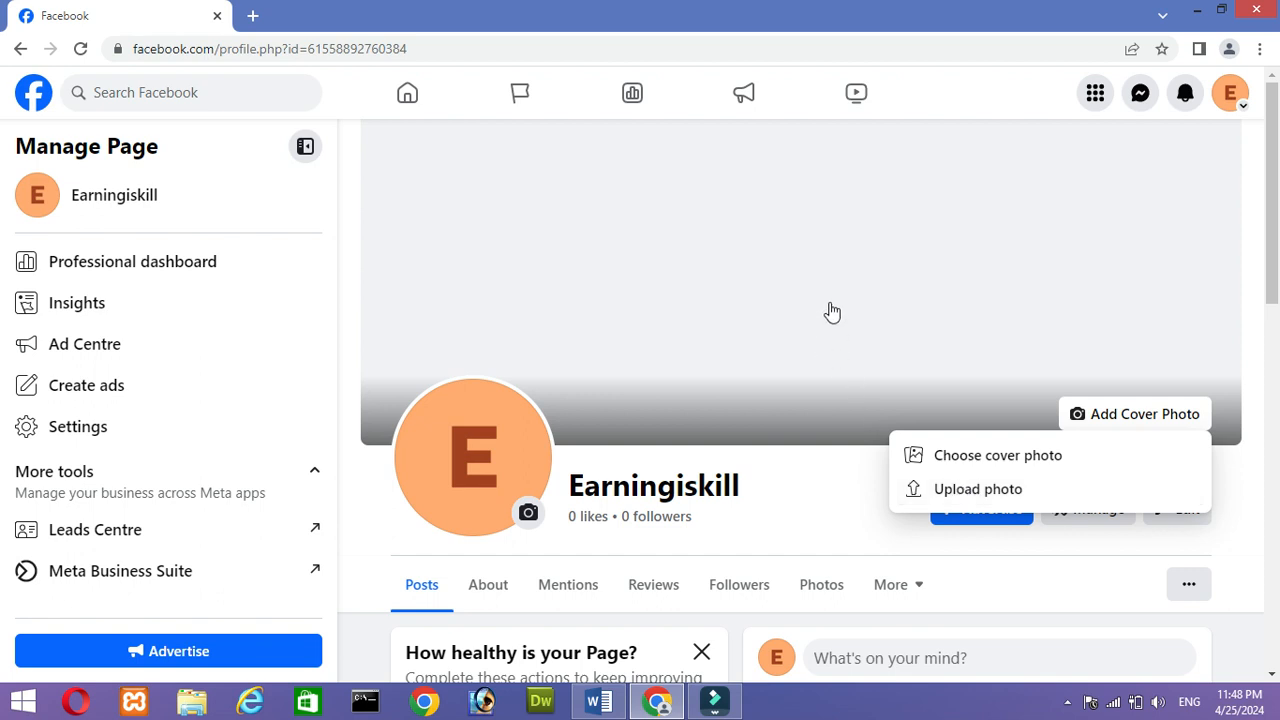
{"action": "left_click", "coordinate": [822, 515]}
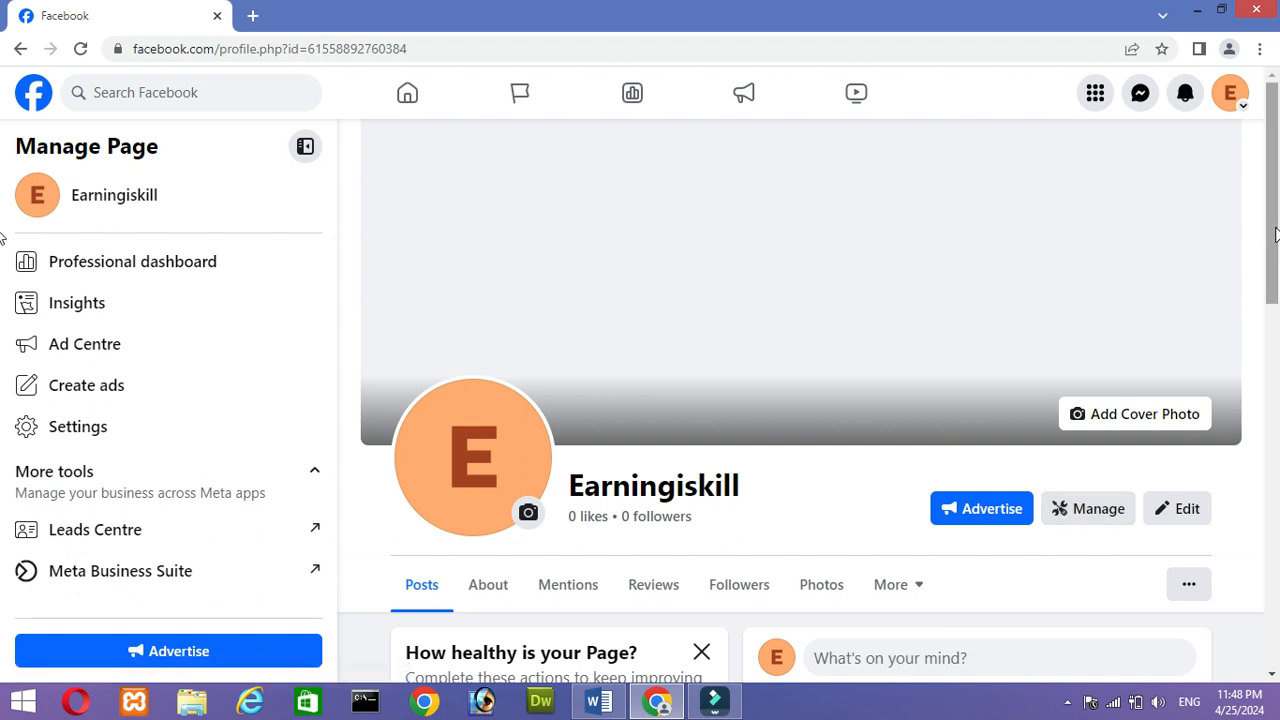
- Look over the Page's Posts section and its post composer, closing the composer without writing a post
{"action": "scroll", "coordinate": [1272, 236], "scroll_direction": "down", "scroll_amount": 2}
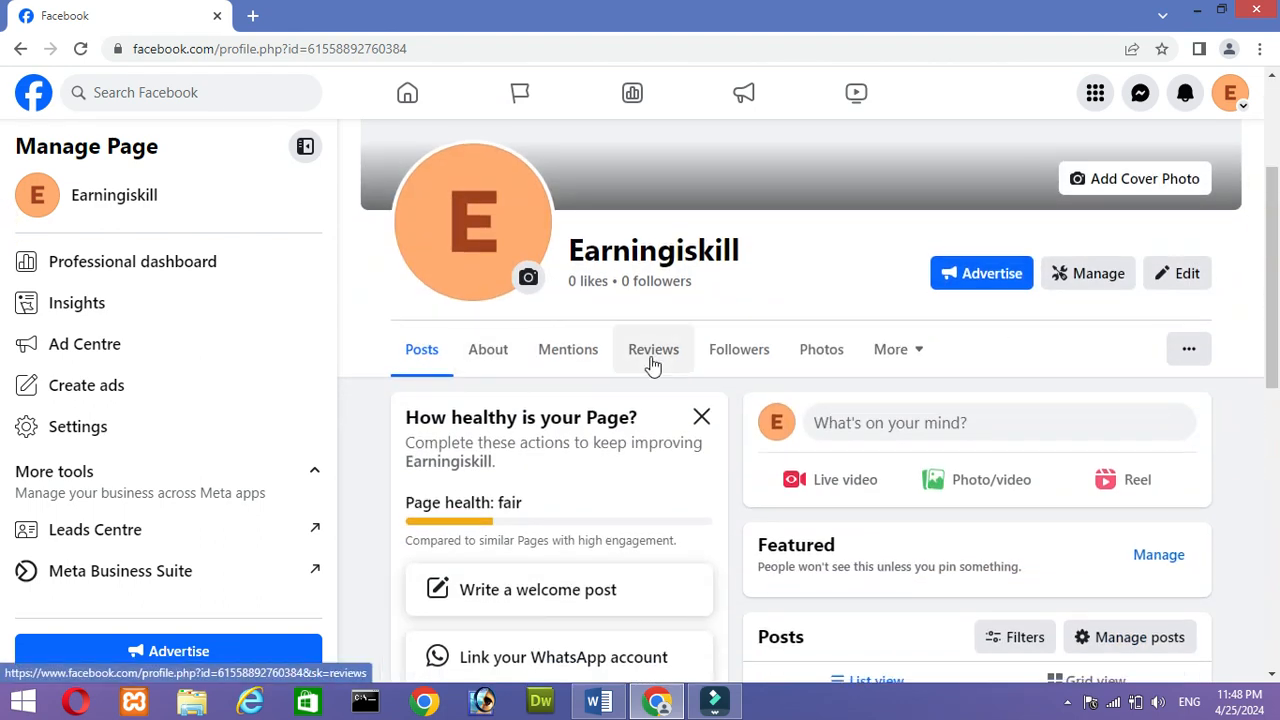
{"action": "scroll", "coordinate": [5, 285], "scroll_direction": "down", "scroll_amount": 1}
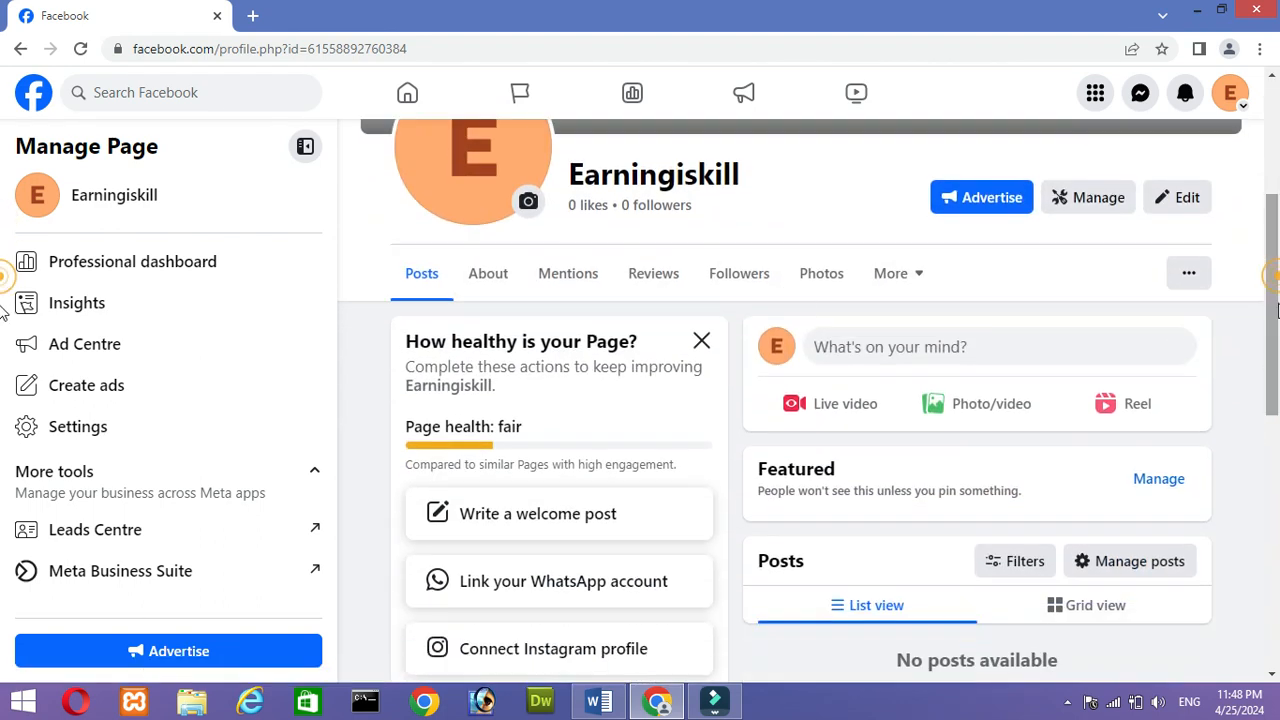
{"action": "left_click", "coordinate": [431, 272]}
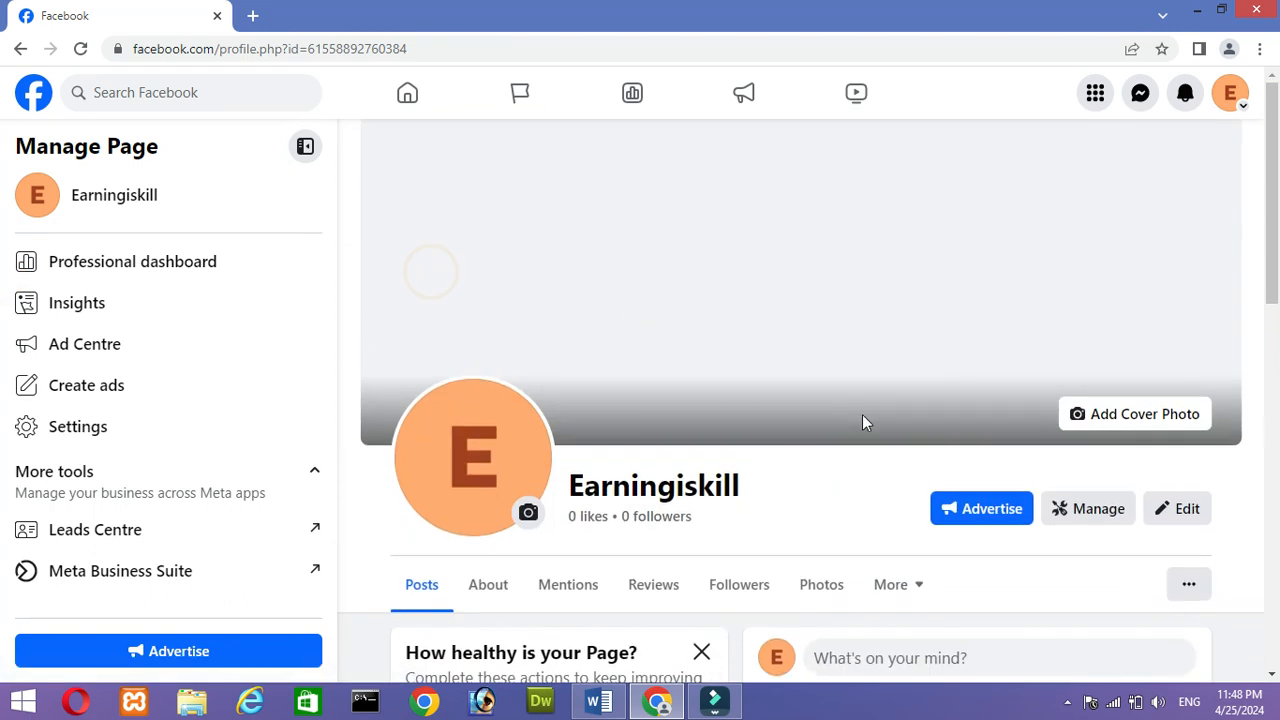
{"action": "left_click", "coordinate": [1274, 422]}
{"action": "left_click_drag", "start_coordinate": [1276, 437], "coordinate": [1254, 374]}
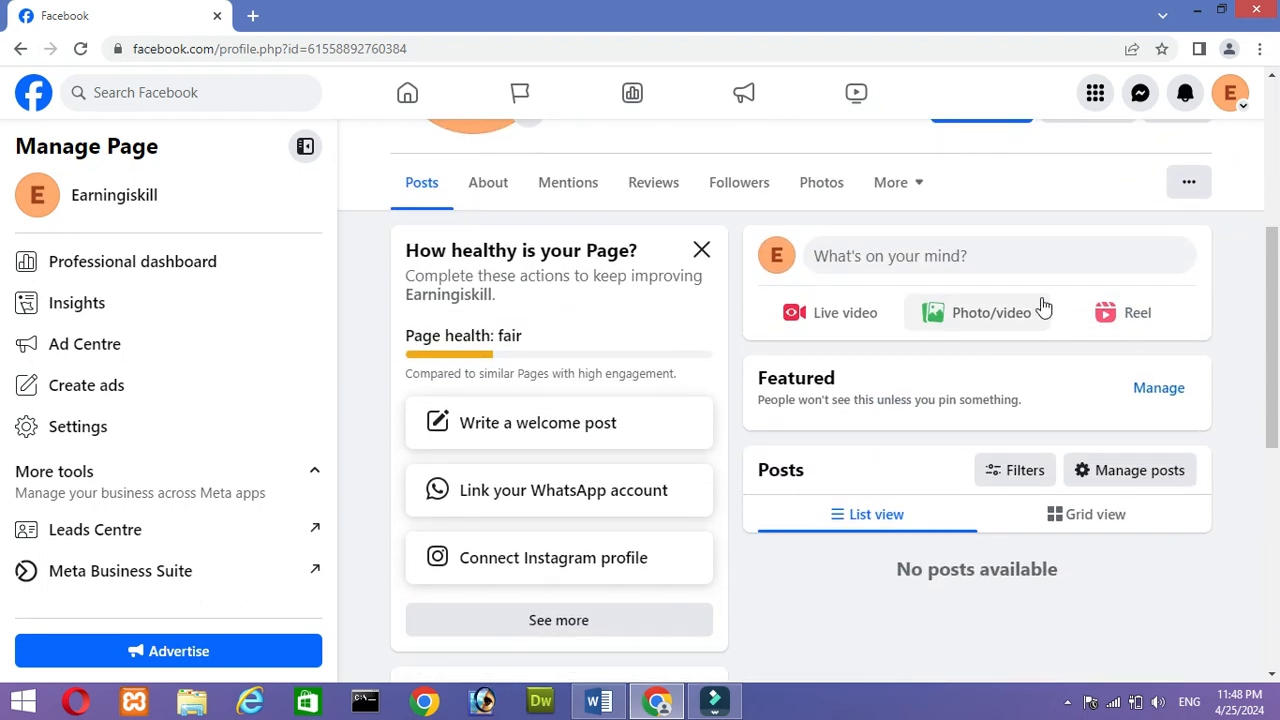
{"action": "left_click", "coordinate": [1014, 257]}
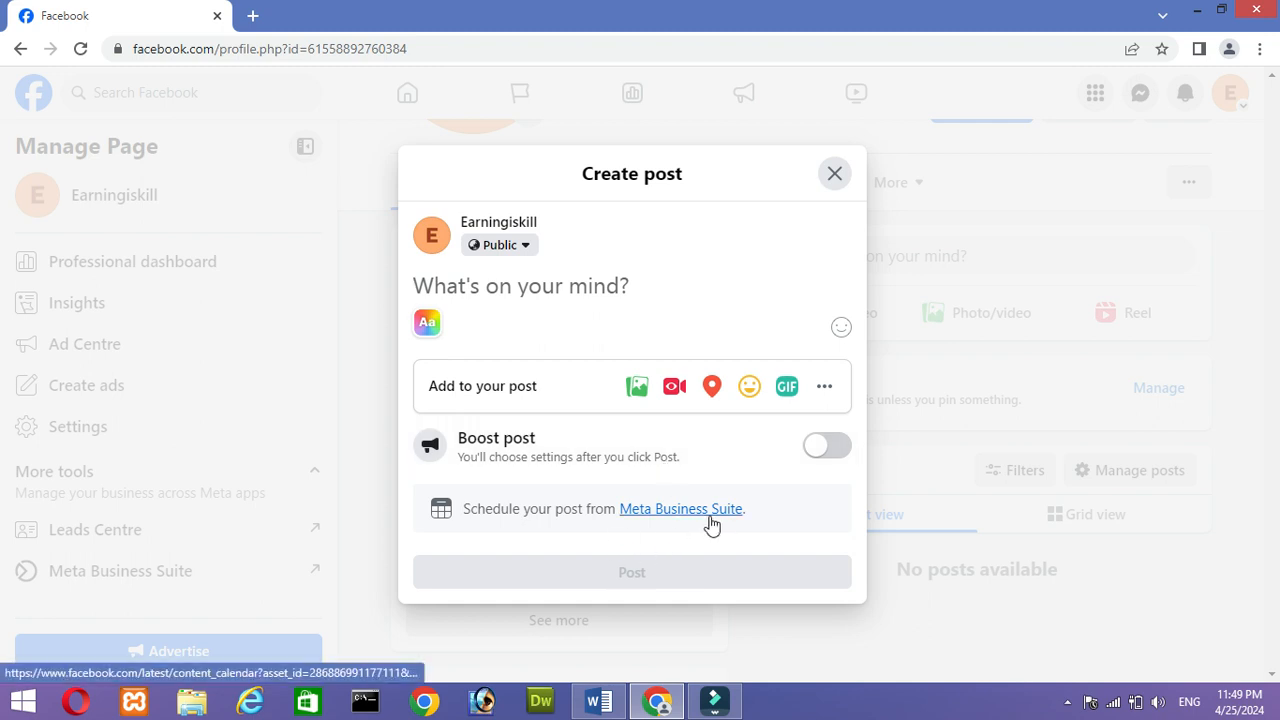
{"action": "left_click", "coordinate": [835, 175]}
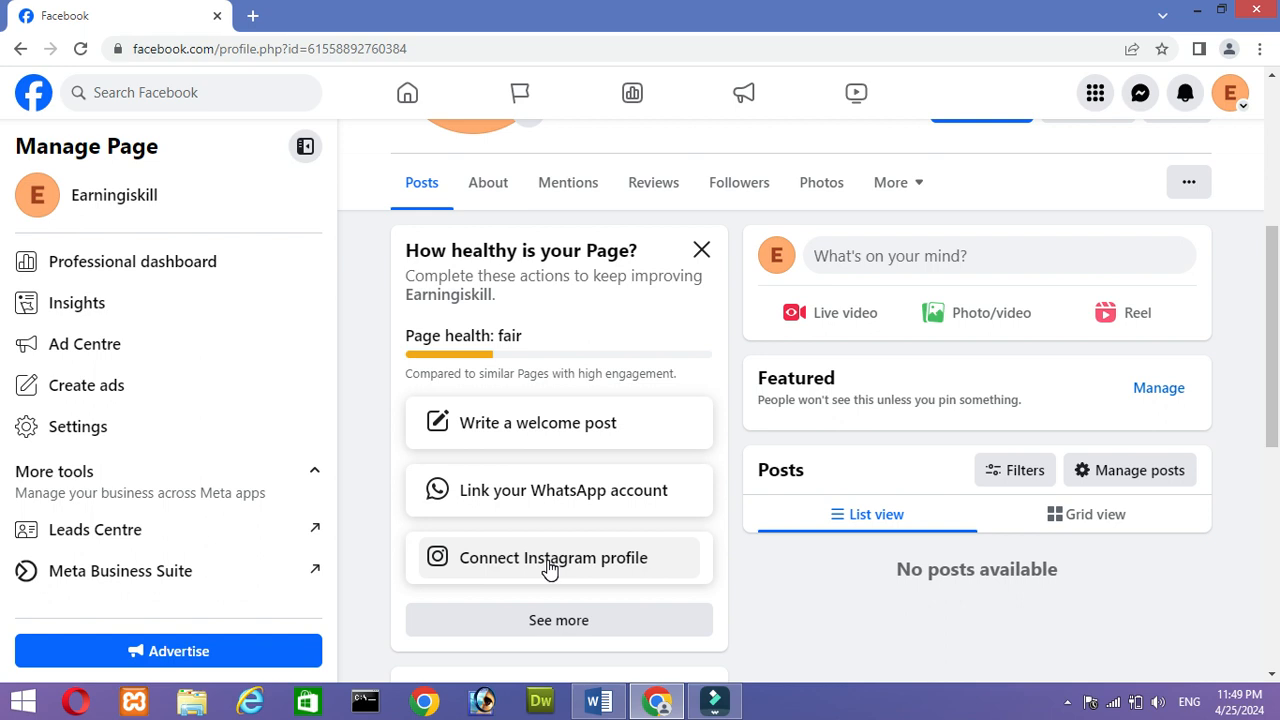
- Review the full checklist of completed and remaining Page setup steps, and return to the Page
{"action": "left_click_drag", "start_coordinate": [1276, 350], "coordinate": [1277, 420]}
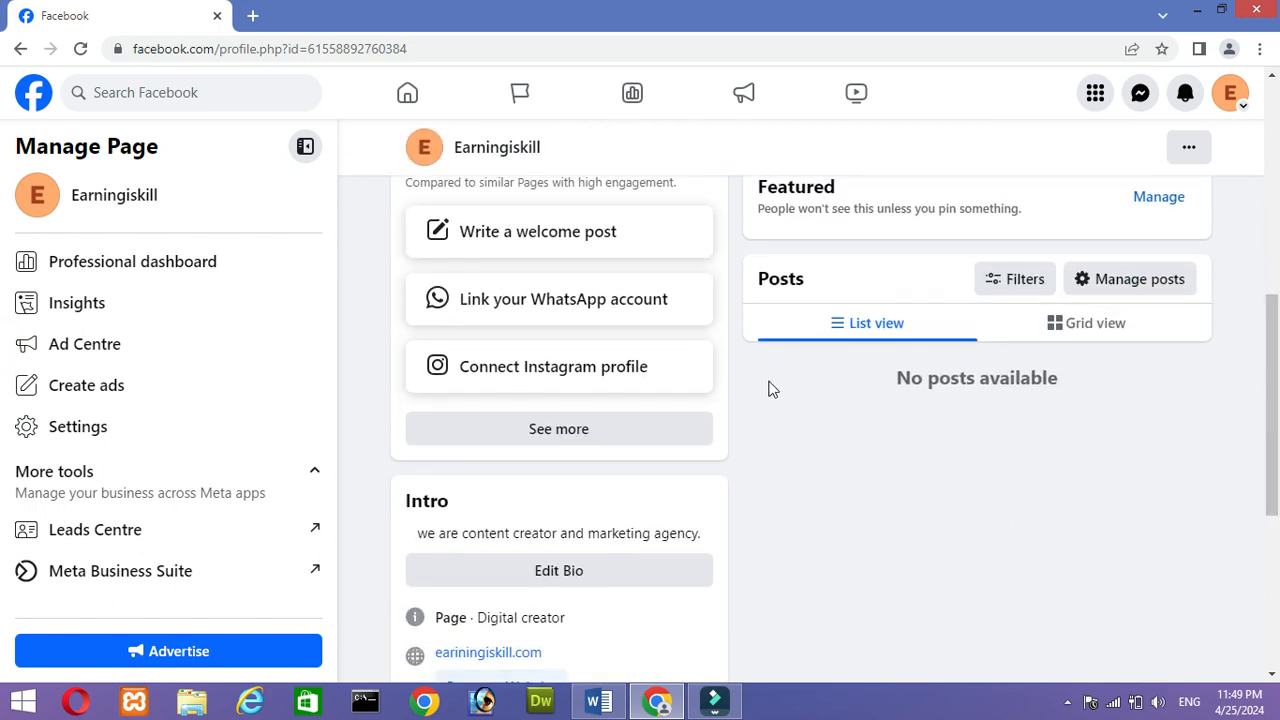
{"action": "left_click", "coordinate": [667, 432]}
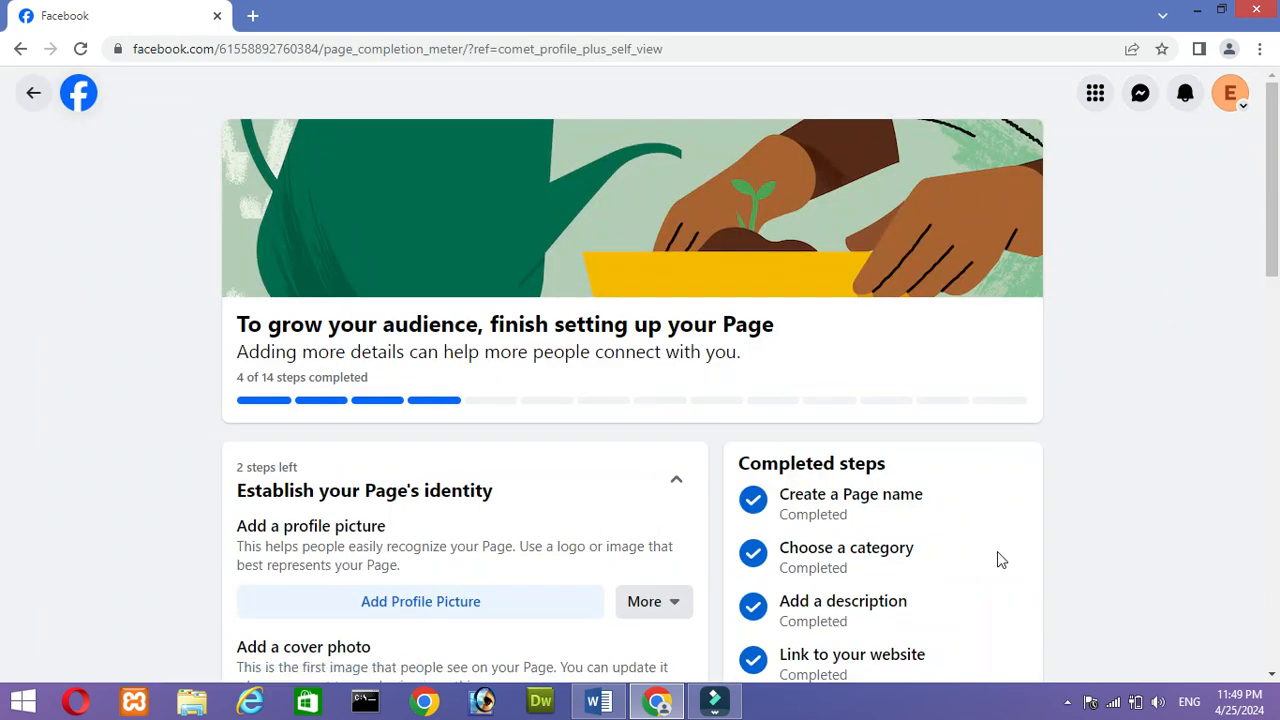
{"action": "left_click_drag", "start_coordinate": [1277, 229], "coordinate": [1277, 303]}
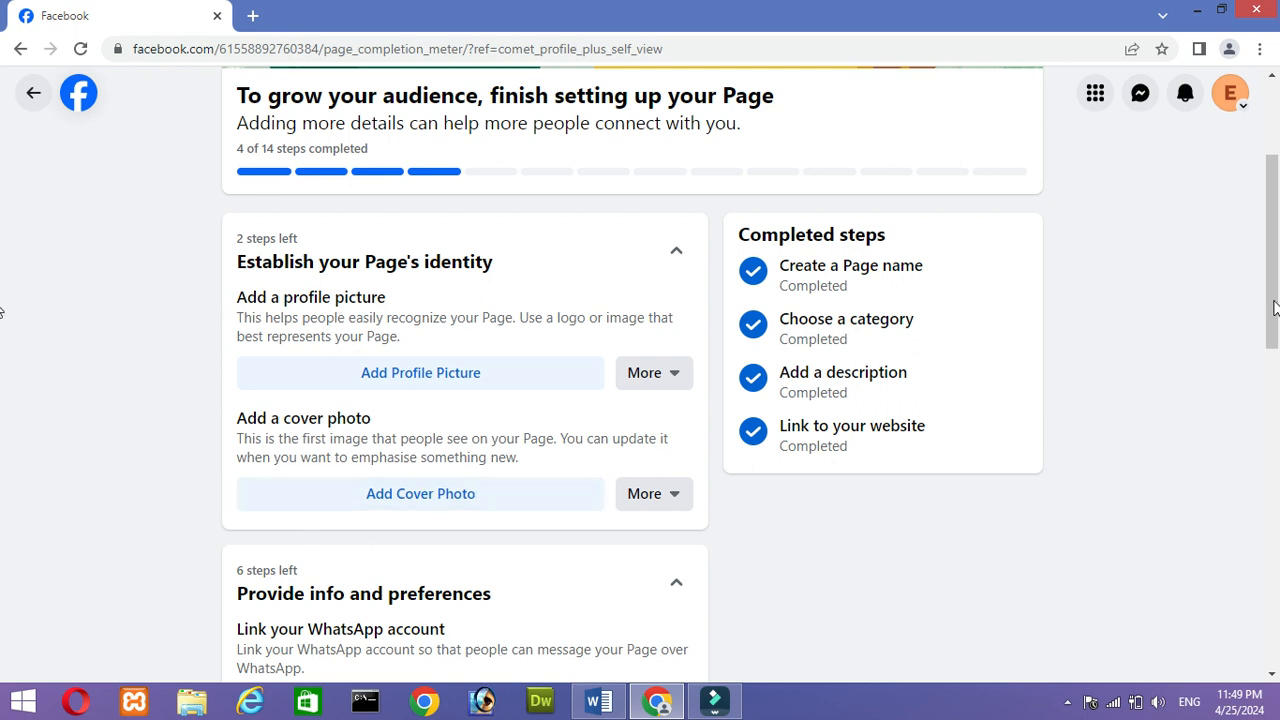
{"action": "left_click_drag", "start_coordinate": [1274, 308], "coordinate": [1274, 370]}
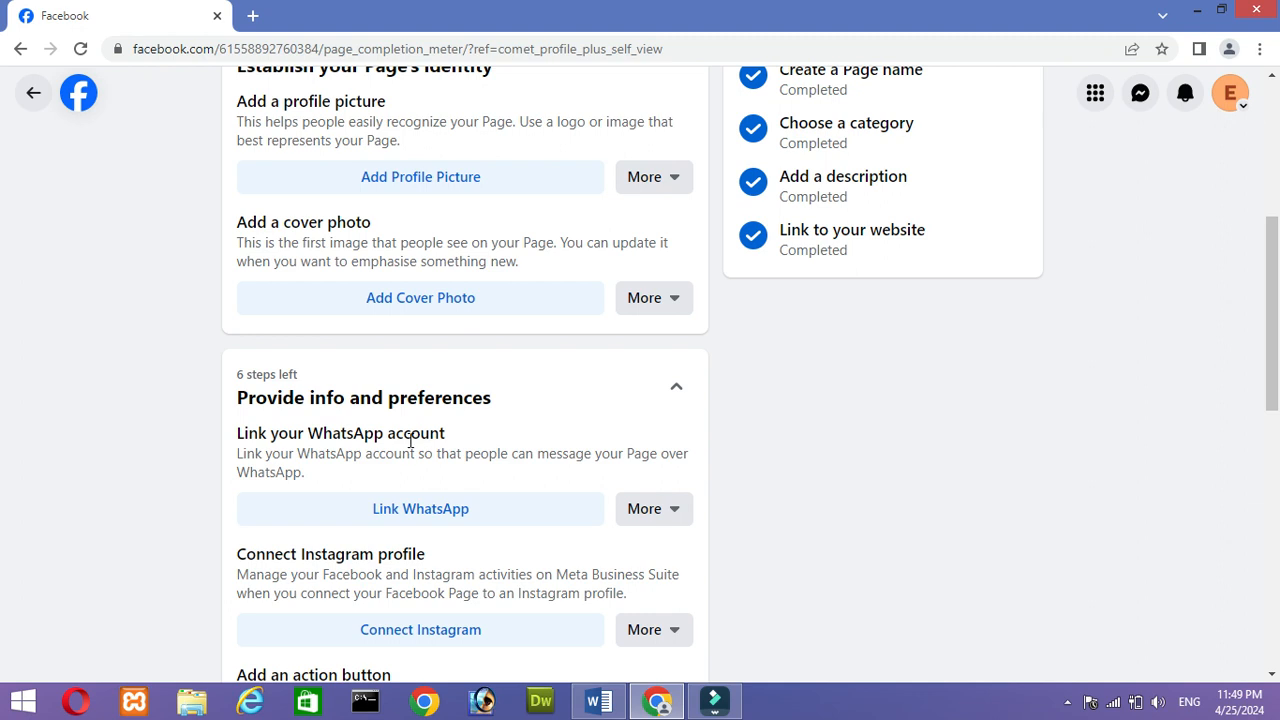
{"action": "left_click_drag", "start_coordinate": [1266, 329], "coordinate": [3, 569]}
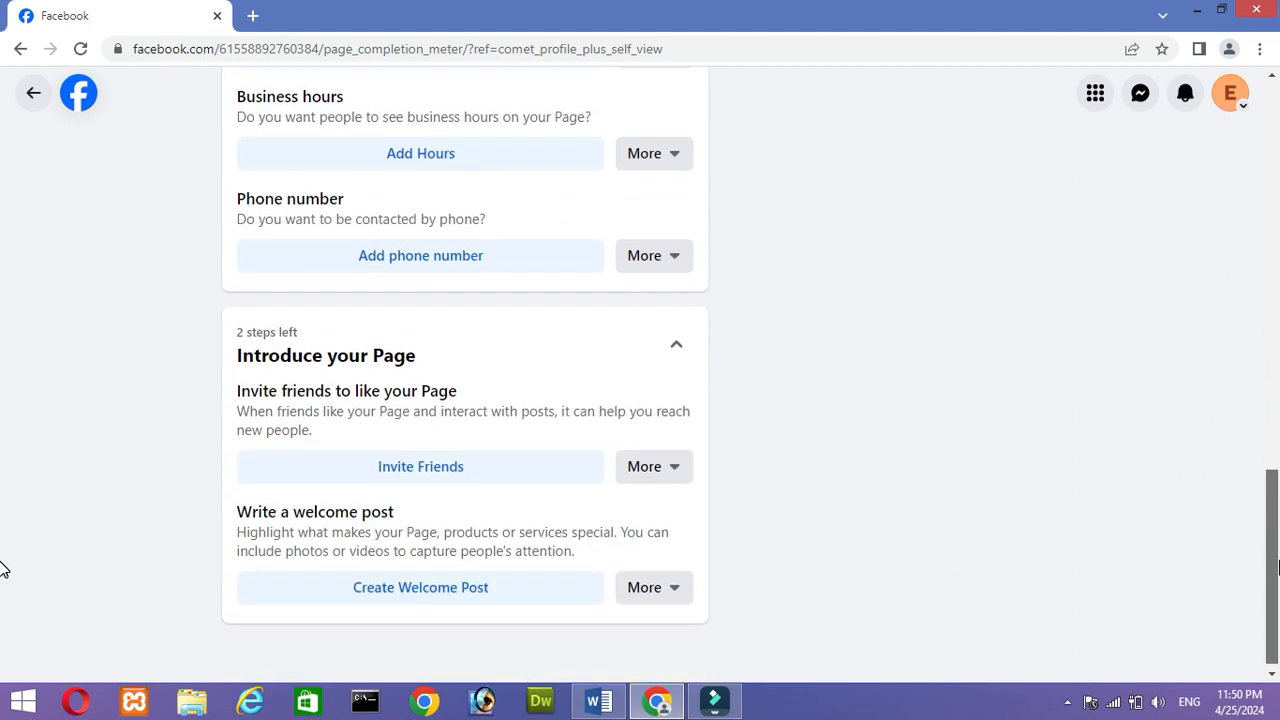
{"action": "left_click_drag", "start_coordinate": [3, 570], "coordinate": [3, 158]}
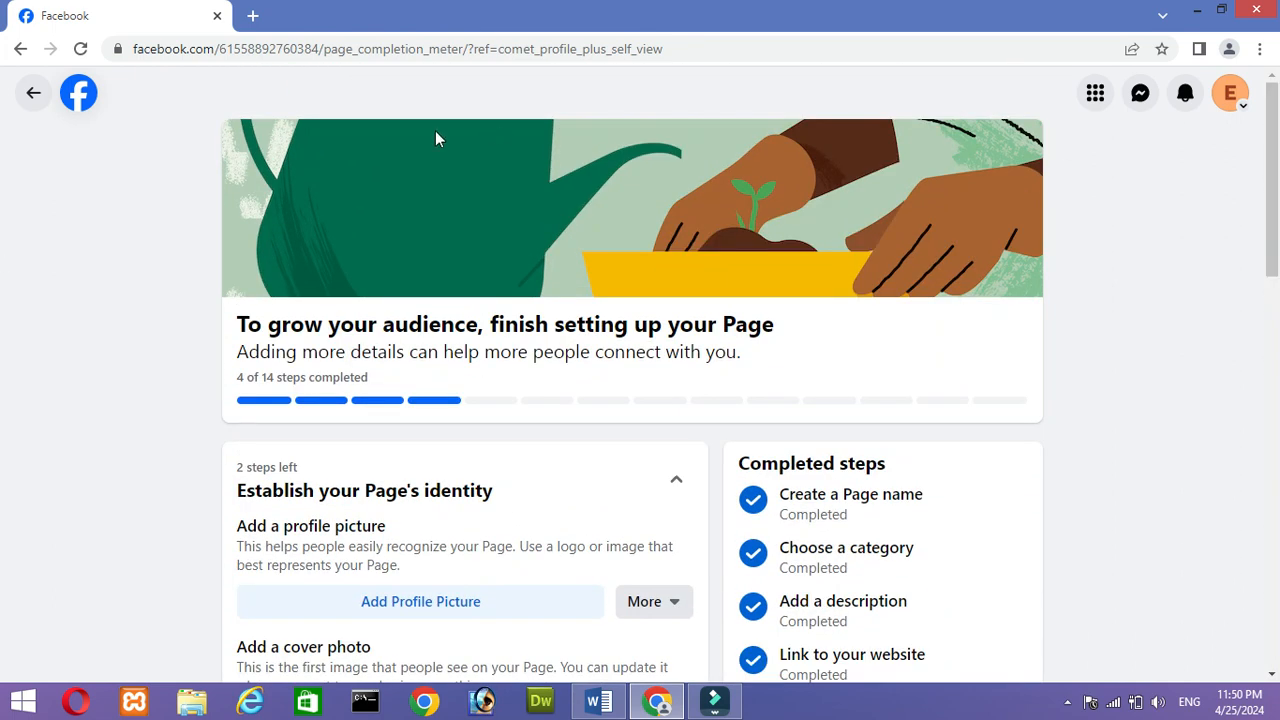
{"action": "left_click", "coordinate": [33, 92]}
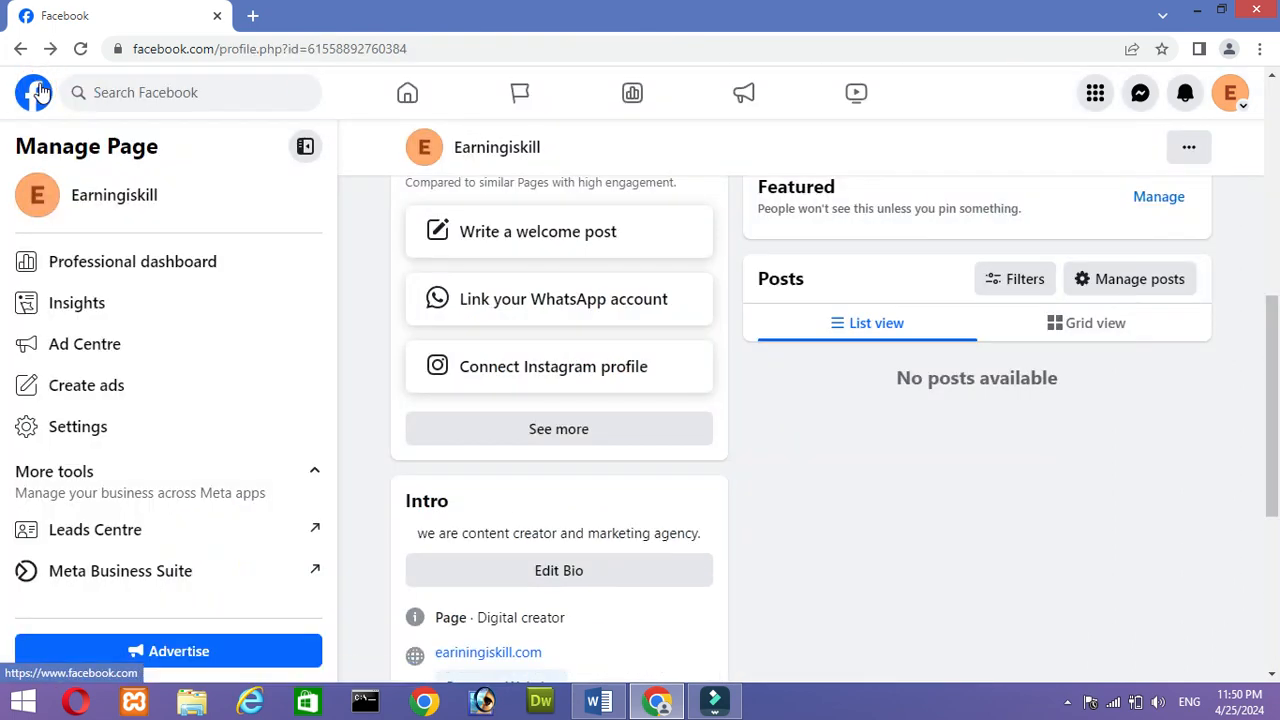
- Review the category, contact info and website links in the Page's About section
{"action": "left_click_drag", "start_coordinate": [1276, 365], "coordinate": [1275, 140]}
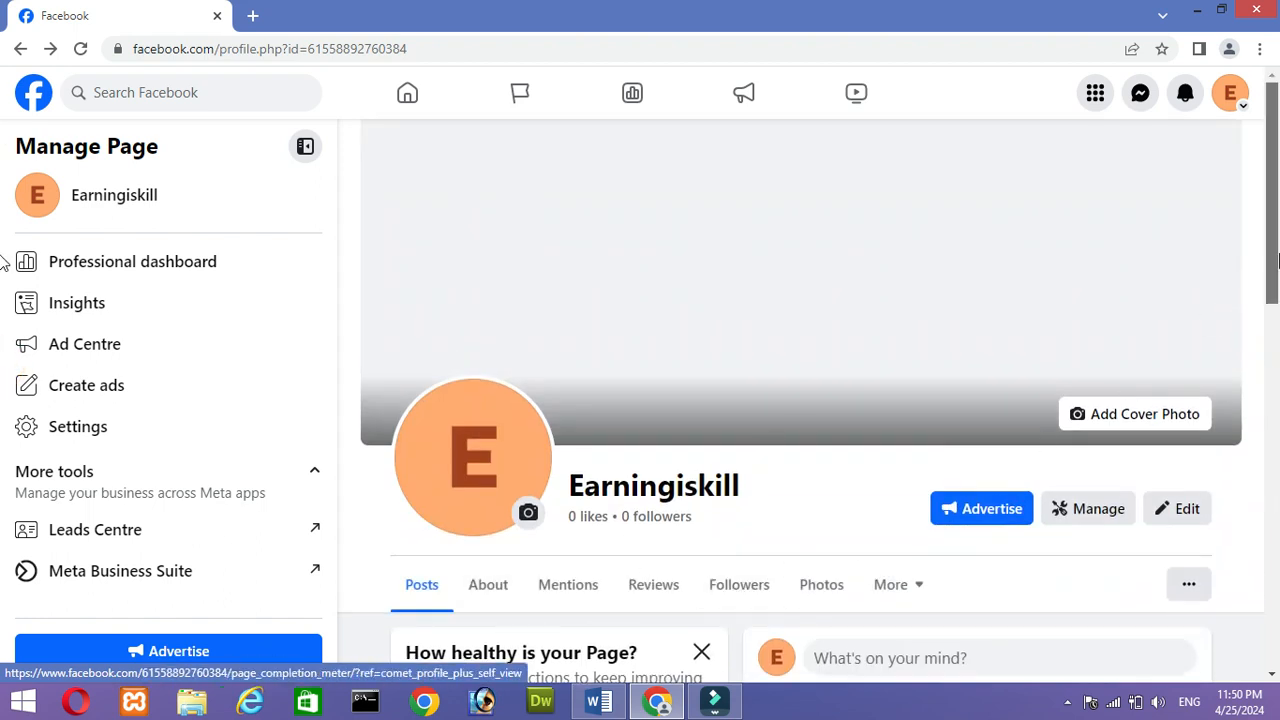
{"action": "left_click_drag", "start_coordinate": [1276, 255], "coordinate": [1276, 292]}
{"action": "left_click", "coordinate": [487, 494]}
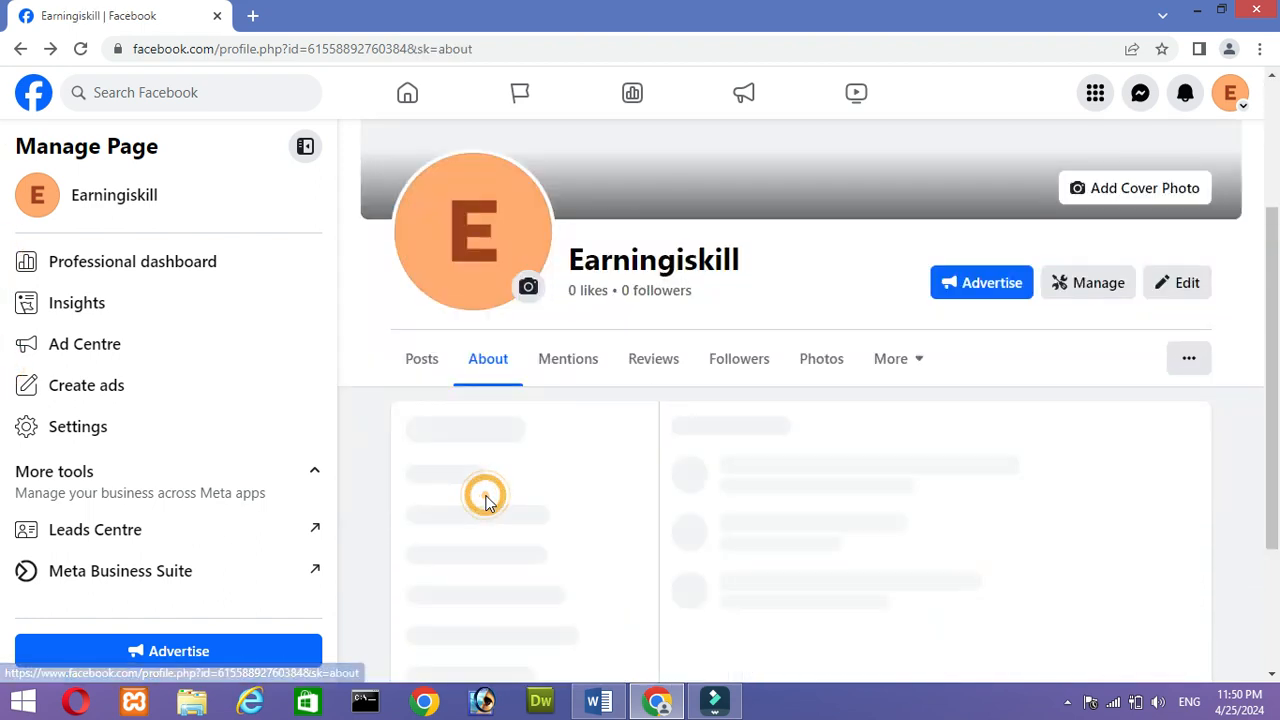
{"action": "scroll", "coordinate": [1233, 363], "scroll_direction": "down", "scroll_amount": 2}
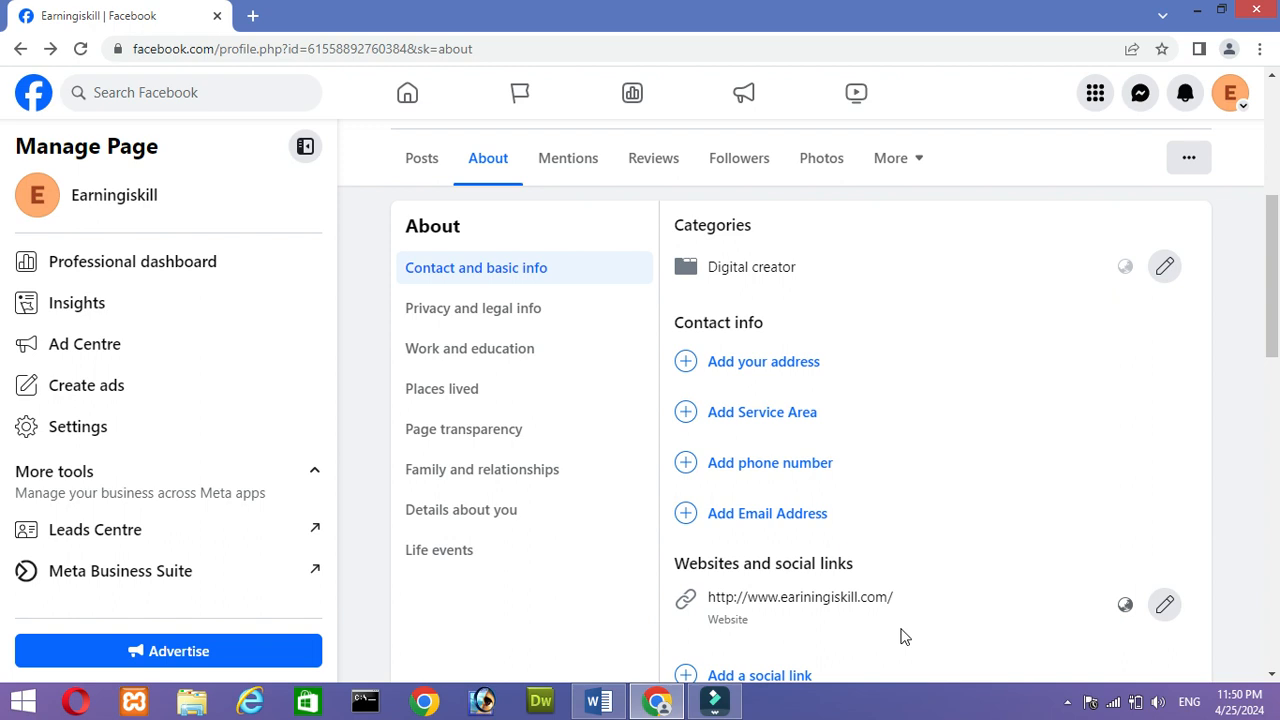
{"action": "left_click_drag", "start_coordinate": [1272, 350], "coordinate": [1245, 428]}
{"action": "scroll", "coordinate": [1235, 390], "scroll_direction": "up", "scroll_amount": 6}
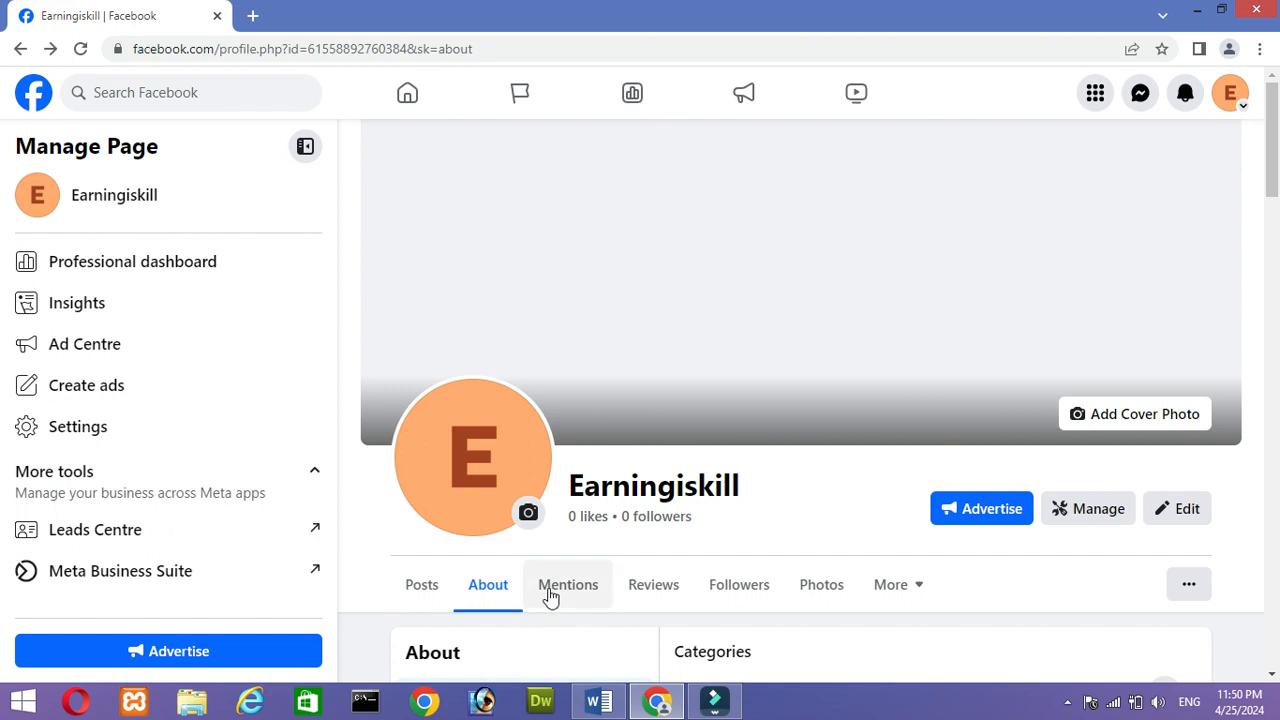
- Look through the Page's Mentions, Reviews and Followers sections
{"action": "left_click", "coordinate": [551, 590]}
{"action": "left_click_drag", "start_coordinate": [1277, 260], "coordinate": [1278, 365]}
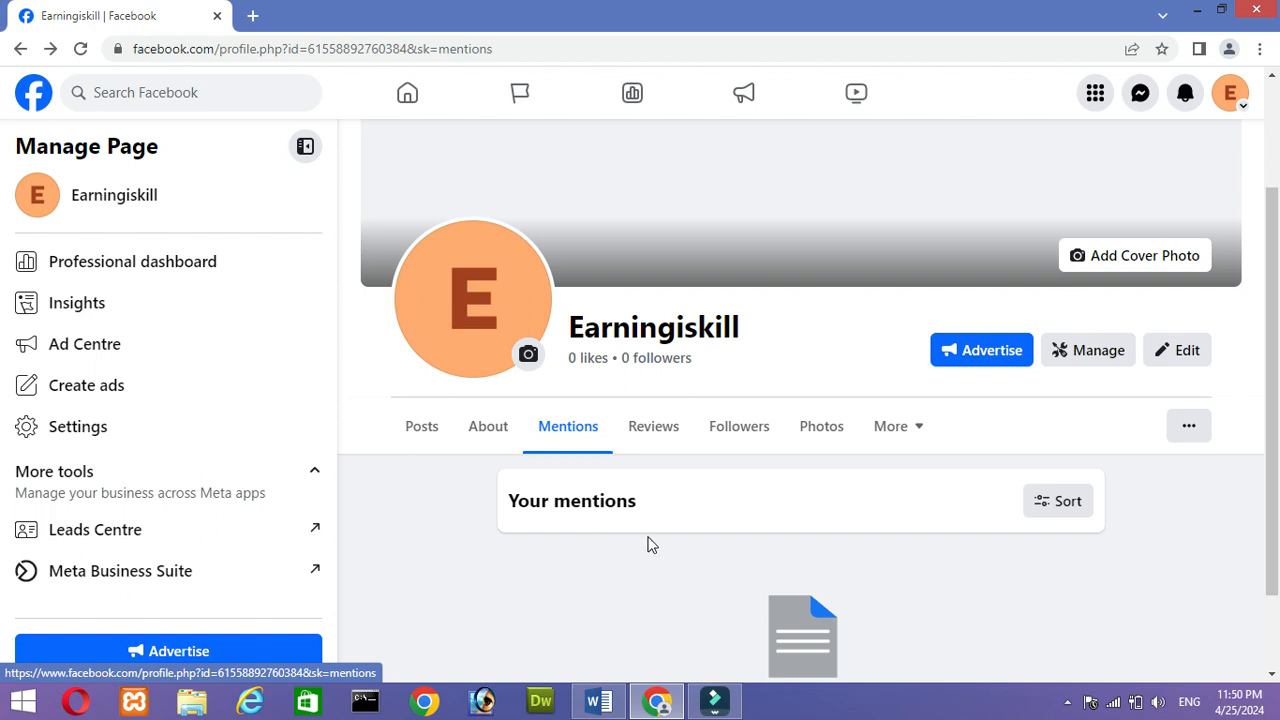
{"action": "left_click", "coordinate": [638, 428]}
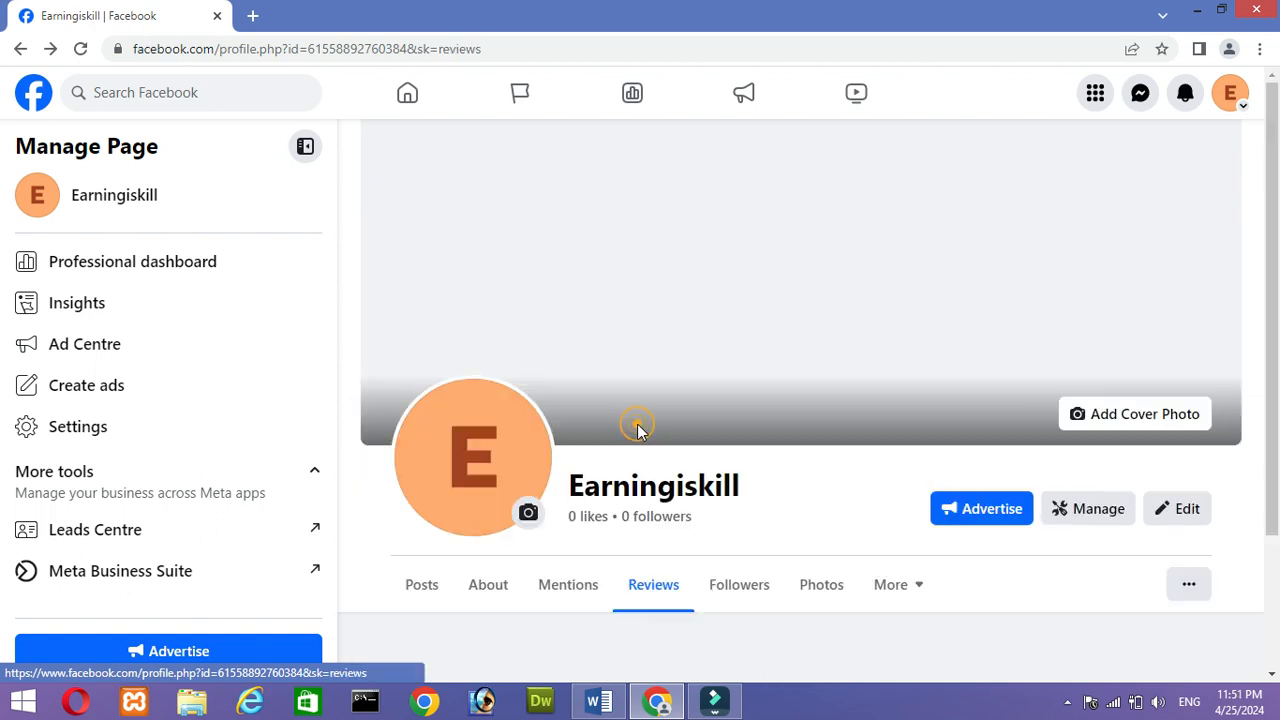
{"action": "scroll", "coordinate": [1265, 478], "scroll_direction": "down", "scroll_amount": 3}
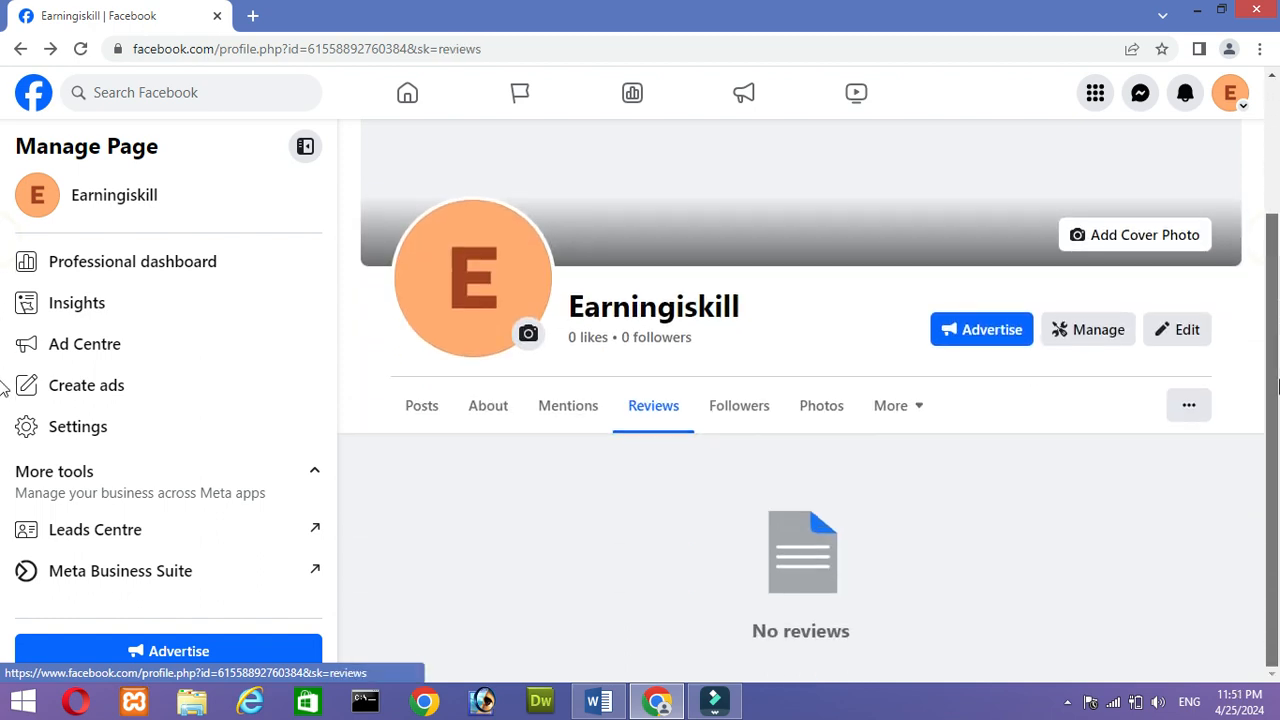
{"action": "left_click", "coordinate": [756, 404]}
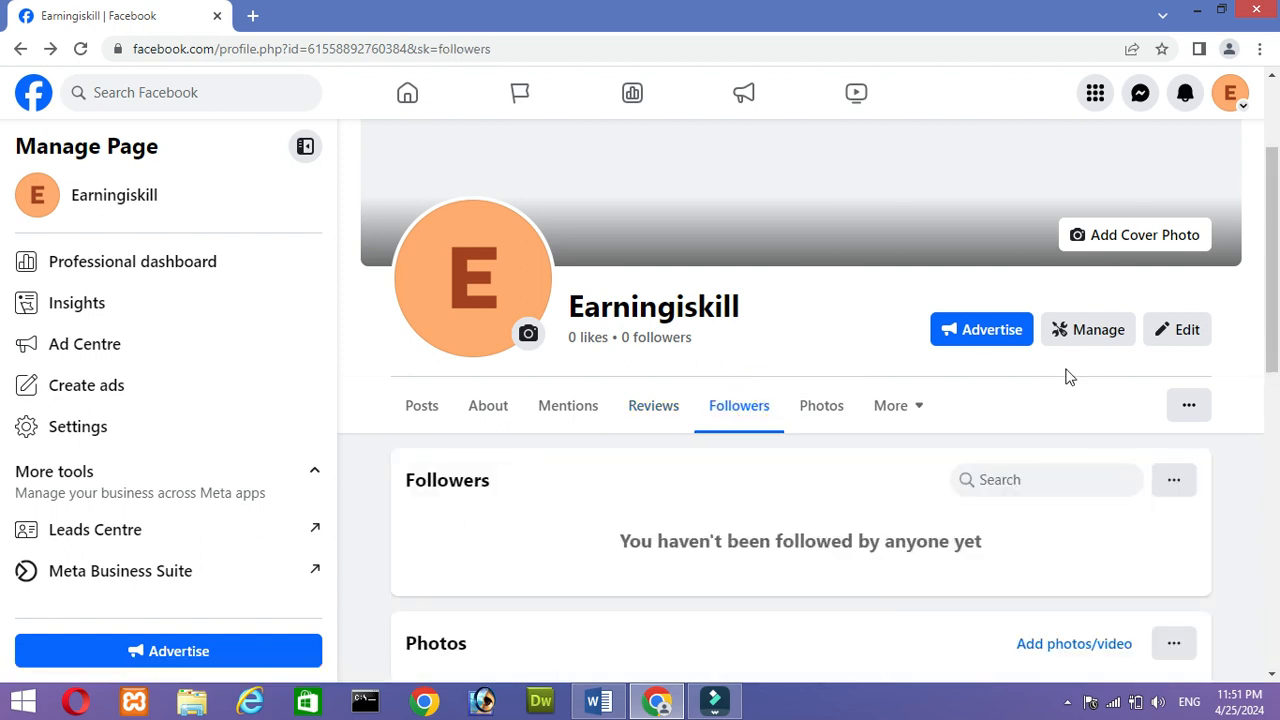
- Look through the Page's Photos and Albums, view the blank album creation form, and return to Albums without creating one
{"action": "left_click_drag", "start_coordinate": [1277, 232], "coordinate": [1268, 288]}
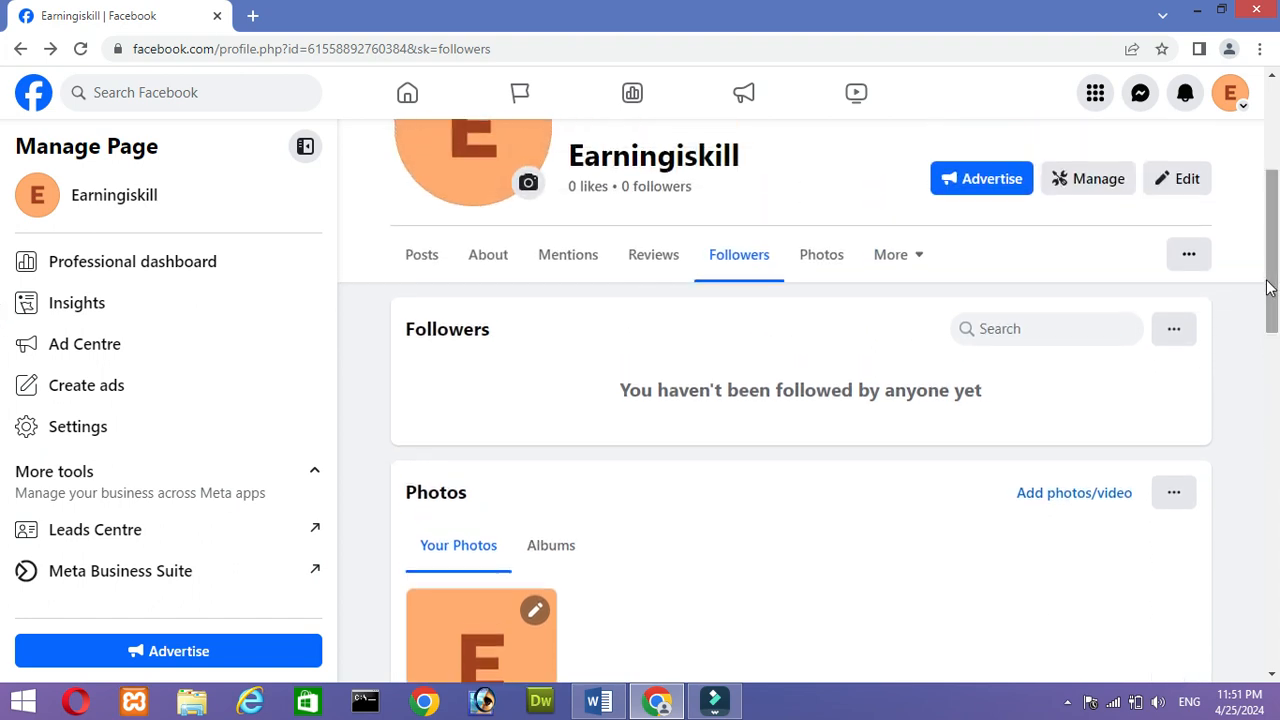
{"action": "left_click", "coordinate": [826, 254]}
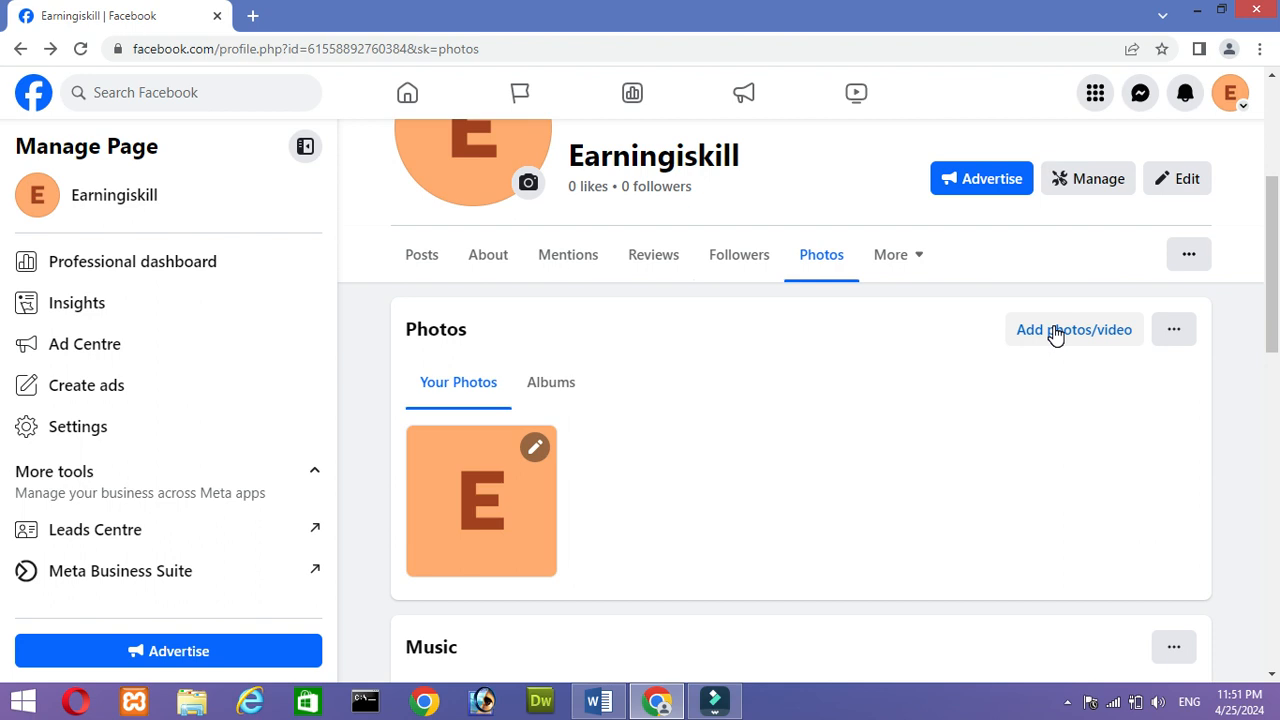
{"action": "left_click", "coordinate": [558, 396]}
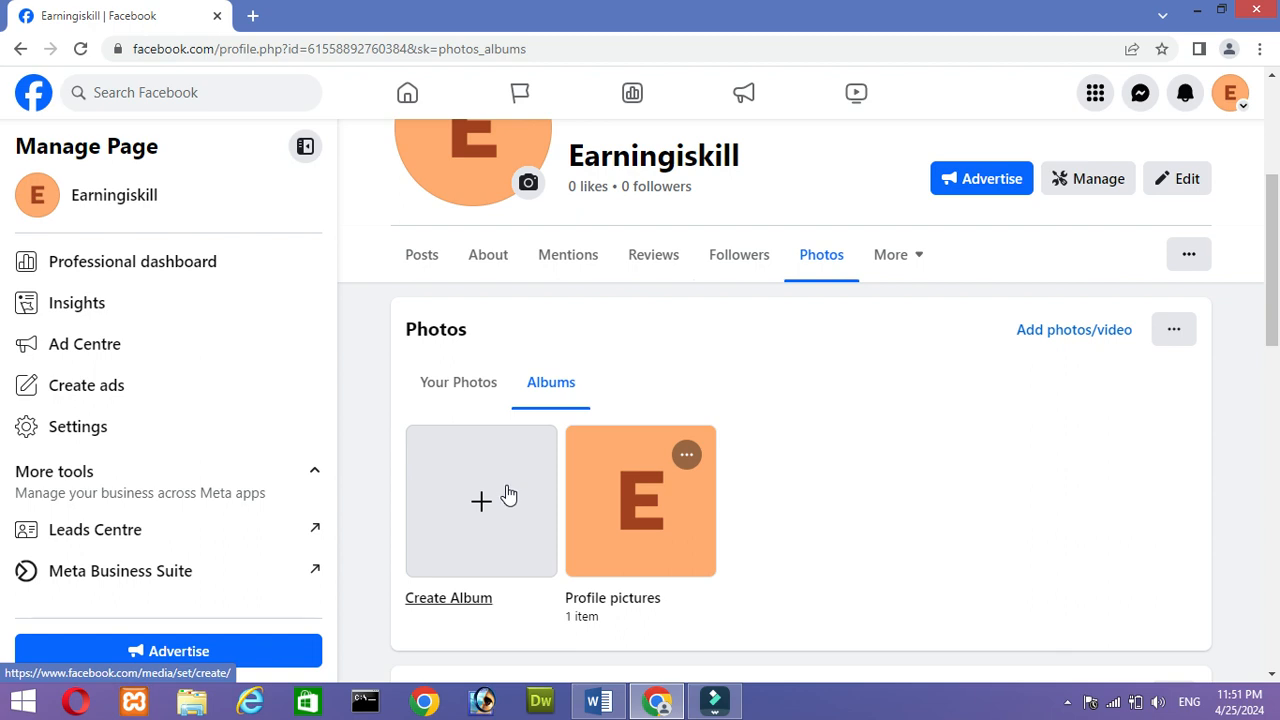
{"action": "left_click", "coordinate": [490, 496]}
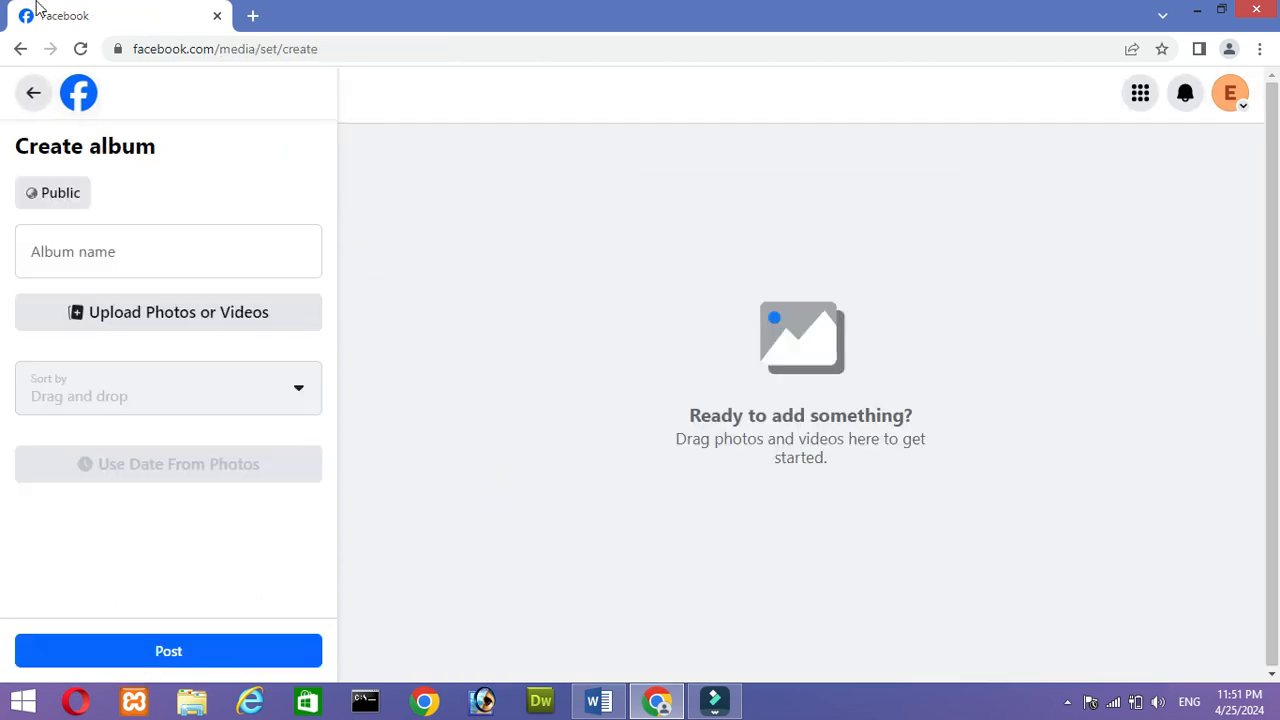
{"action": "left_click", "coordinate": [22, 49]}
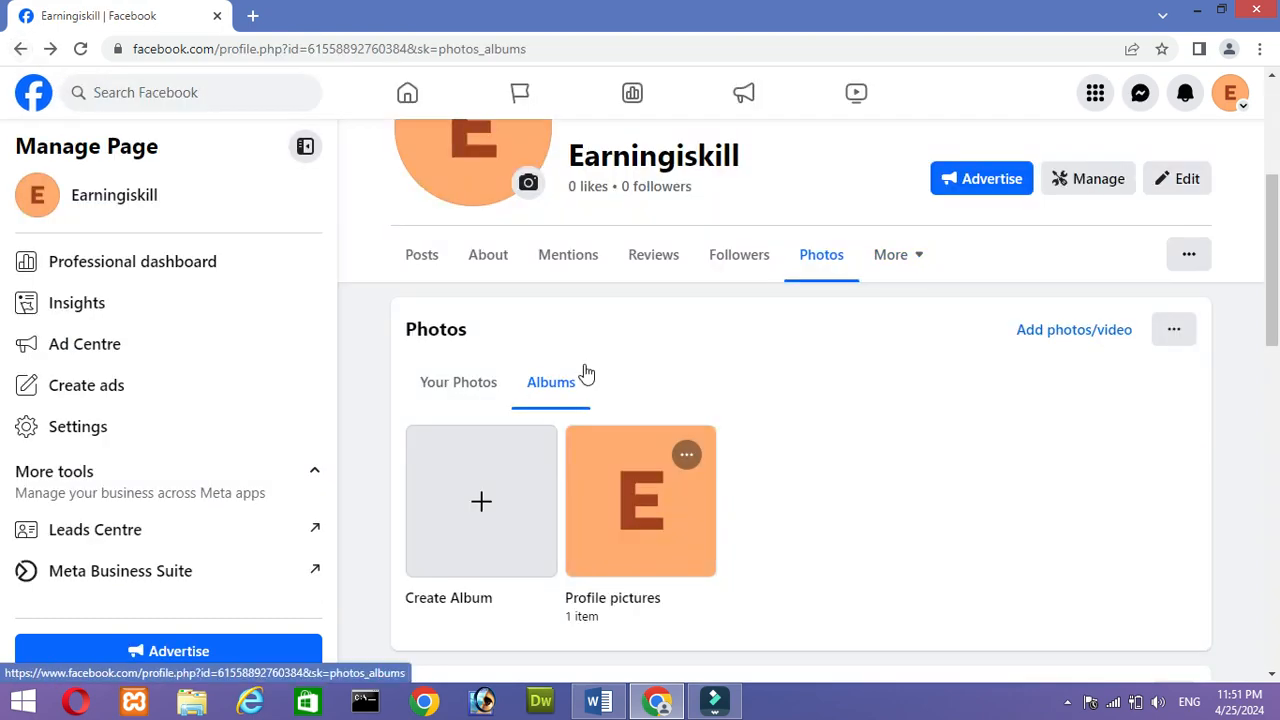
- Review the list of additional Page sections, from Videos and Live to Likes and Reviews given, and close it
{"action": "left_click", "coordinate": [922, 260]}
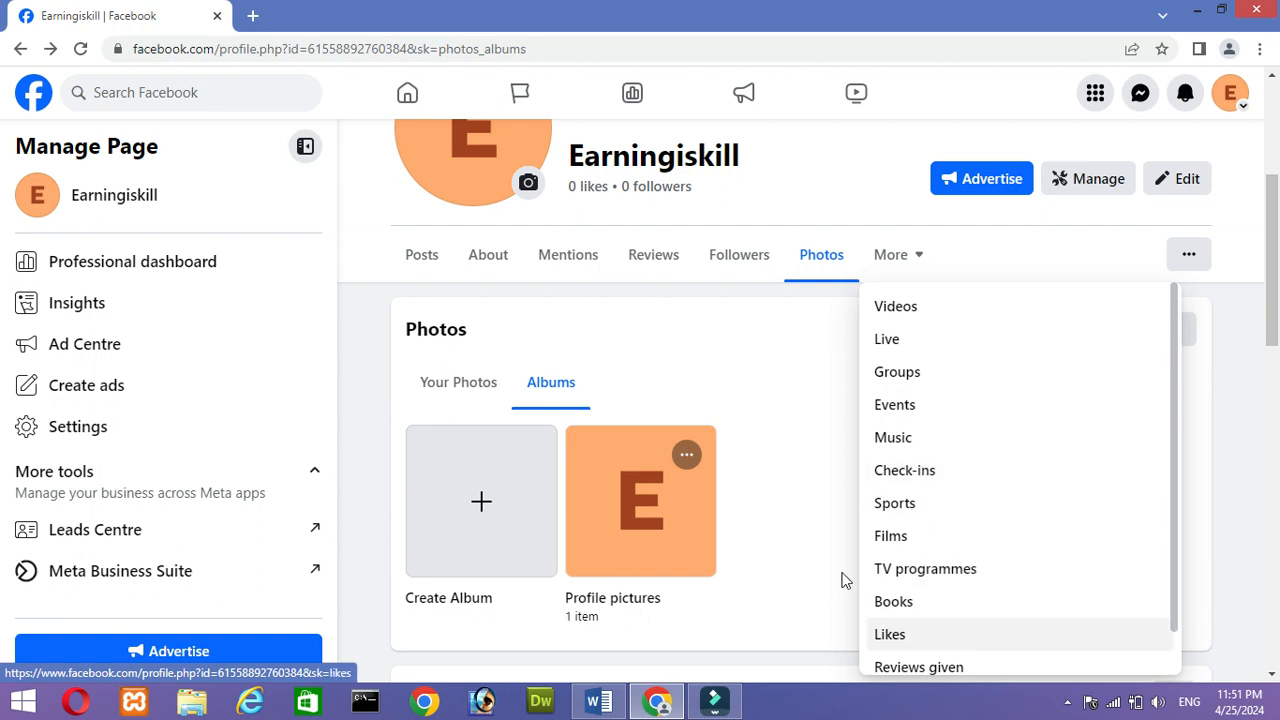
{"action": "left_click", "coordinate": [805, 385]}
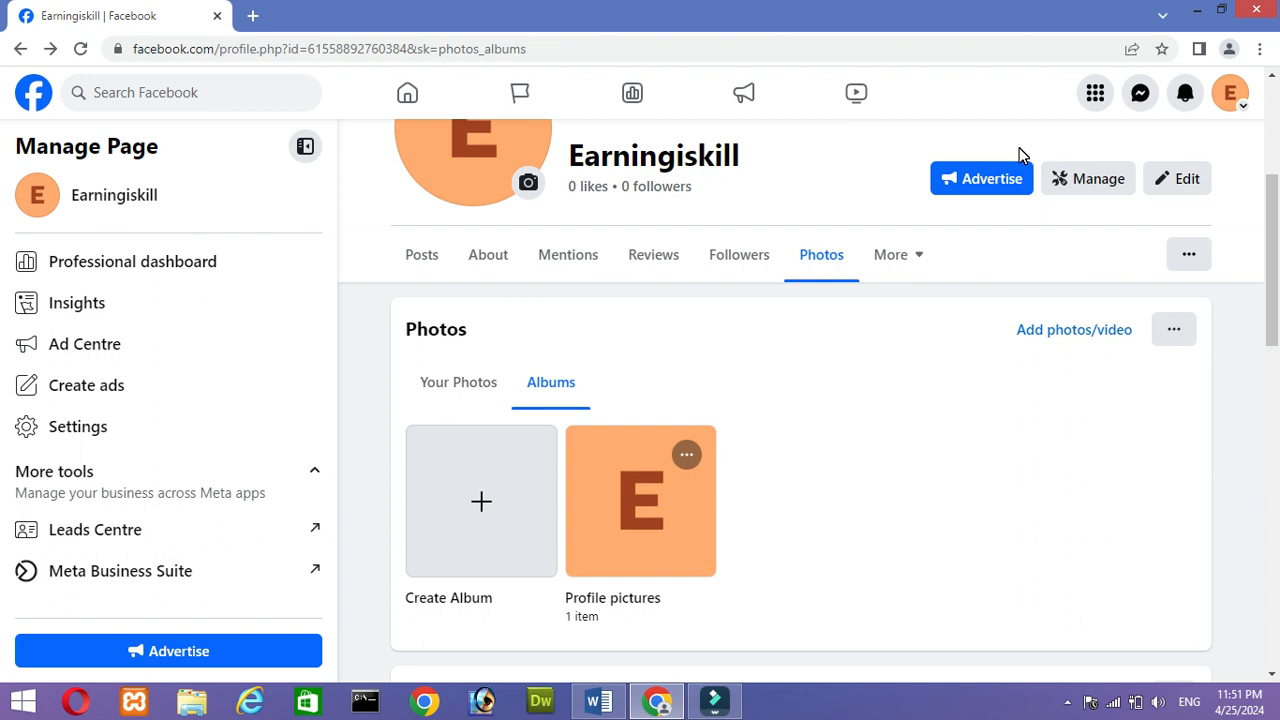
{"action": "left_click", "coordinate": [1006, 262]}
- Review the Edit Page options from profile picture to Featured, and close them without making changes
{"action": "left_click_drag", "start_coordinate": [1272, 234], "coordinate": [1262, 190]}
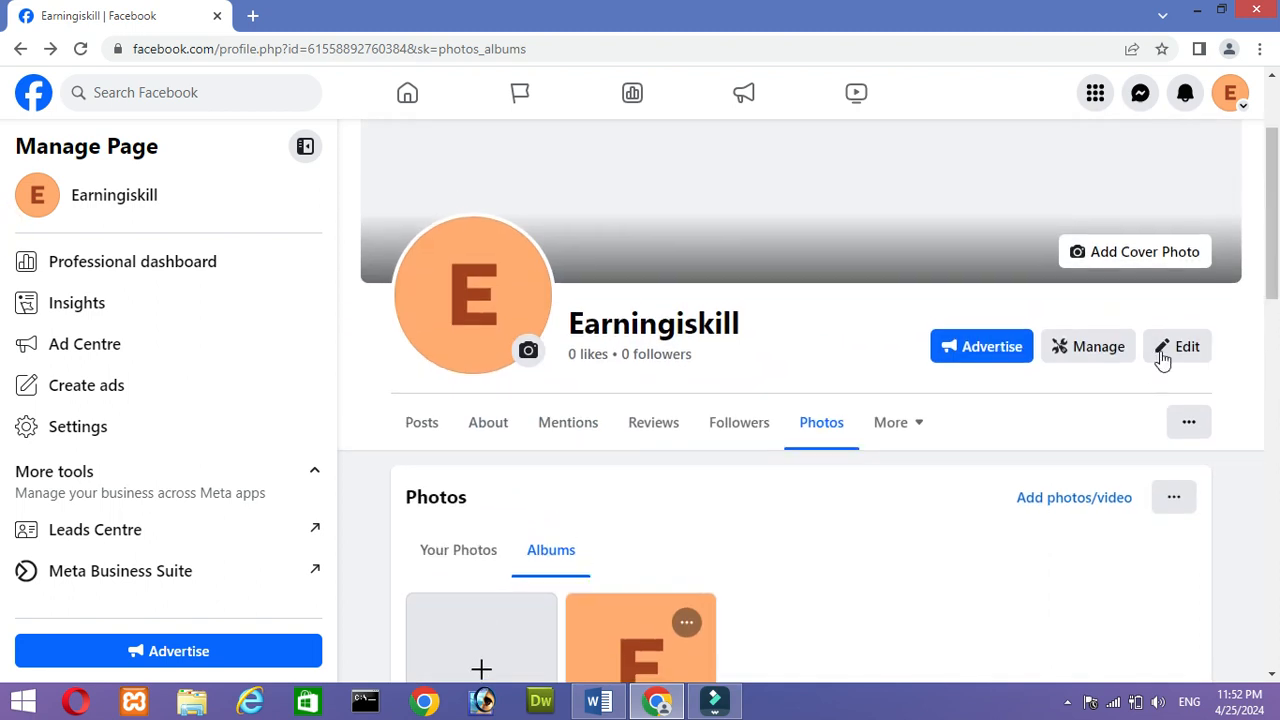
{"action": "left_click", "coordinate": [1187, 346]}
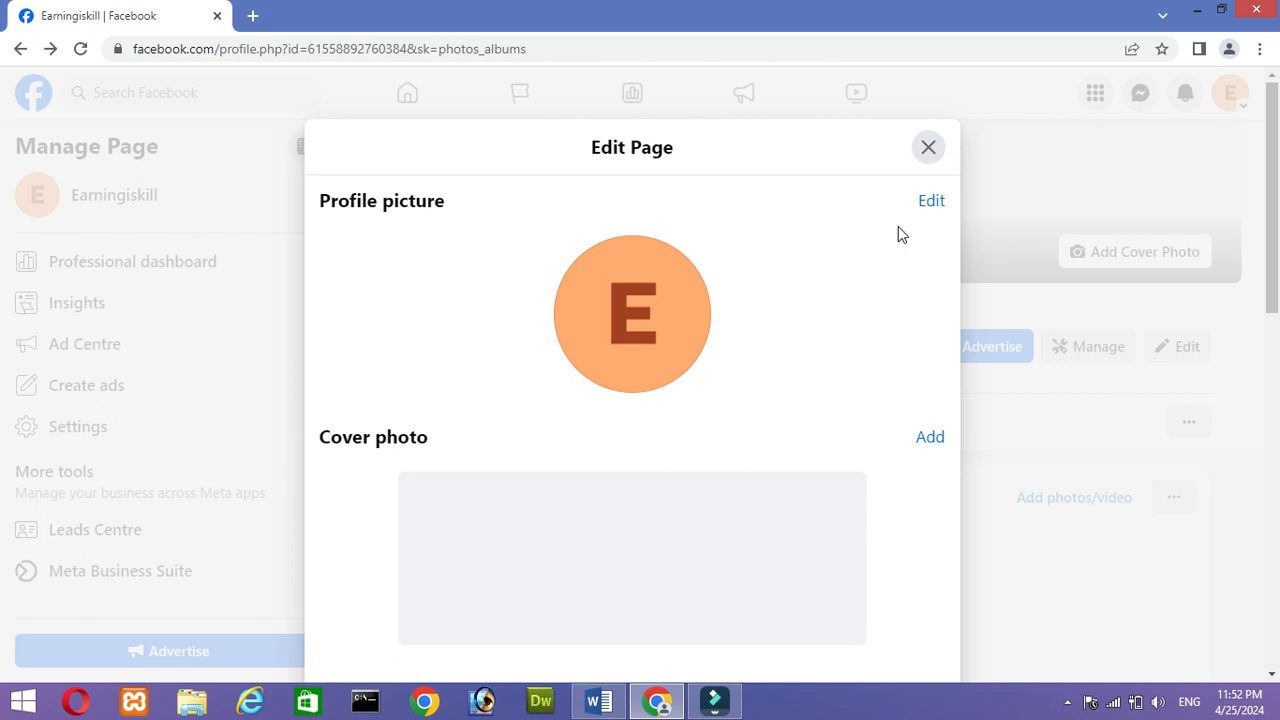
{"action": "left_click_drag", "start_coordinate": [1278, 162], "coordinate": [1278, 503]}
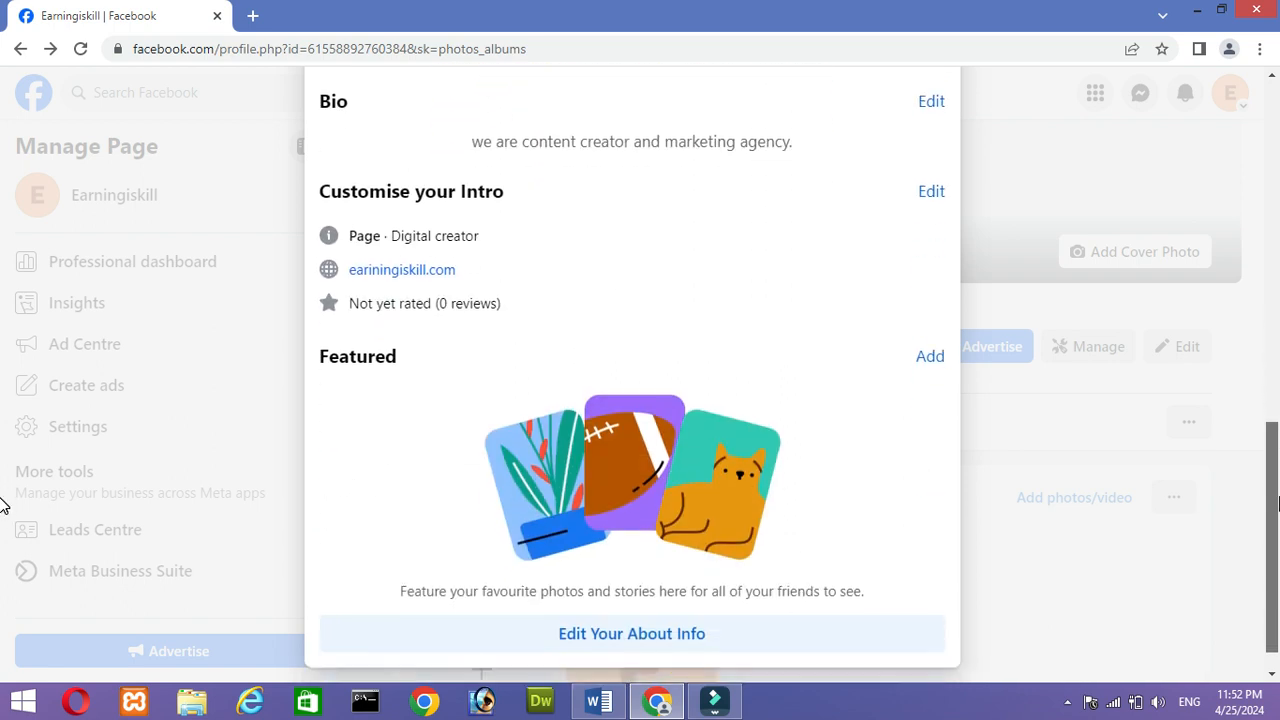
{"action": "left_click_drag", "start_coordinate": [1278, 503], "coordinate": [1179, 136]}
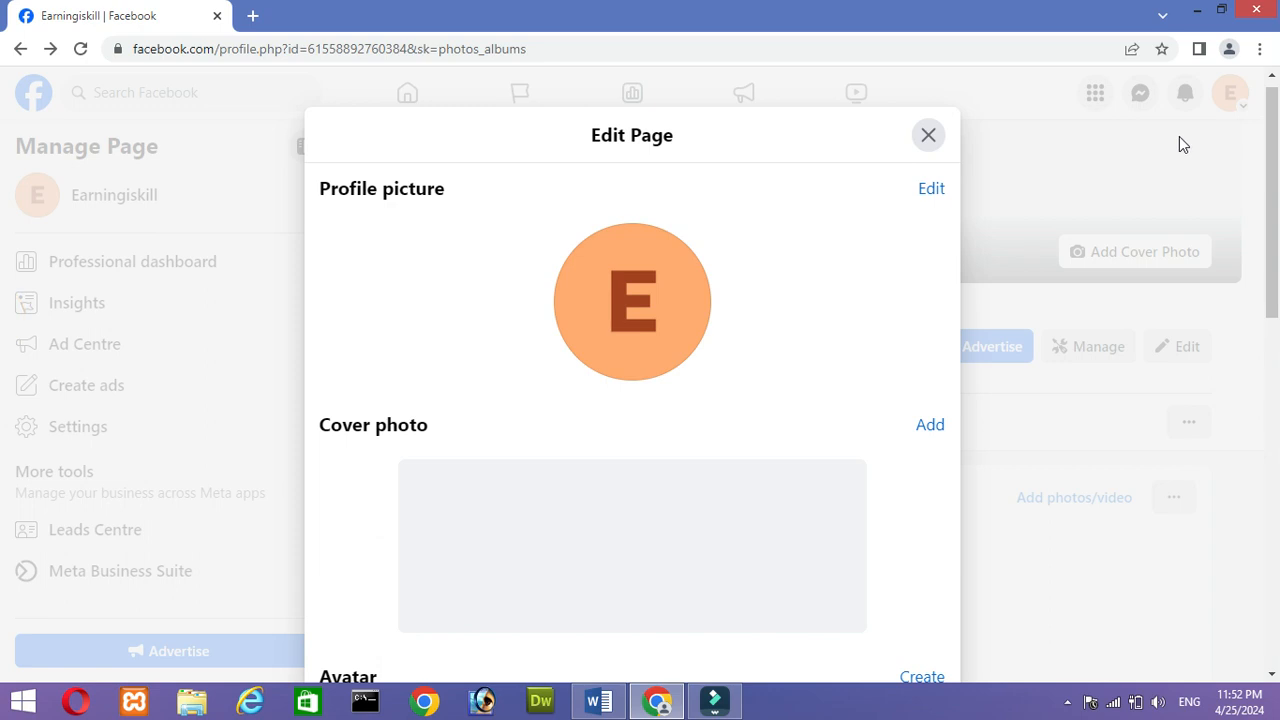
{"action": "left_click", "coordinate": [928, 135]}
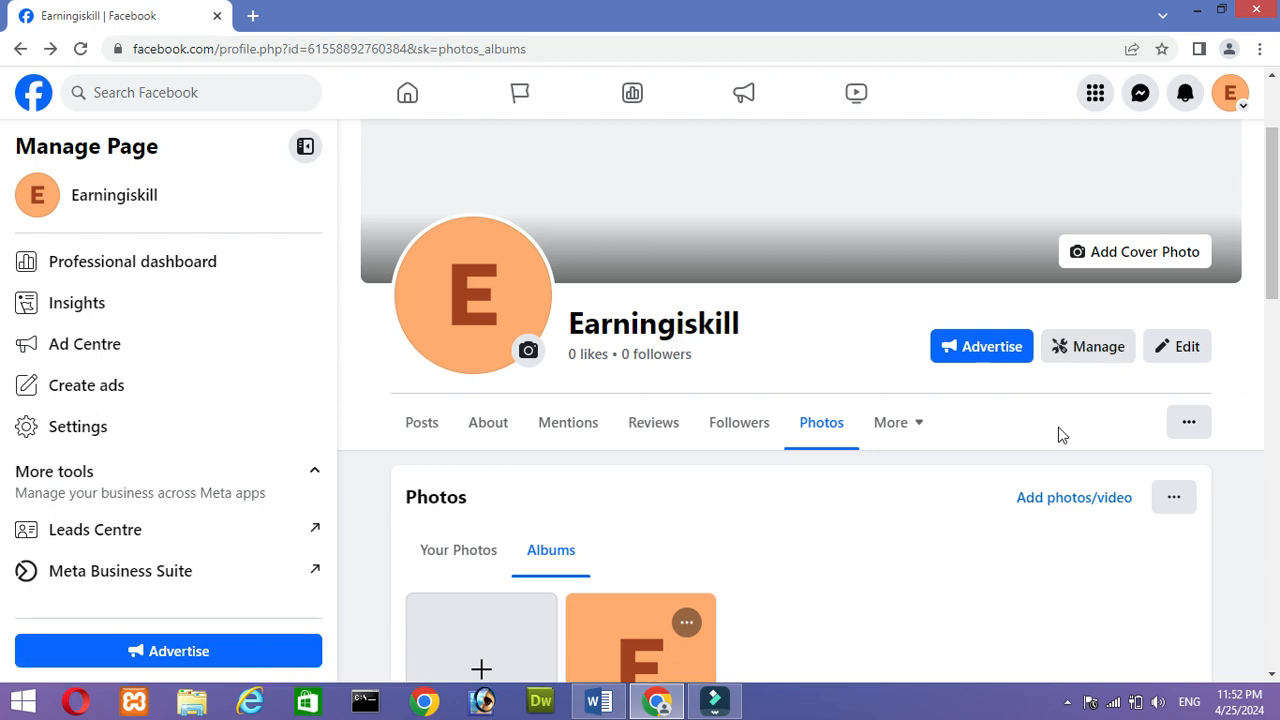
- Open the Page's management dashboard and examine its overview, recent content, setup steps, guide and frequently asked questions
{"action": "left_click", "coordinate": [1092, 352]}
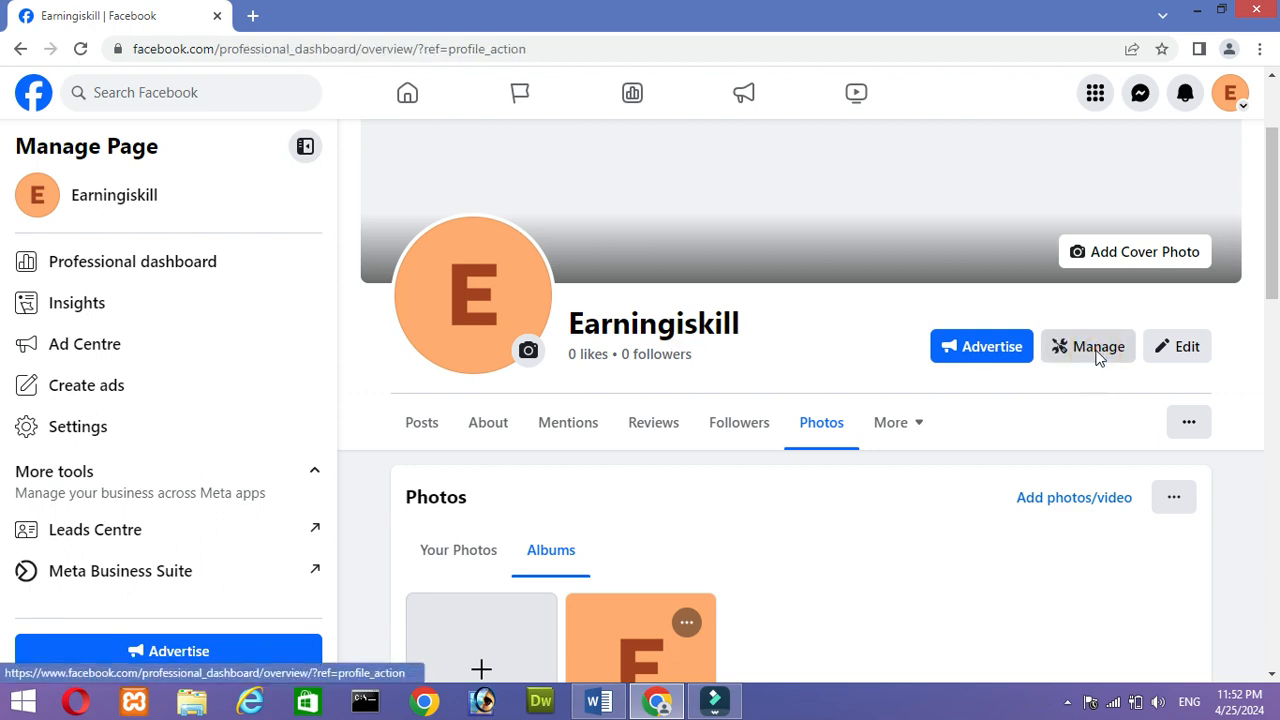
{"action": "left_click_drag", "start_coordinate": [1272, 244], "coordinate": [1276, 298]}
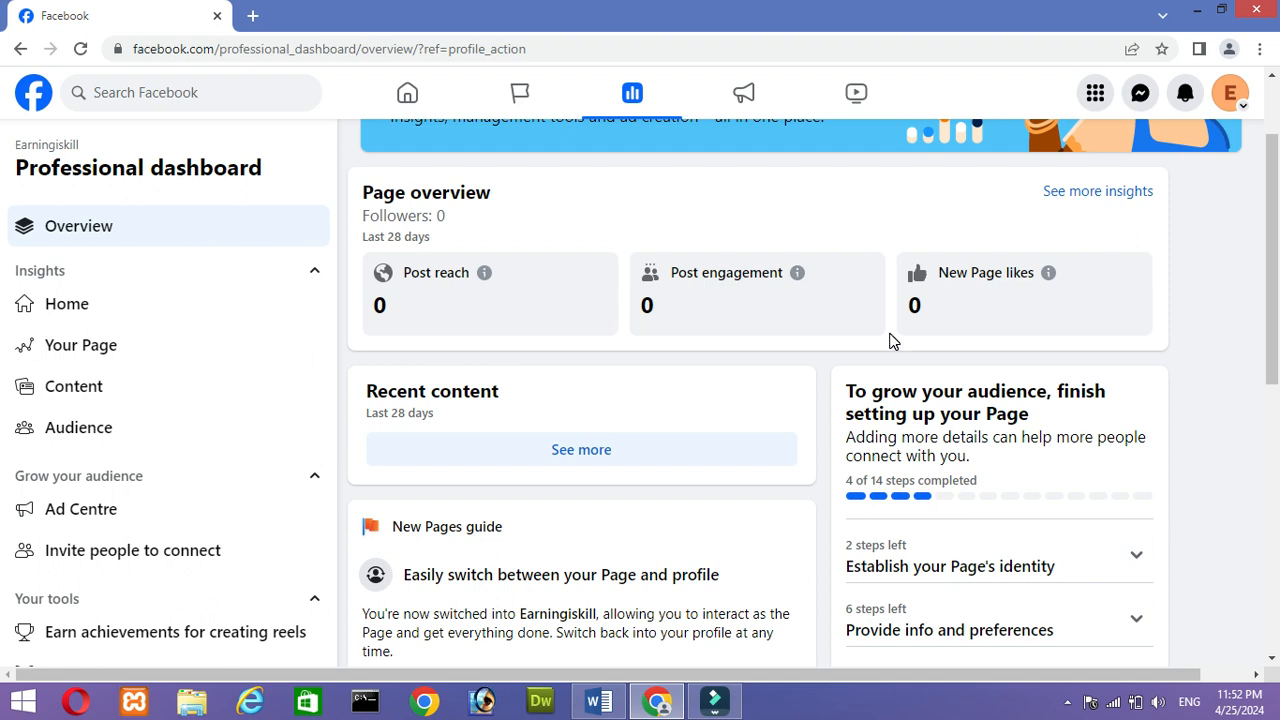
{"action": "left_click_drag", "start_coordinate": [1277, 255], "coordinate": [1277, 334]}
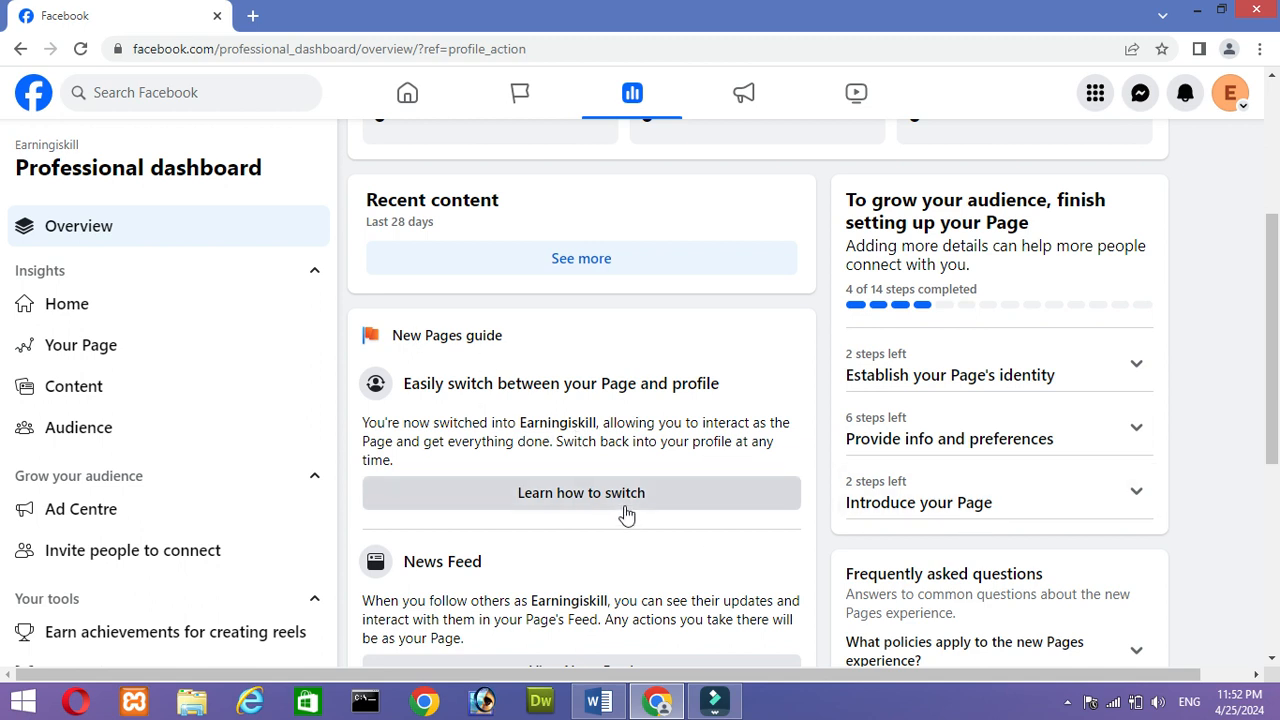
{"action": "left_click_drag", "start_coordinate": [1277, 352], "coordinate": [1277, 551]}
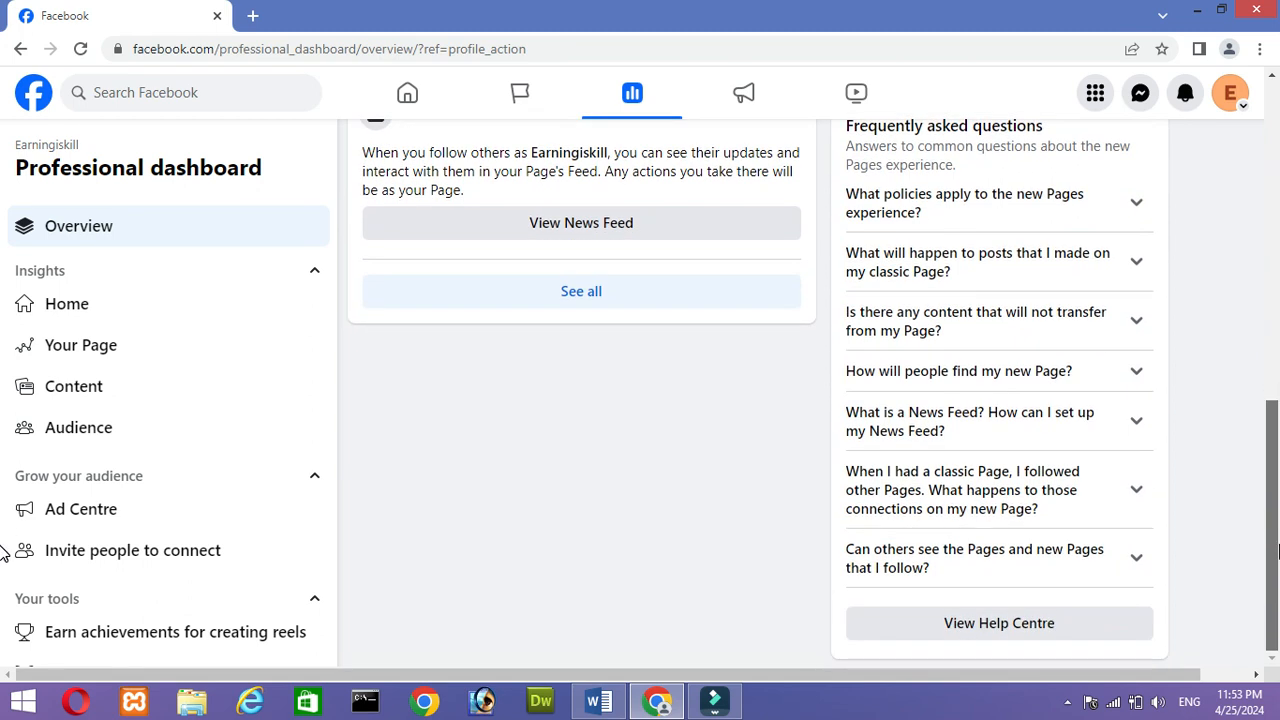
{"action": "left_click_drag", "start_coordinate": [1277, 548], "coordinate": [1180, 363]}
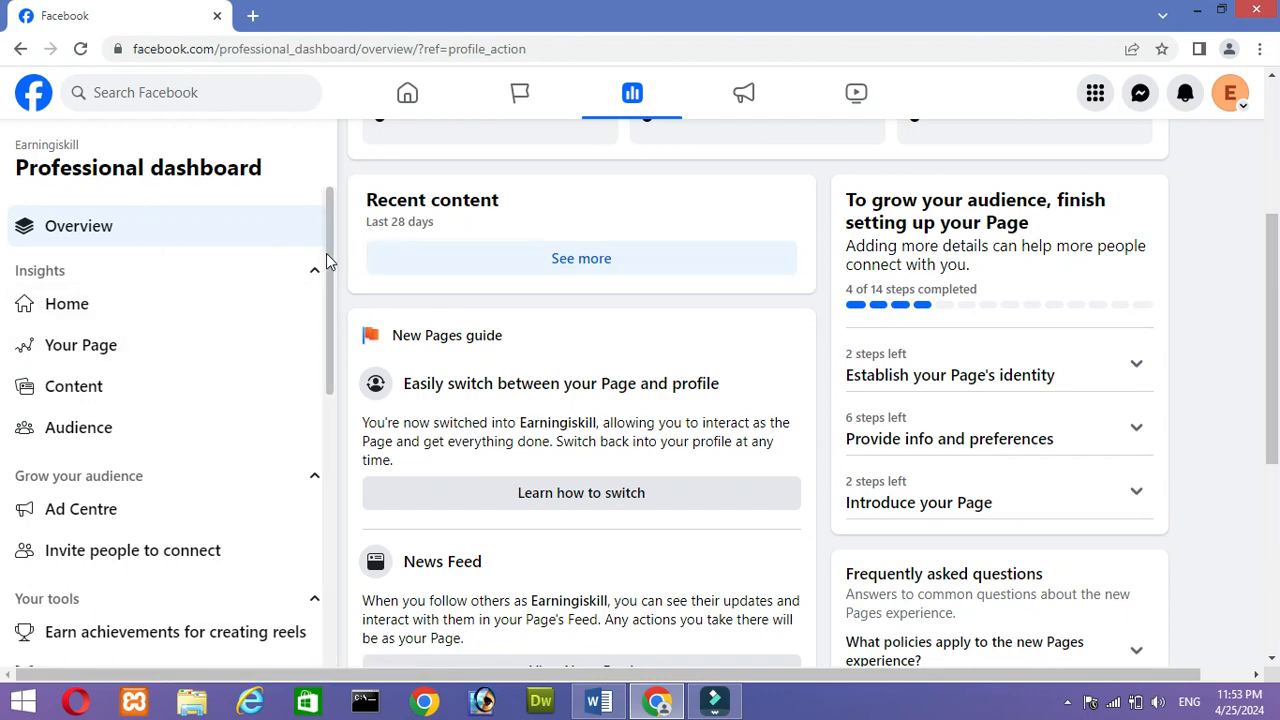
- Check the Page's linked accounts settings for Instagram and WhatsApp, and return to the professional dashboard
{"action": "left_click_drag", "start_coordinate": [326, 253], "coordinate": [355, 501]}
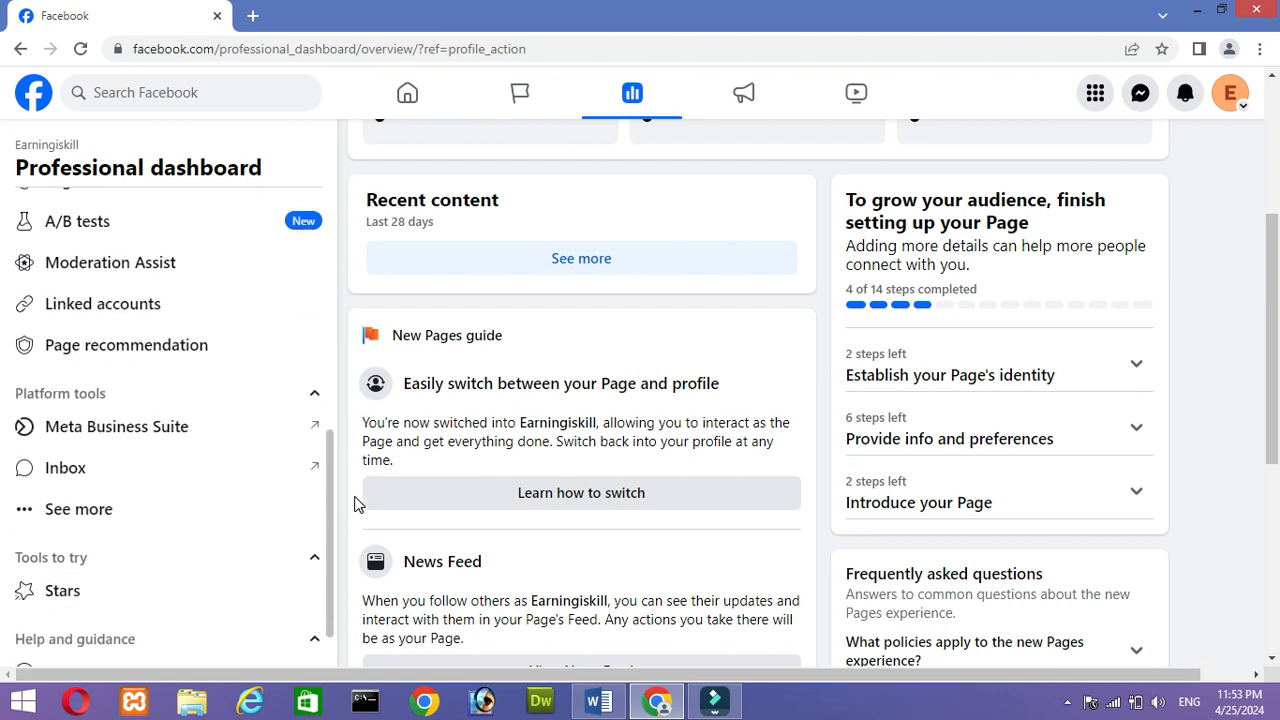
{"action": "left_click", "coordinate": [152, 329]}
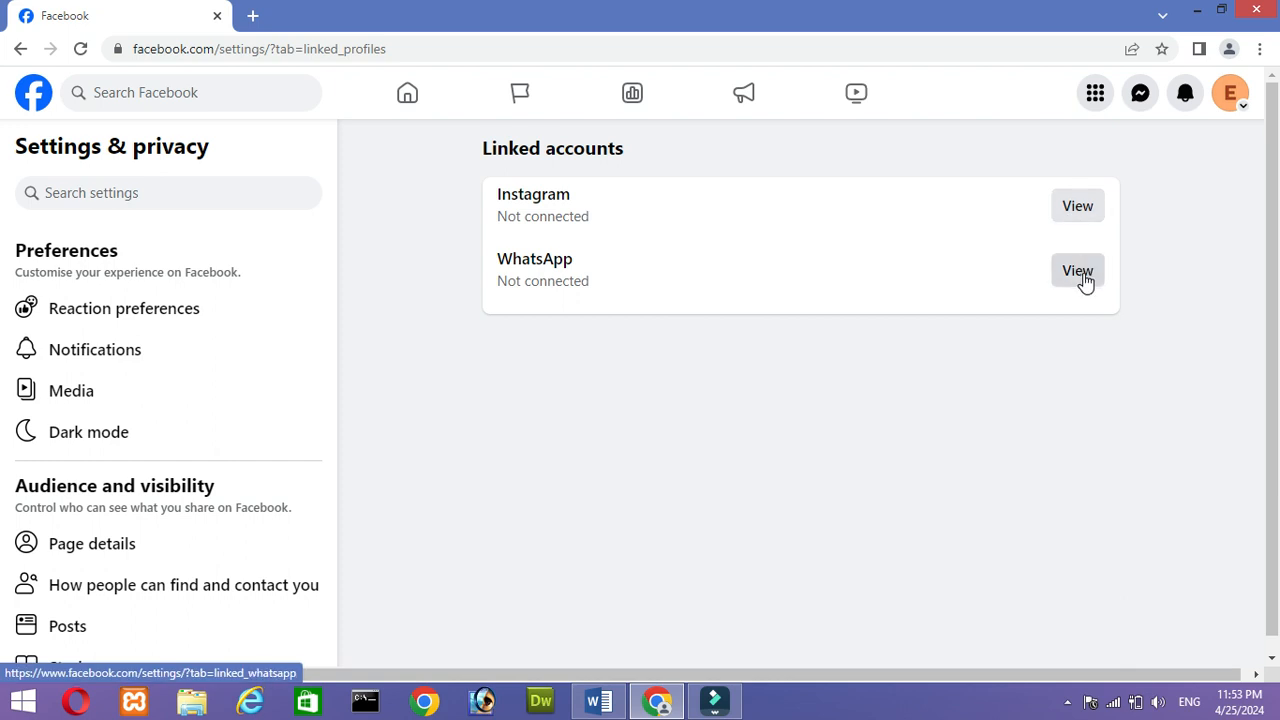
{"action": "left_click", "coordinate": [21, 49]}
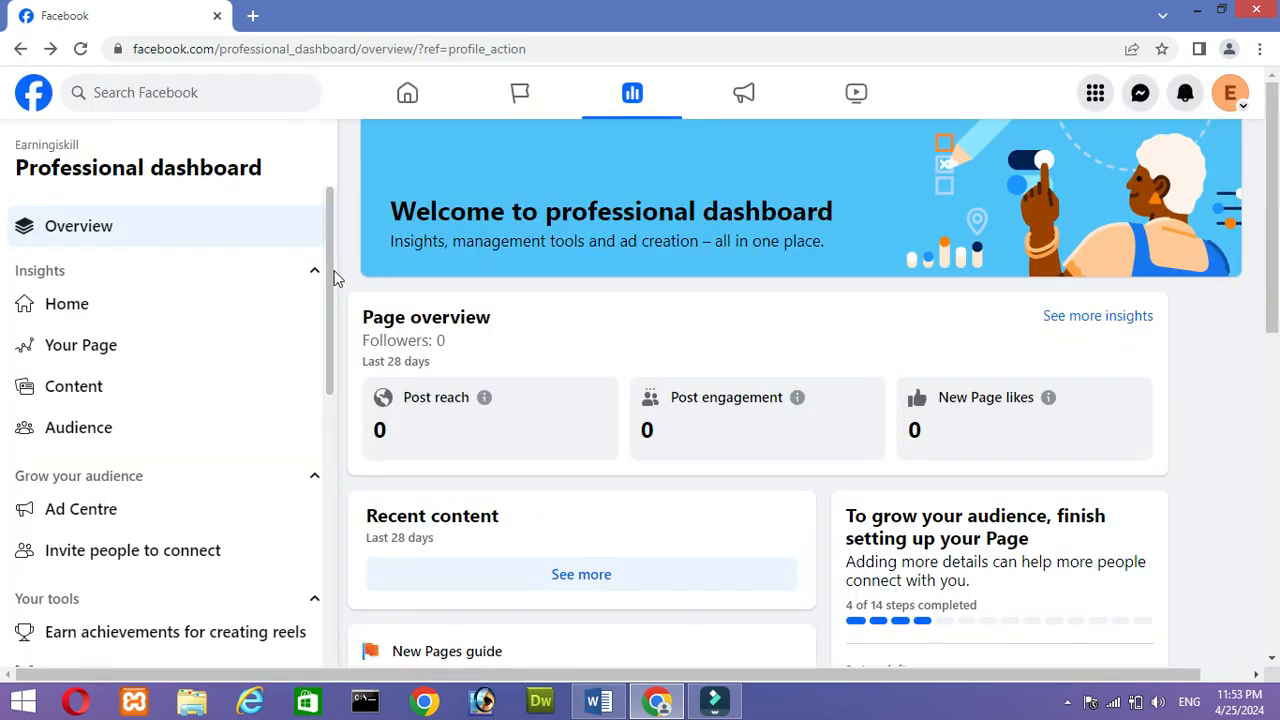
- Look through the dashboard's audience growth, Page tools, platform tools, and help and guidance entries
{"action": "scroll", "coordinate": [331, 270], "scroll_direction": "down", "scroll_amount": 1}
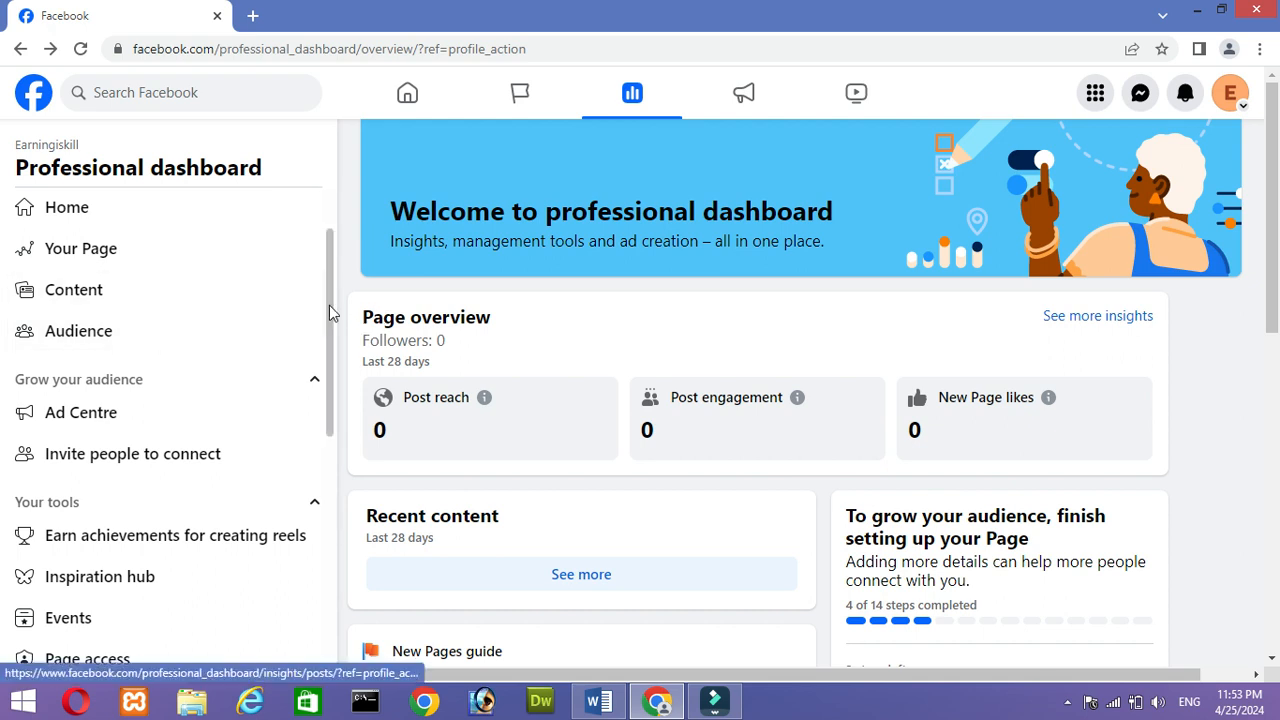
{"action": "left_click_drag", "start_coordinate": [329, 306], "coordinate": [338, 375]}
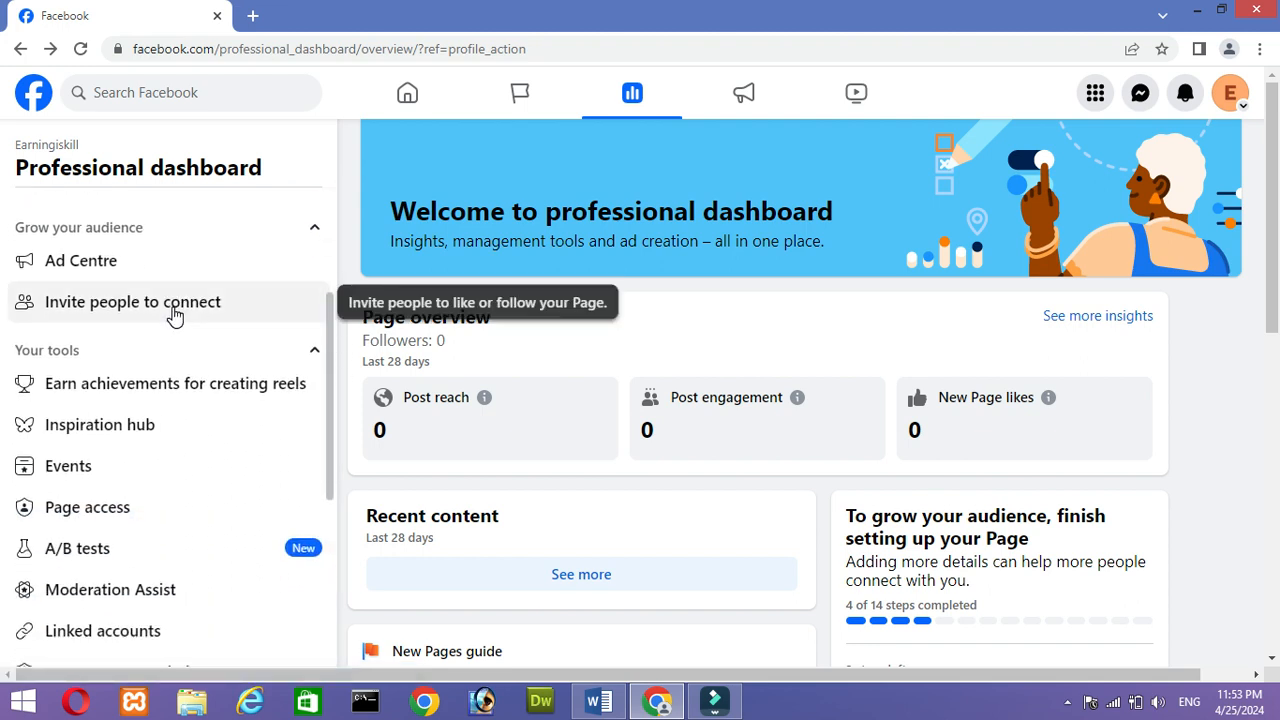
{"action": "left_click_drag", "start_coordinate": [330, 368], "coordinate": [346, 434]}
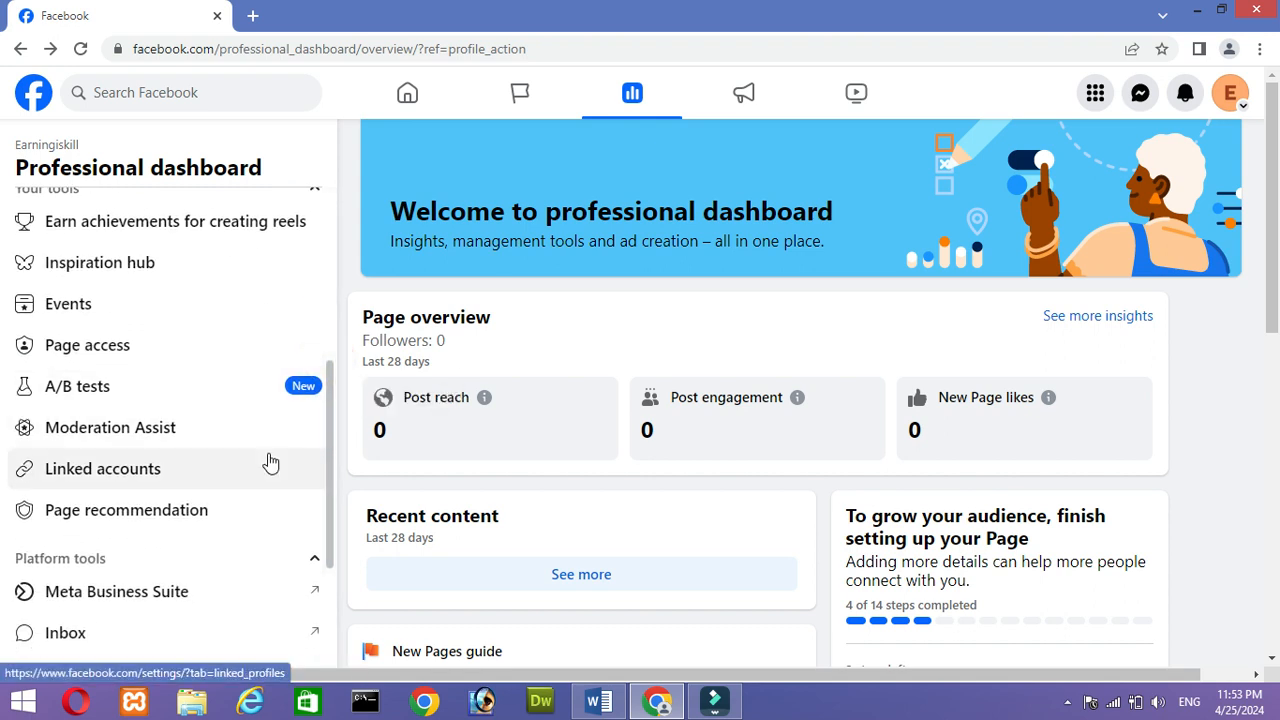
{"action": "left_click_drag", "start_coordinate": [329, 458], "coordinate": [365, 610]}
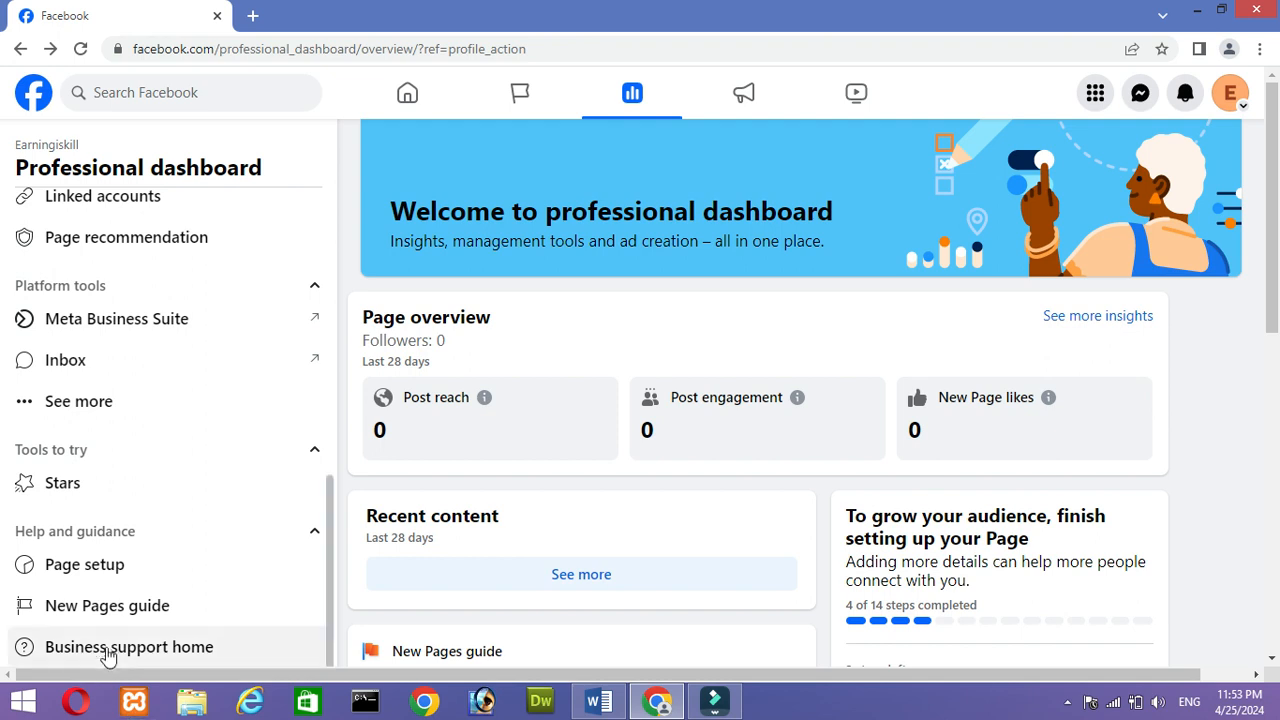
- Read through the New Pages guide and return to the professional dashboard
{"action": "left_click", "coordinate": [110, 610]}
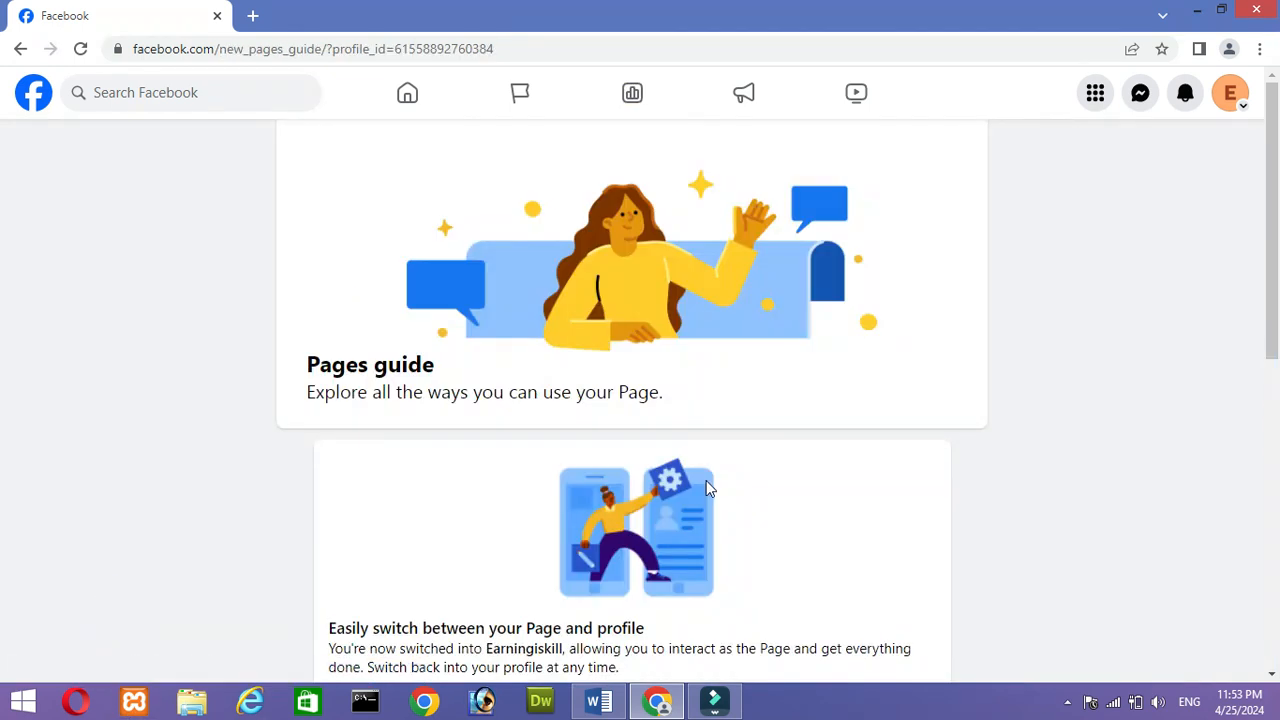
{"action": "left_click_drag", "start_coordinate": [1272, 277], "coordinate": [1277, 667]}
{"action": "scroll", "coordinate": [3, 640], "scroll_direction": "up", "scroll_amount": 7}
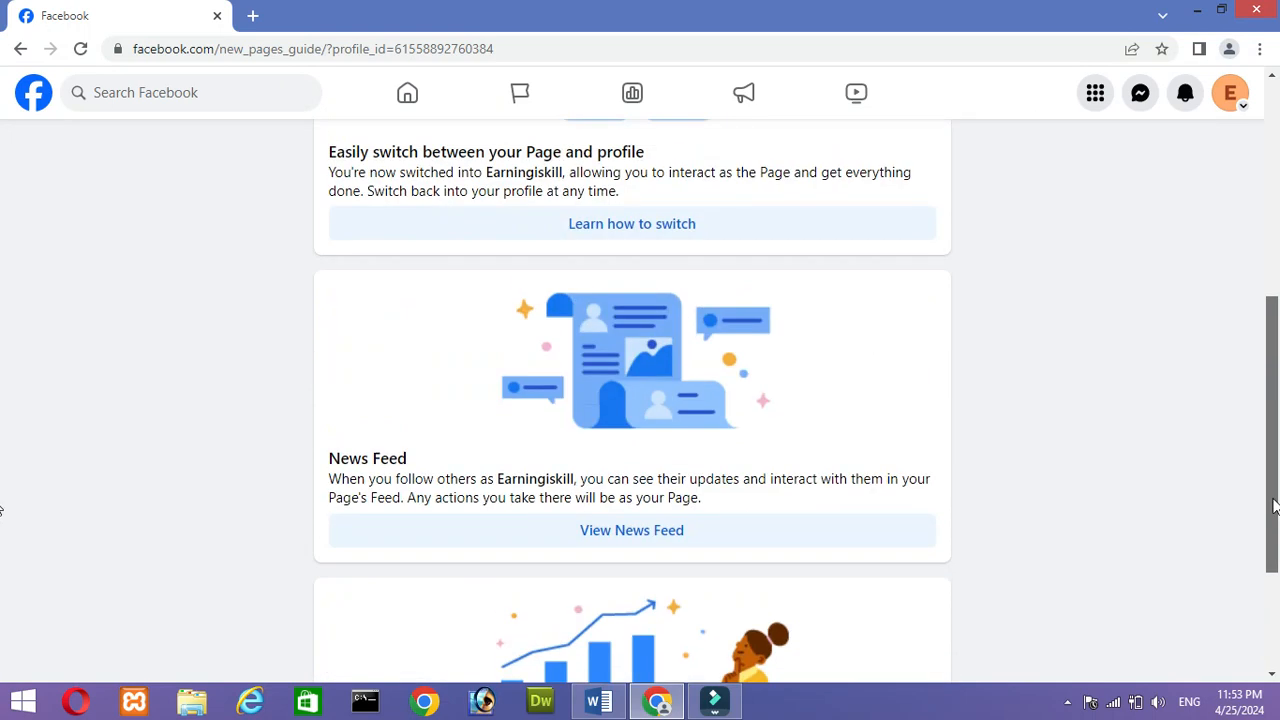
{"action": "left_click_drag", "start_coordinate": [1242, 291], "coordinate": [1240, 262]}
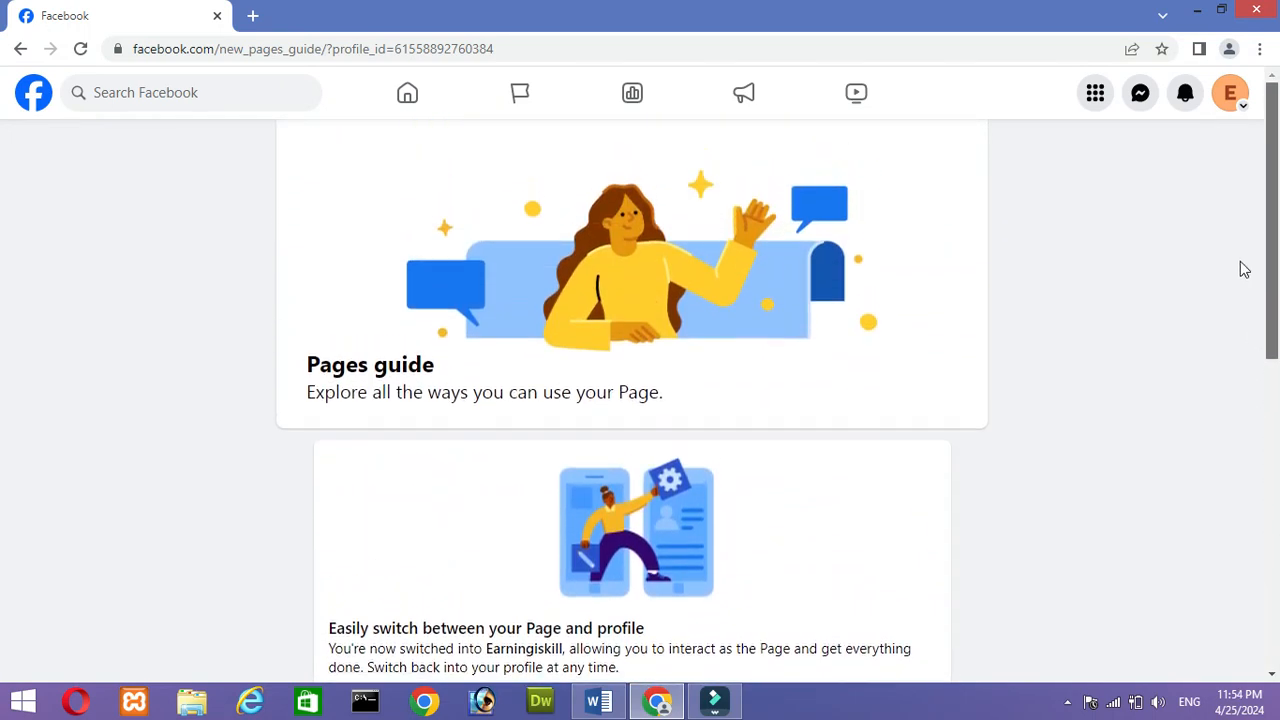
{"action": "left_click", "coordinate": [21, 49]}
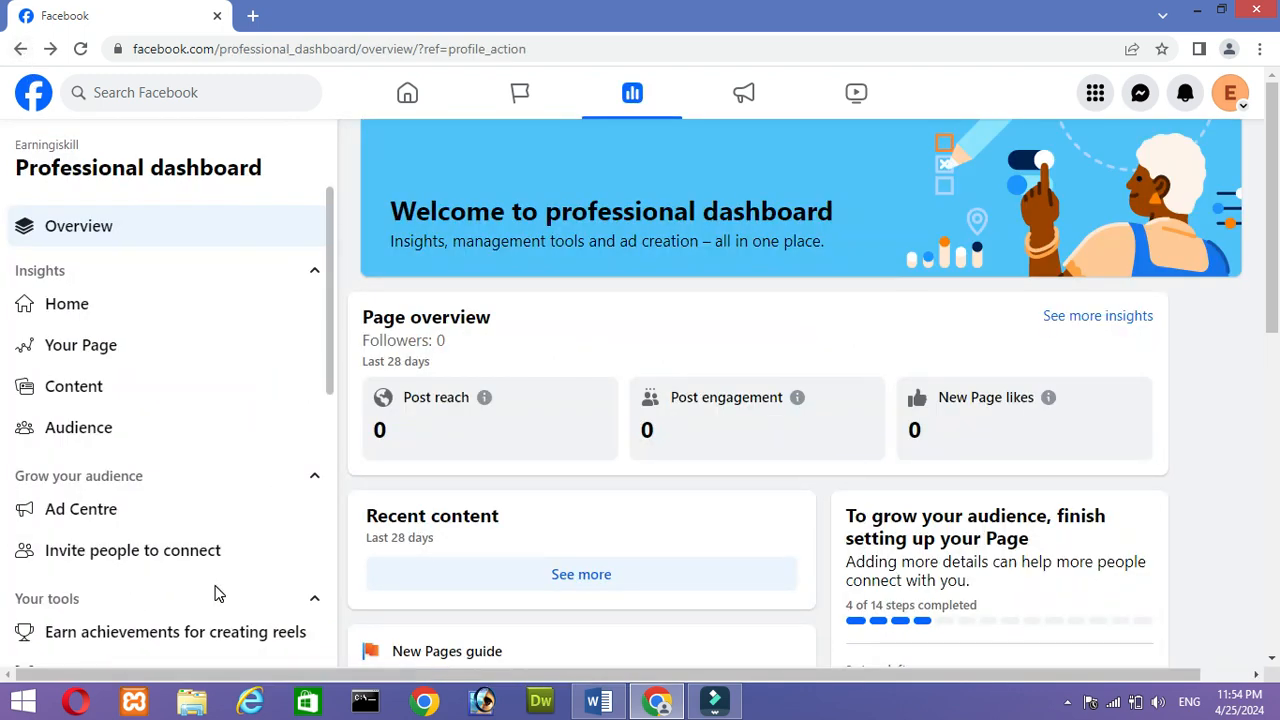
- Review the professional dashboard's list of tools once more, and return to the Page's Albums view
{"action": "left_click_drag", "start_coordinate": [328, 363], "coordinate": [368, 578]}
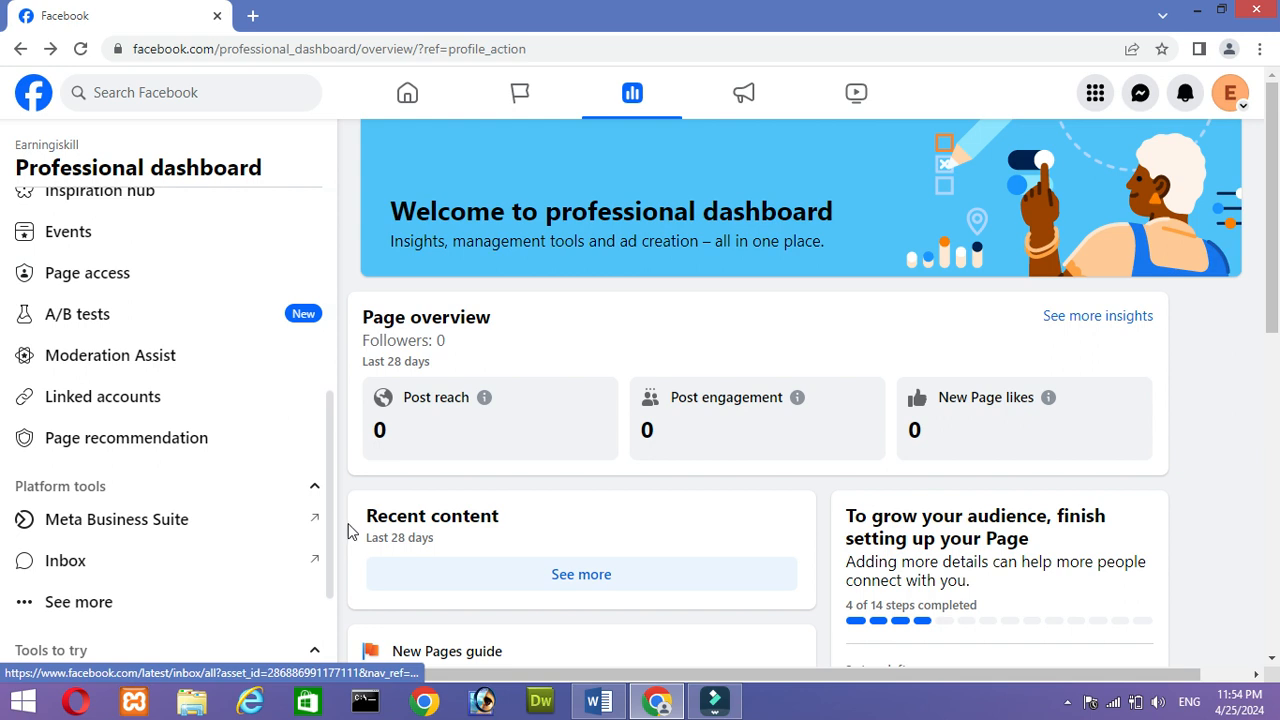
{"action": "scroll", "coordinate": [300, 470], "scroll_direction": "up", "scroll_amount": 5}
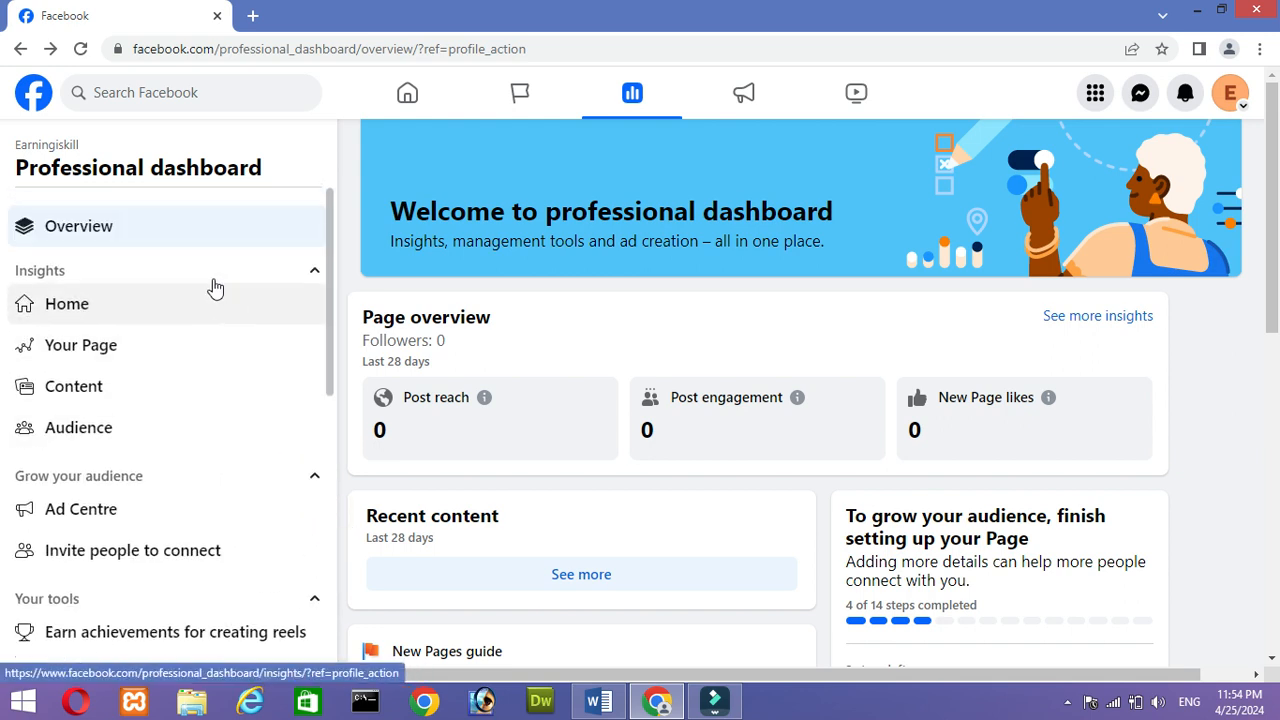
{"action": "left_click", "coordinate": [21, 49]}
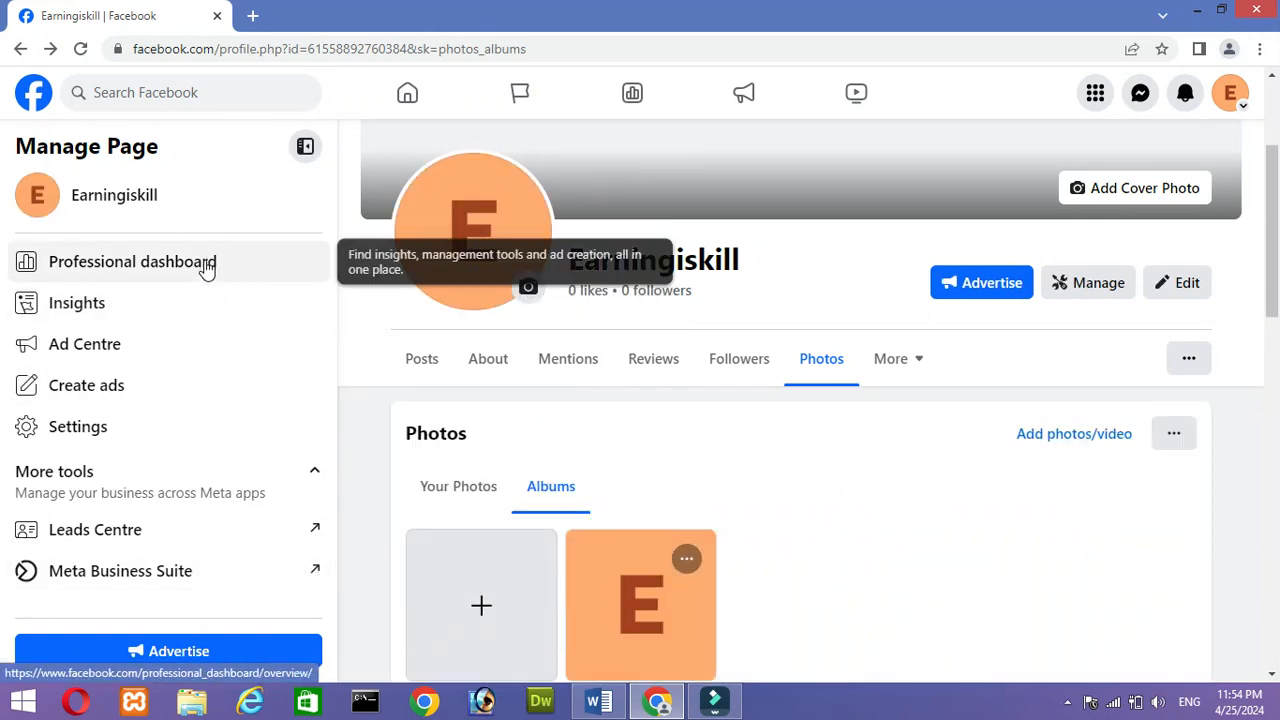
- Open Meta Business Suite for the Page, look over its home view, and check the list of available business assets
{"action": "left_click", "coordinate": [318, 584]}
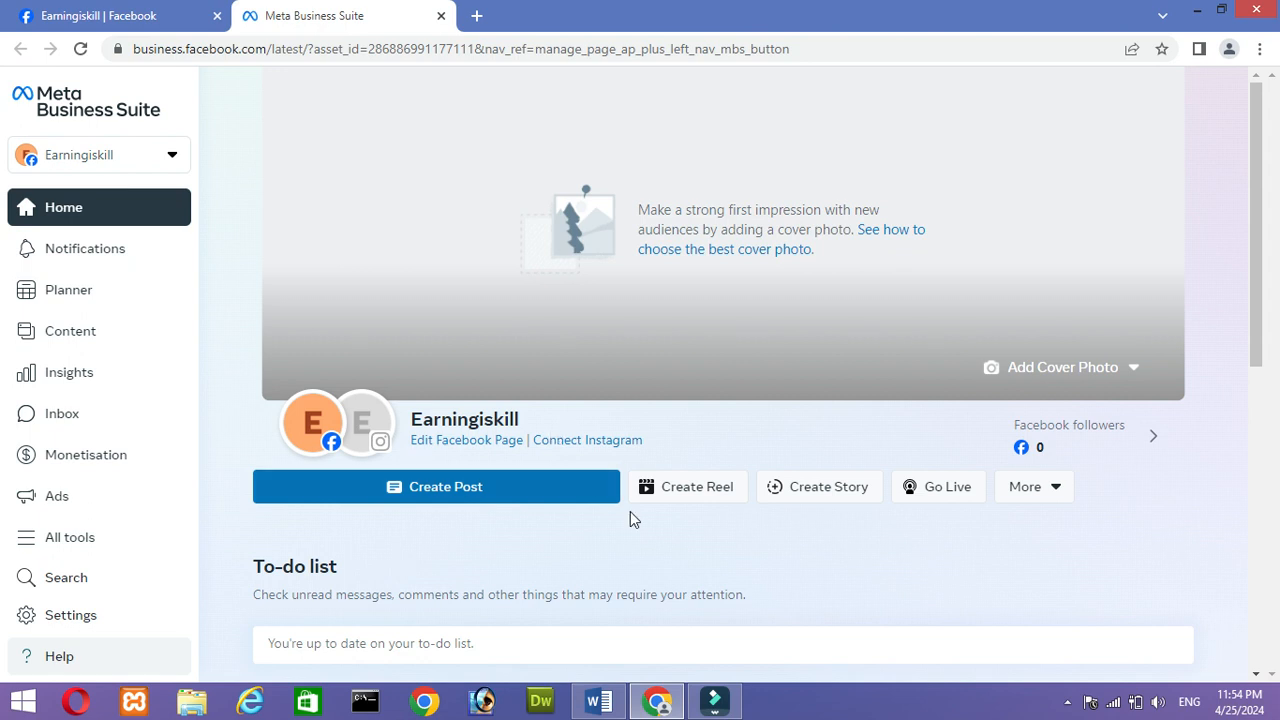
{"action": "left_click_drag", "start_coordinate": [1255, 206], "coordinate": [1255, 240]}
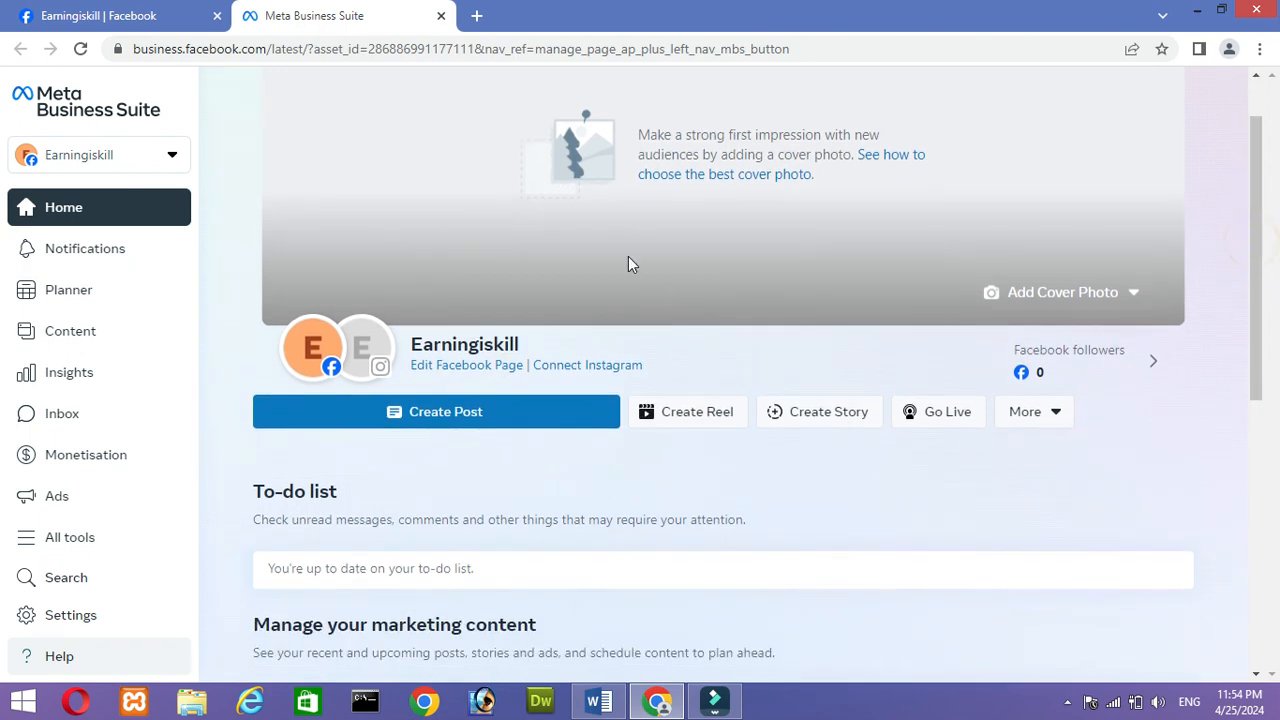
{"action": "left_click", "coordinate": [172, 157]}
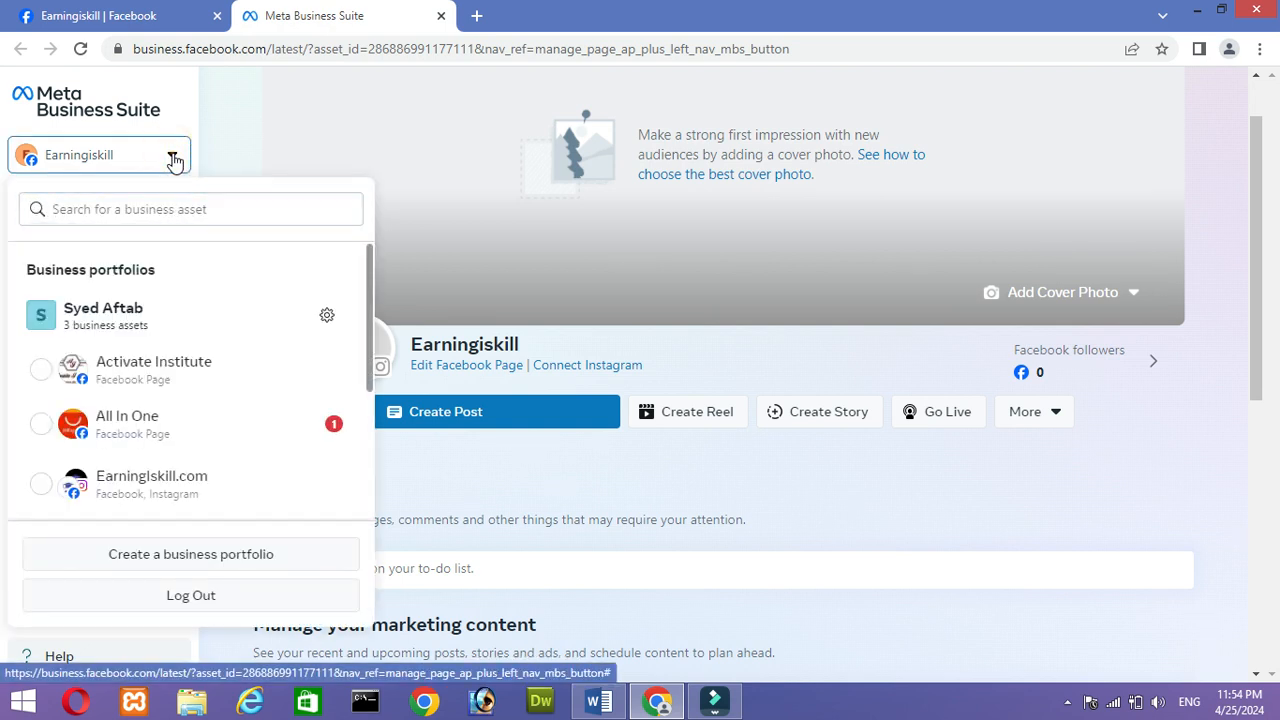
{"action": "left_click", "coordinate": [173, 158]}
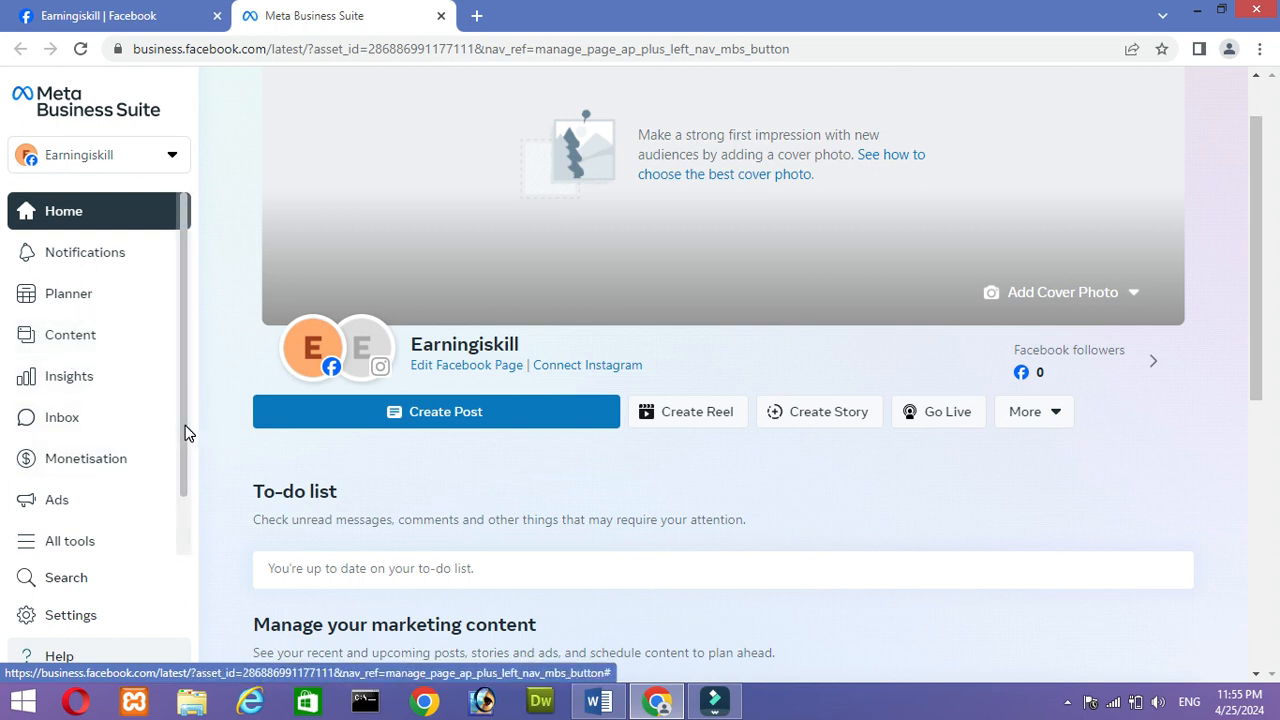
- Look through the home view's to-do list and marketing content sections
{"action": "left_click", "coordinate": [1257, 308]}
{"action": "scroll", "coordinate": [1277, 468], "scroll_direction": "down", "scroll_amount": 2}
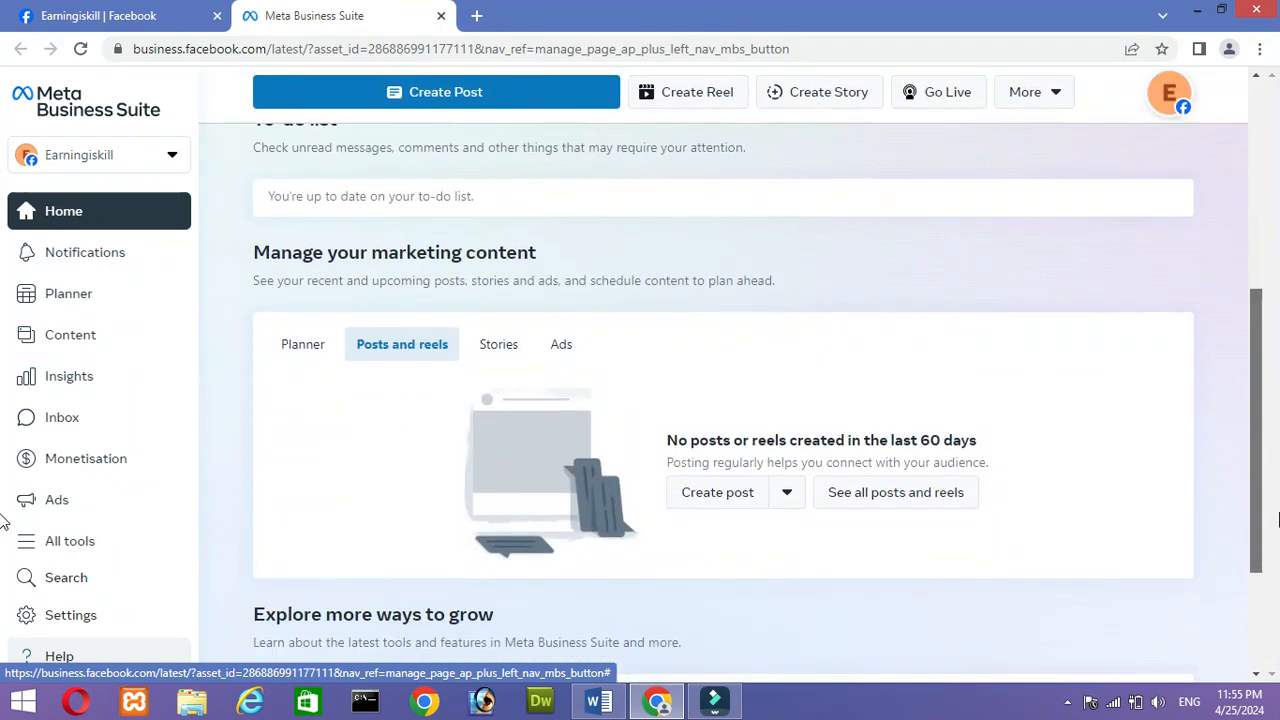
{"action": "scroll", "coordinate": [1277, 430], "scroll_direction": "up", "scroll_amount": 5}
{"action": "scroll", "coordinate": [1277, 400], "scroll_direction": "down", "scroll_amount": 1}
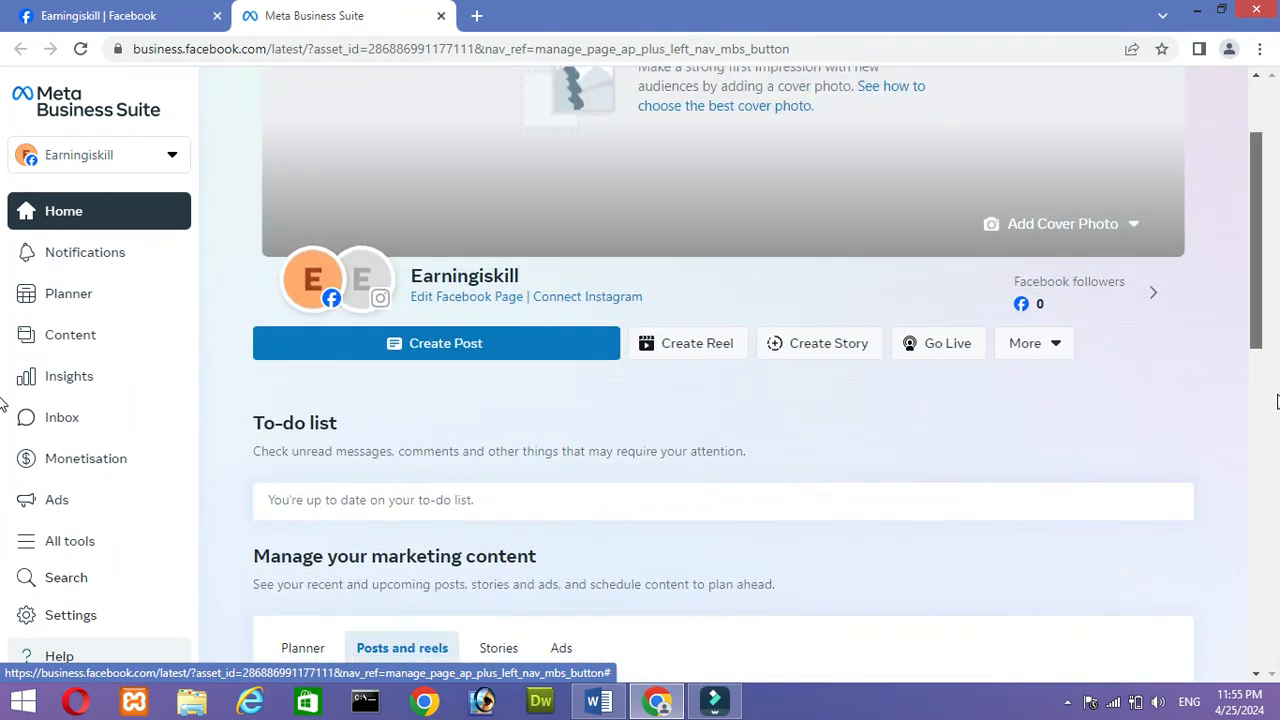
- Open the composer for a new Page post and dismiss the scheduling tip
{"action": "left_click", "coordinate": [462, 345]}
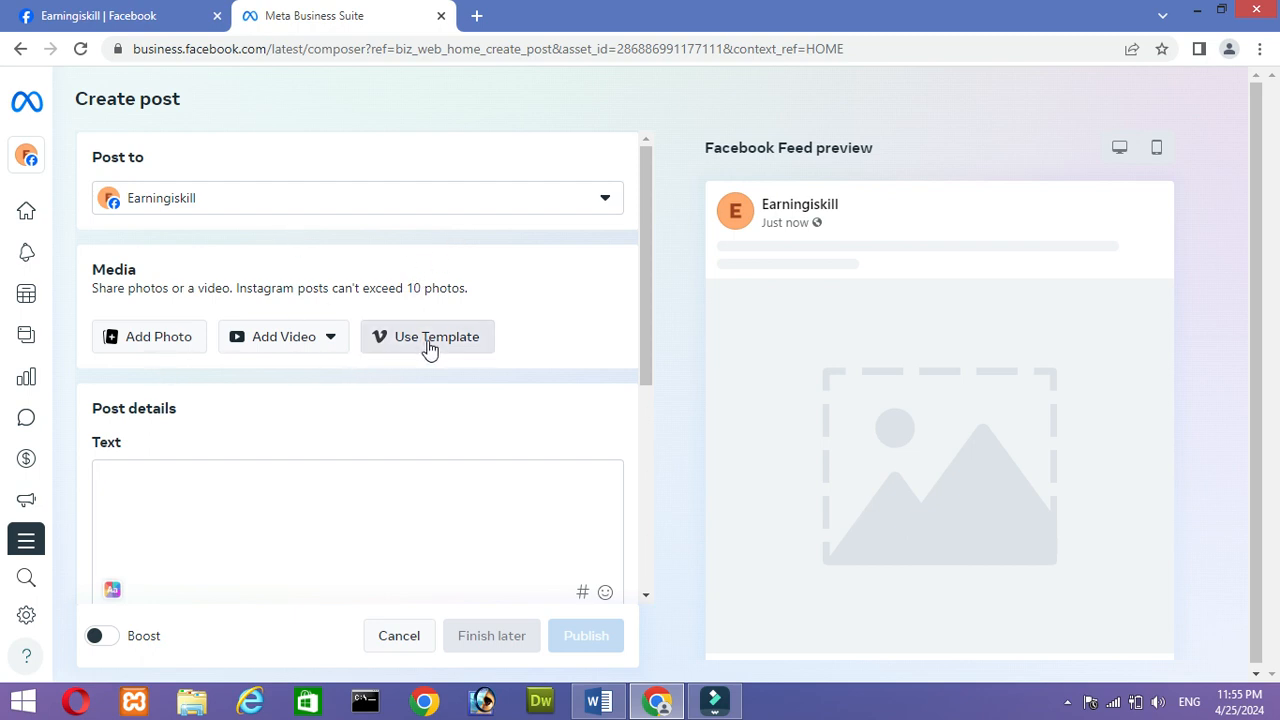
{"action": "left_click_drag", "start_coordinate": [651, 318], "coordinate": [649, 449]}
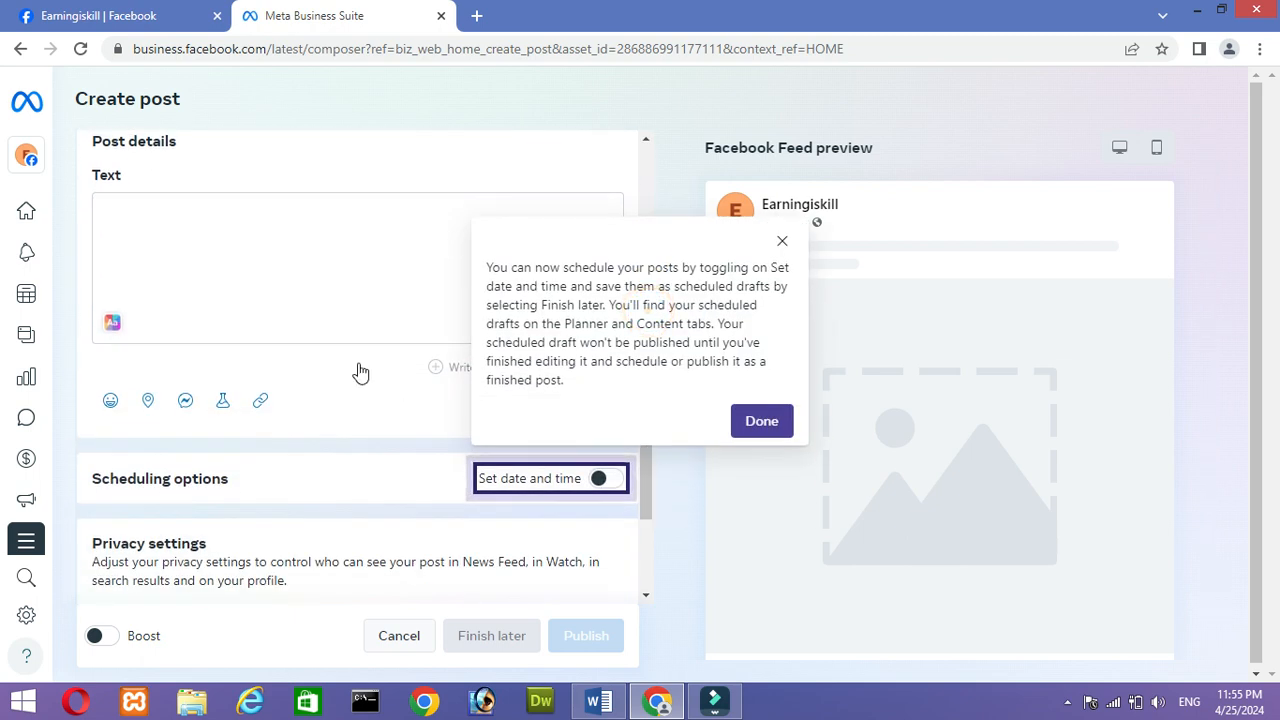
{"action": "left_click", "coordinate": [764, 432]}
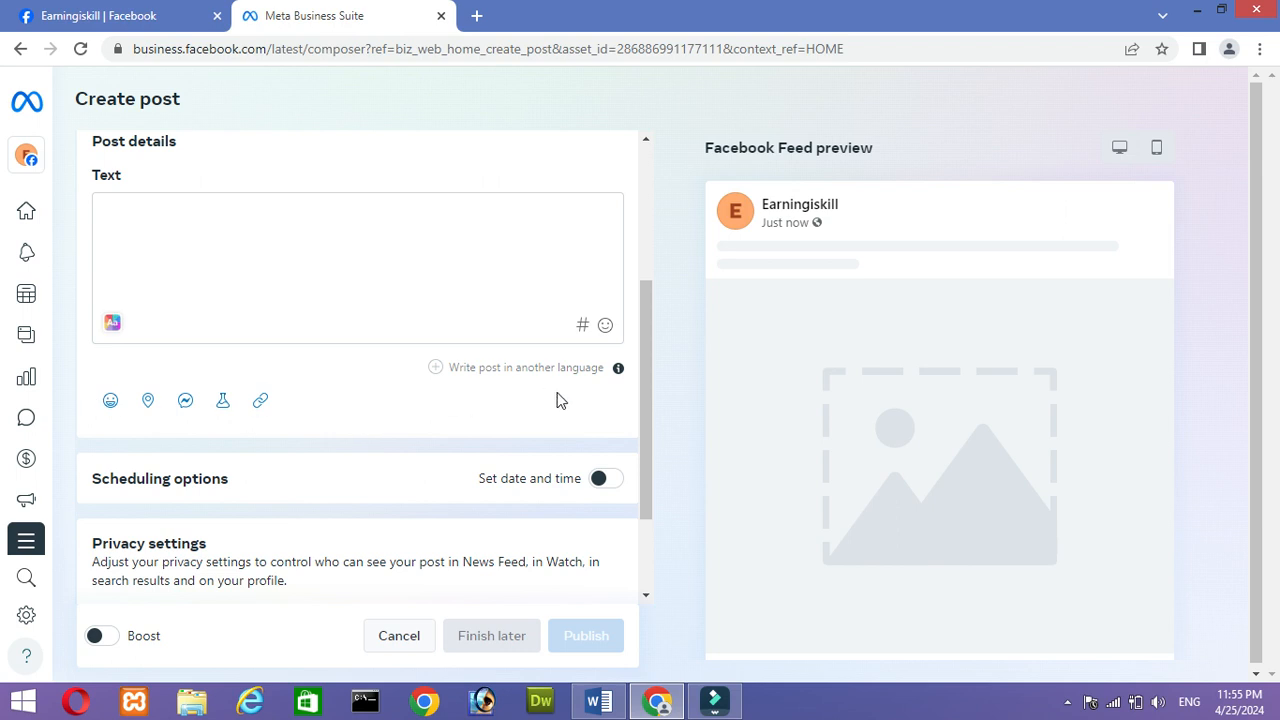
- Examine the post composer's multiple-language, scheduling and privacy options, and return to the home view
{"action": "left_click", "coordinate": [618, 369]}
{"action": "scroll", "coordinate": [649, 400], "scroll_direction": "down", "scroll_amount": 1}
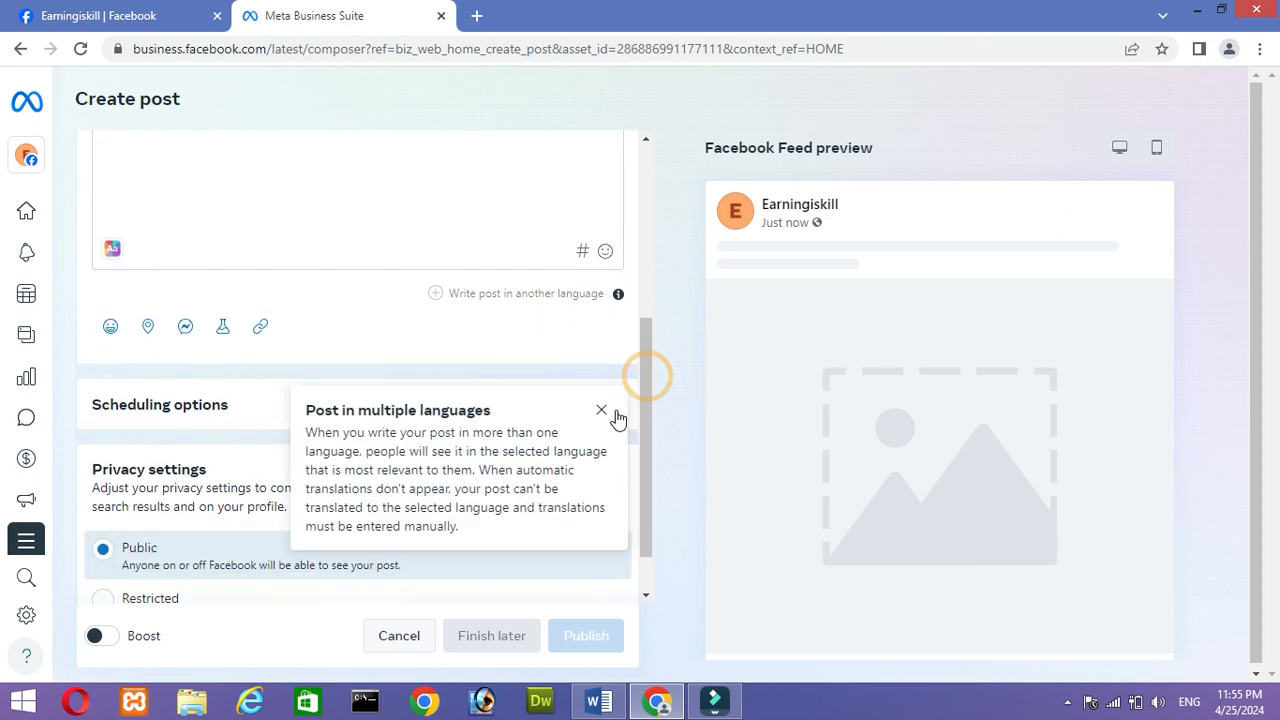
{"action": "left_click", "coordinate": [601, 413]}
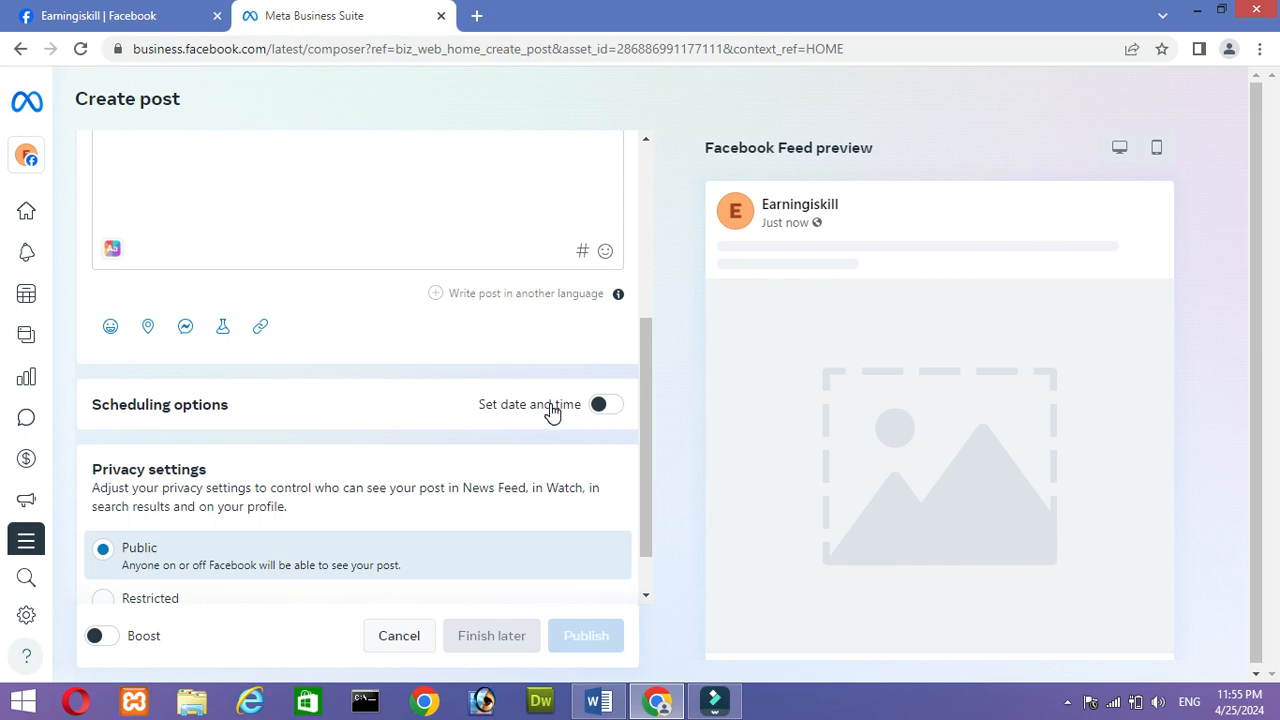
{"action": "left_click_drag", "start_coordinate": [642, 405], "coordinate": [648, 510]}
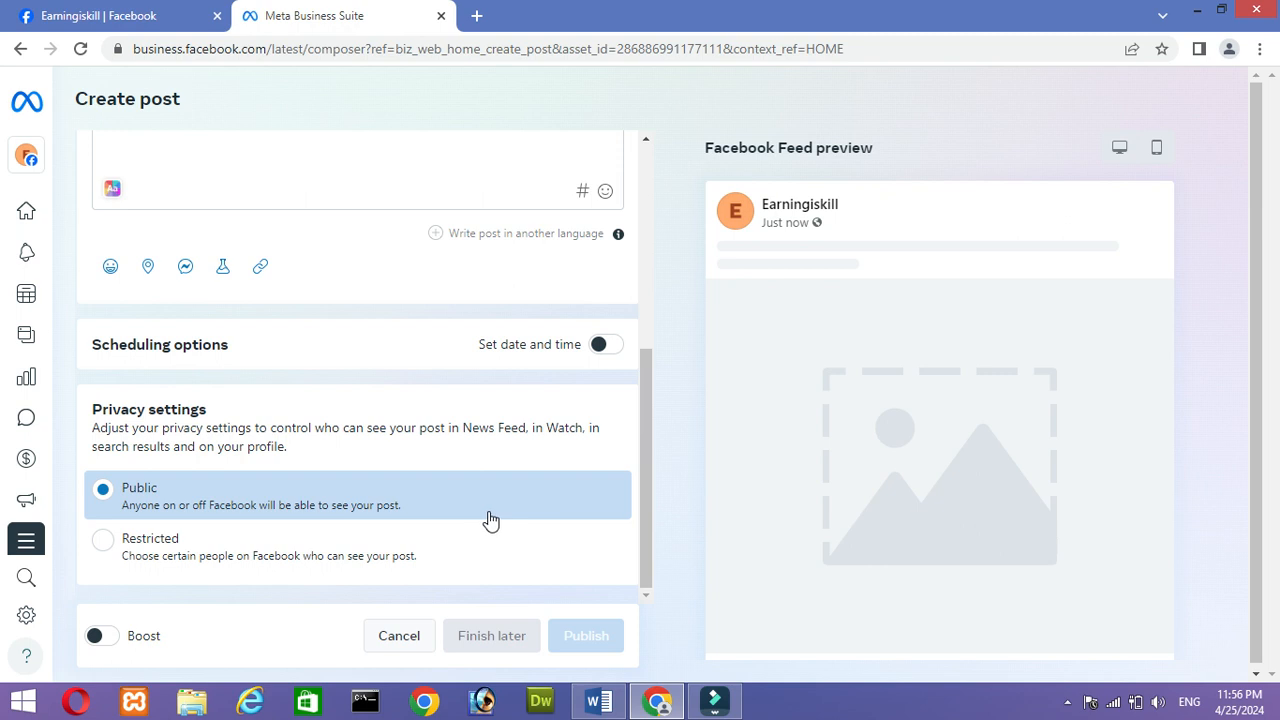
{"action": "left_click_drag", "start_coordinate": [643, 487], "coordinate": [629, 182]}
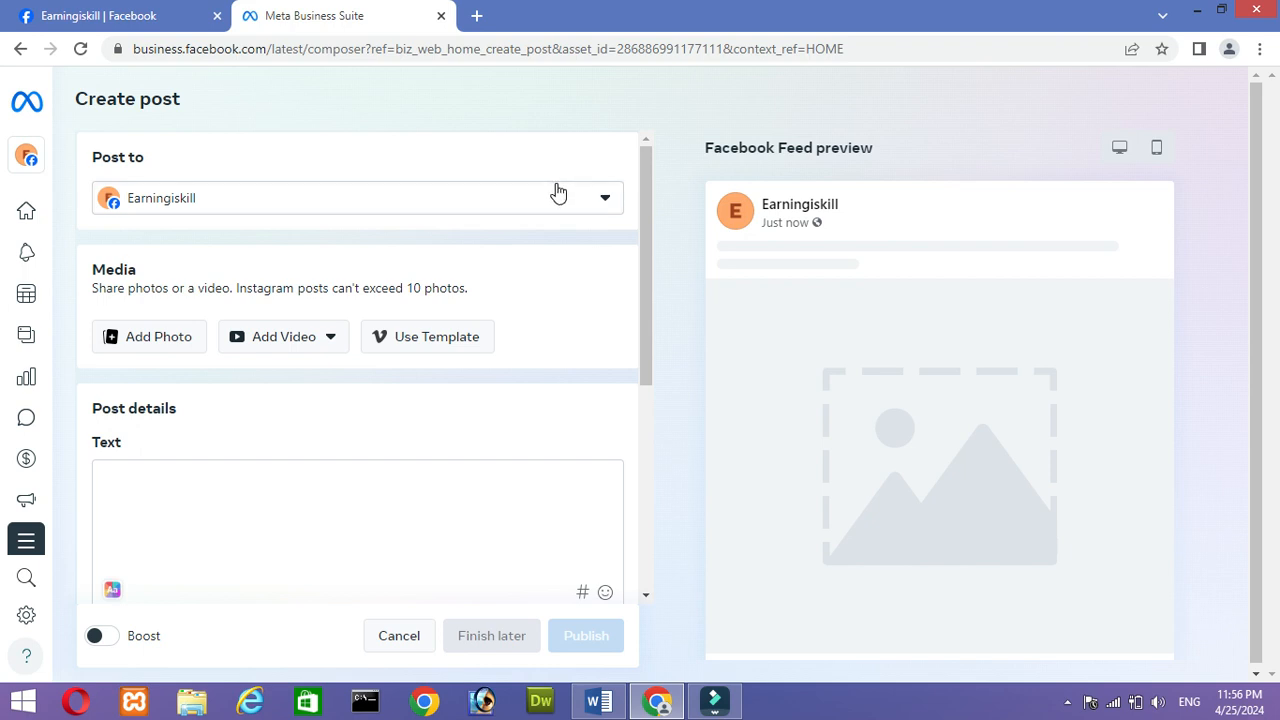
{"action": "left_click", "coordinate": [20, 49]}
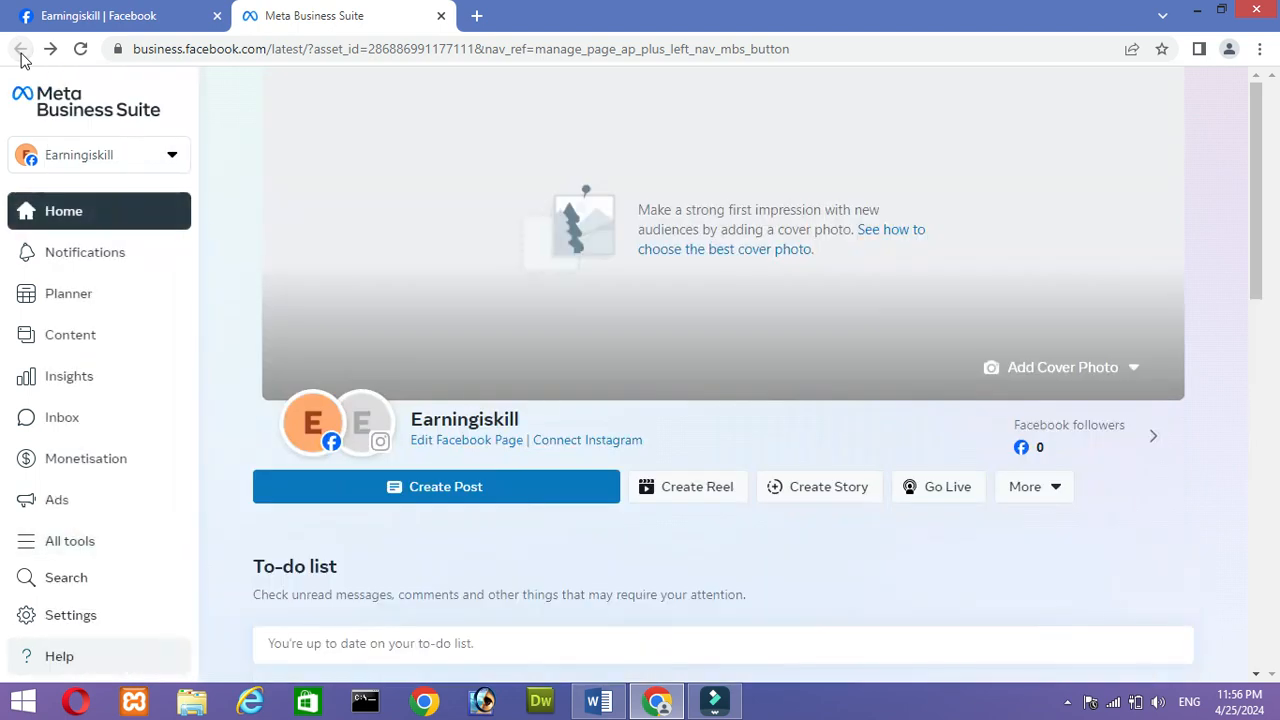
- Start a new reel for the Page and add the photo EarningIskill (2) from the Downloads folder
{"action": "left_click", "coordinate": [714, 501]}
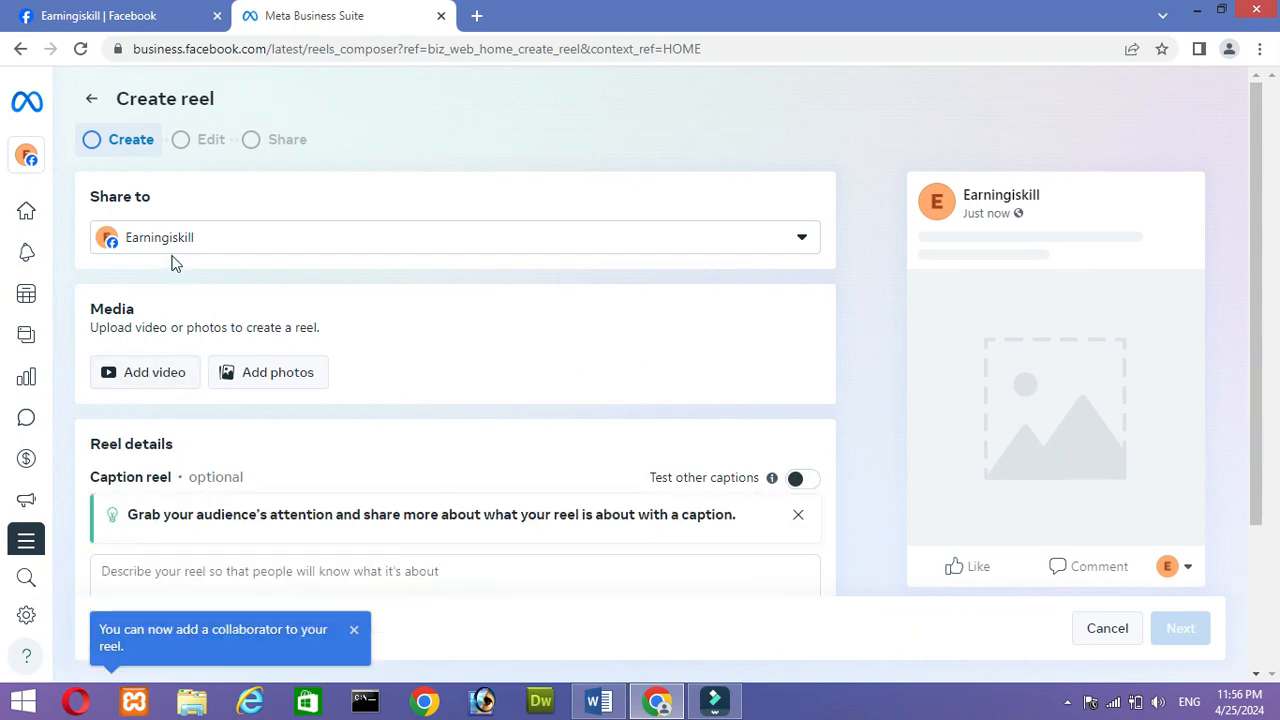
{"action": "left_click", "coordinate": [145, 383]}
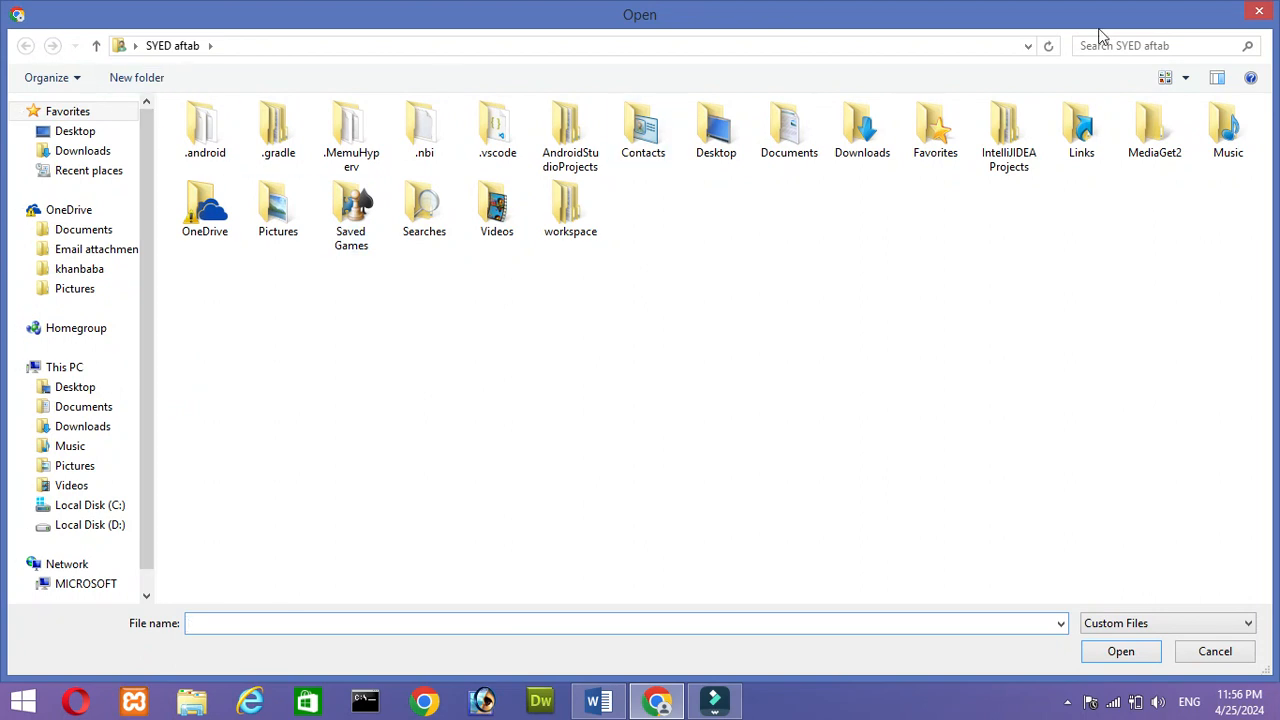
{"action": "left_click", "coordinate": [1256, 10]}
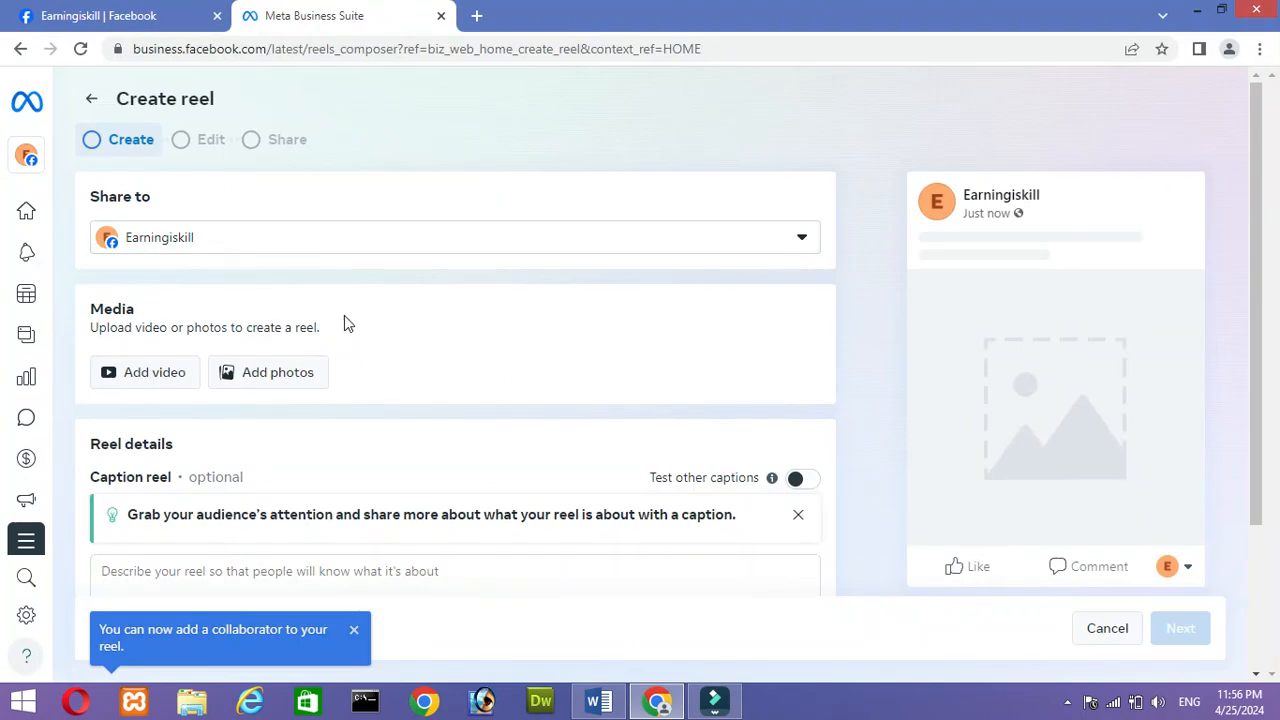
{"action": "left_click", "coordinate": [280, 375]}
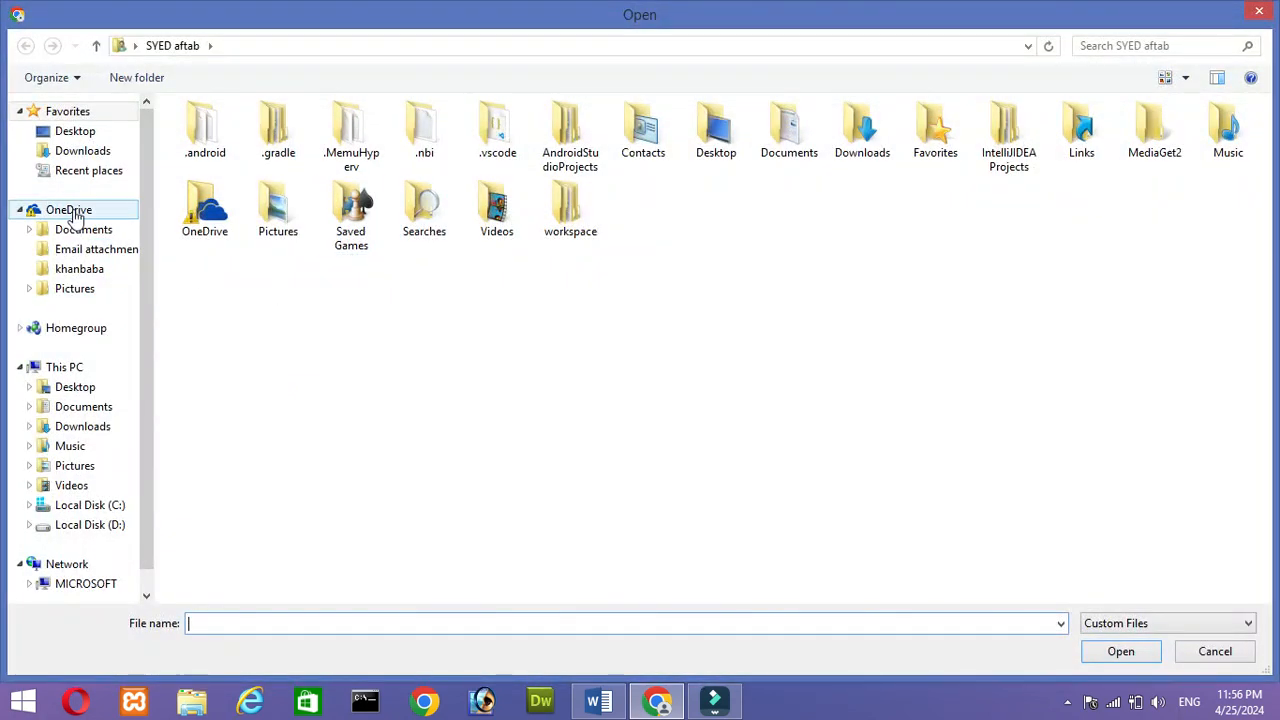
{"action": "left_click", "coordinate": [85, 158]}
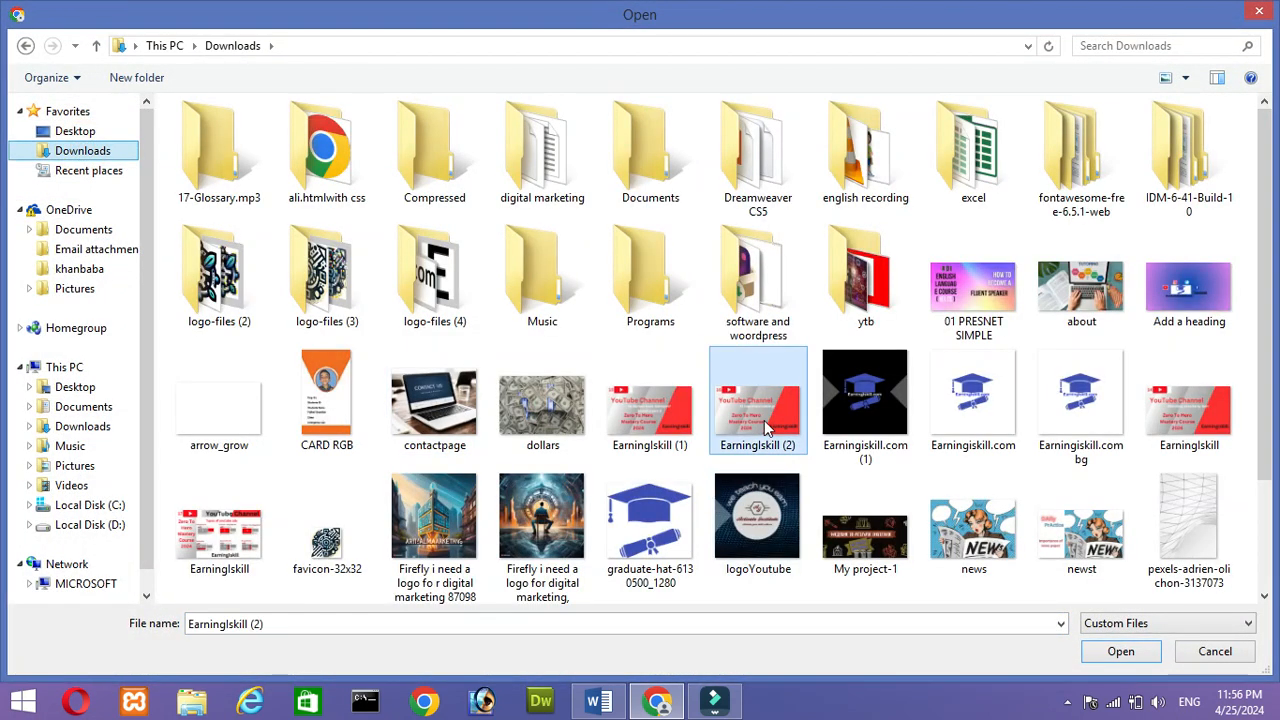
{"action": "double_click", "coordinate": [764, 420]}
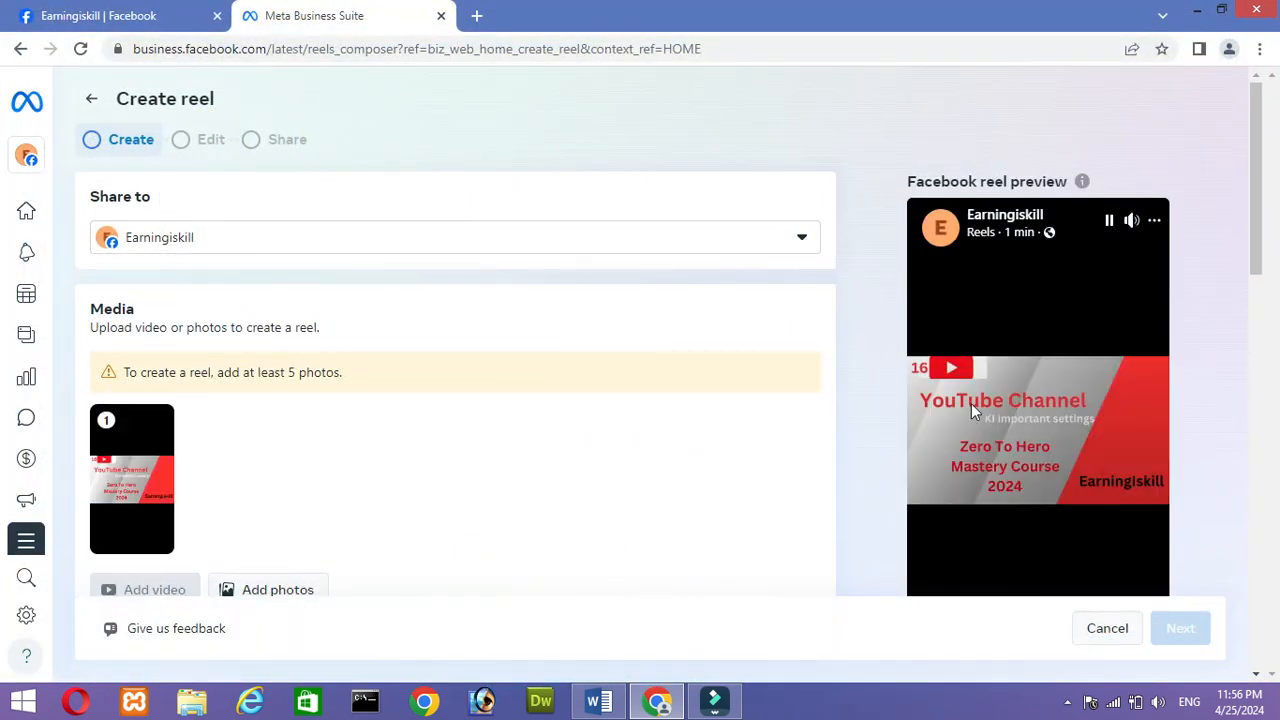
- Add four more photos to the reel: EarningIskill (1), dollars, contactpage and Earningiskill.com (1)
{"action": "left_click_drag", "start_coordinate": [1250, 240], "coordinate": [1250, 290]}
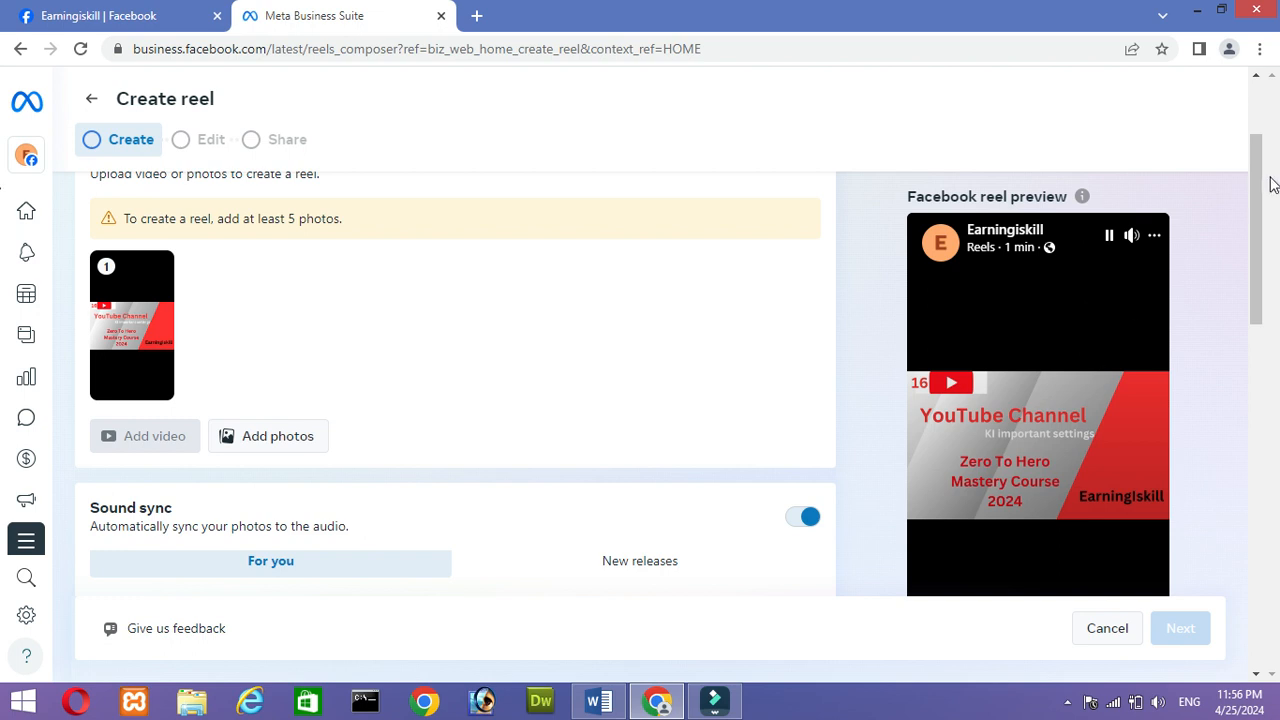
{"action": "left_click_drag", "start_coordinate": [1258, 209], "coordinate": [1273, 271]}
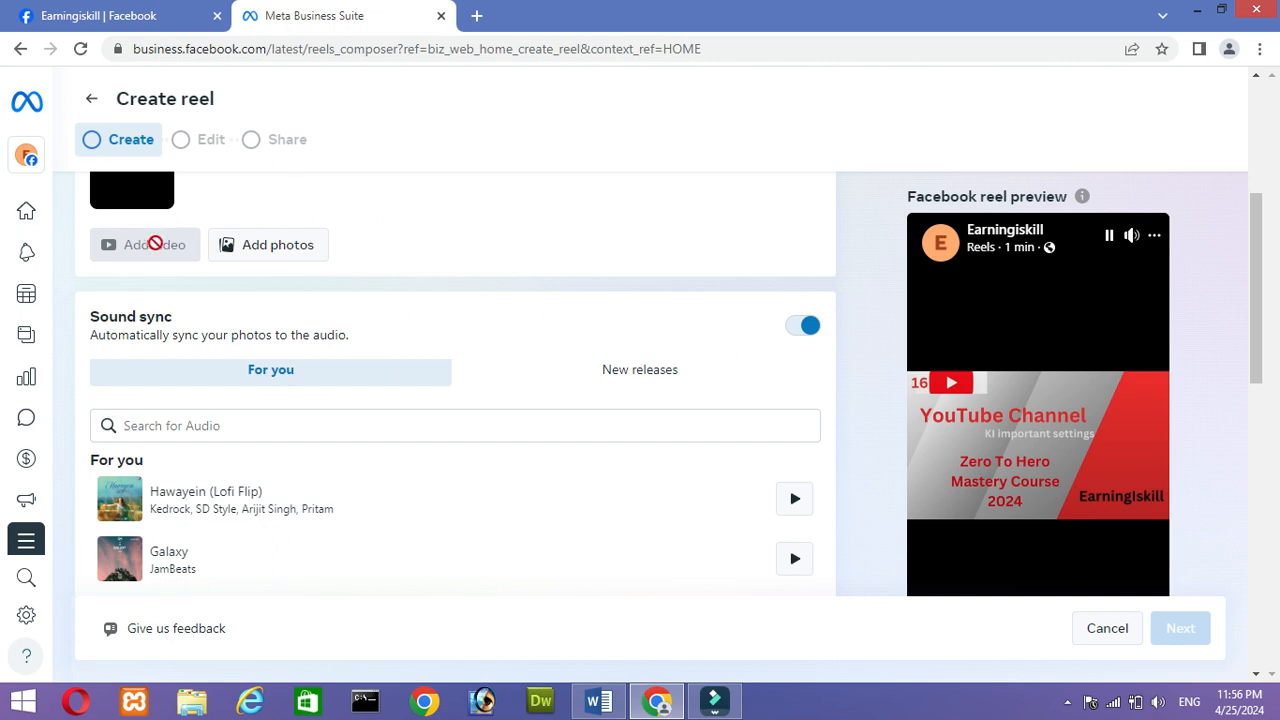
{"action": "left_click", "coordinate": [257, 244]}
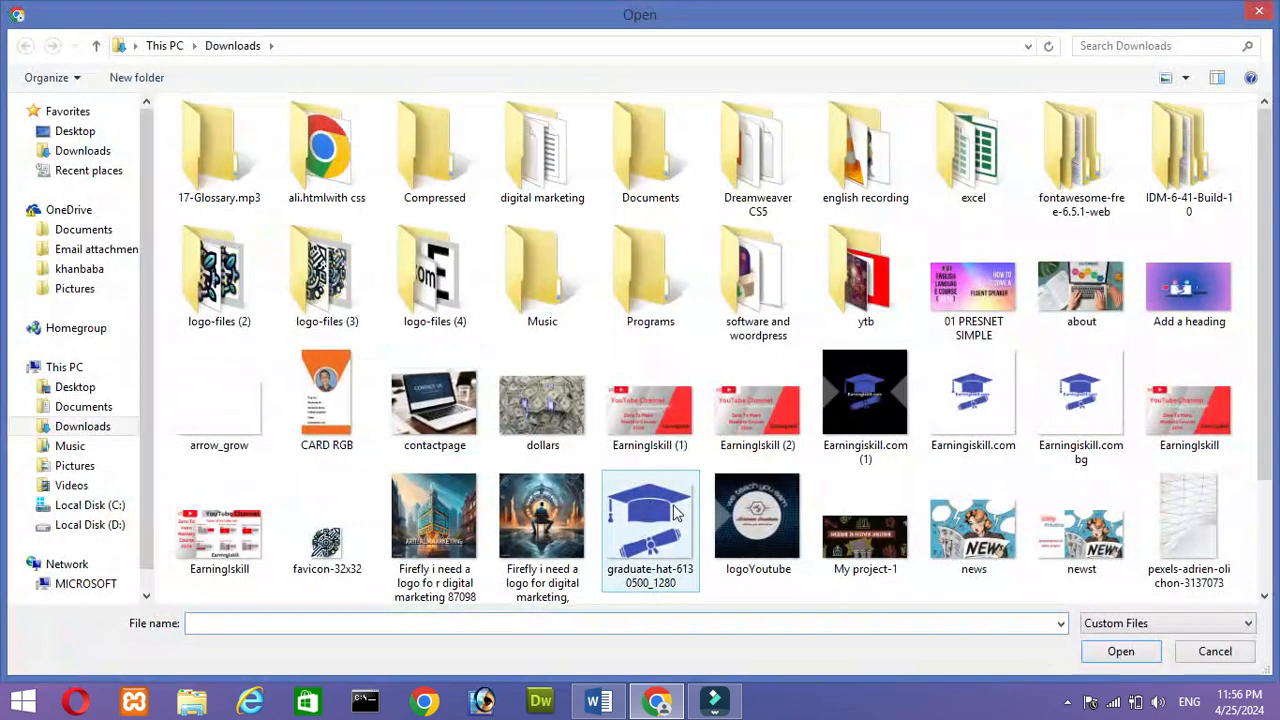
{"action": "left_click", "coordinate": [643, 420]}
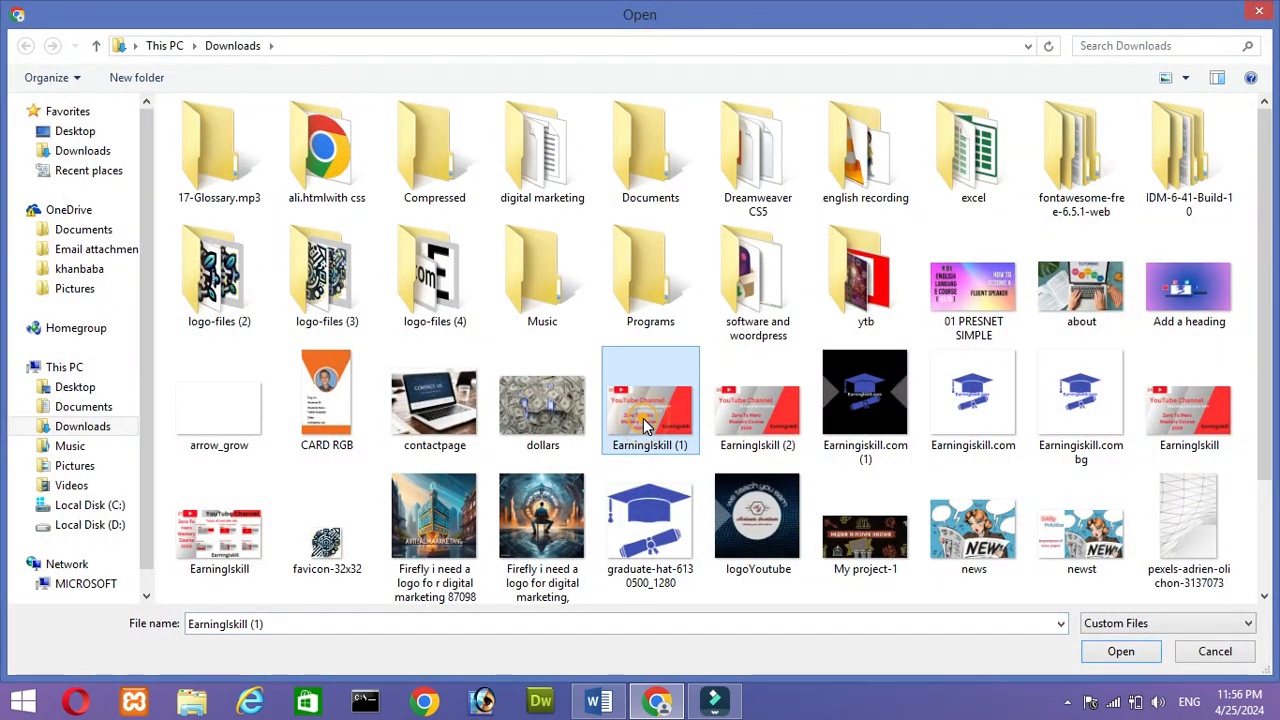
{"action": "left_click", "coordinate": [533, 413], "text": "ctrl"}
{"action": "left_click", "coordinate": [480, 411], "text": "ctrl"}
{"action": "left_click", "coordinate": [853, 419], "text": "ctrl"}
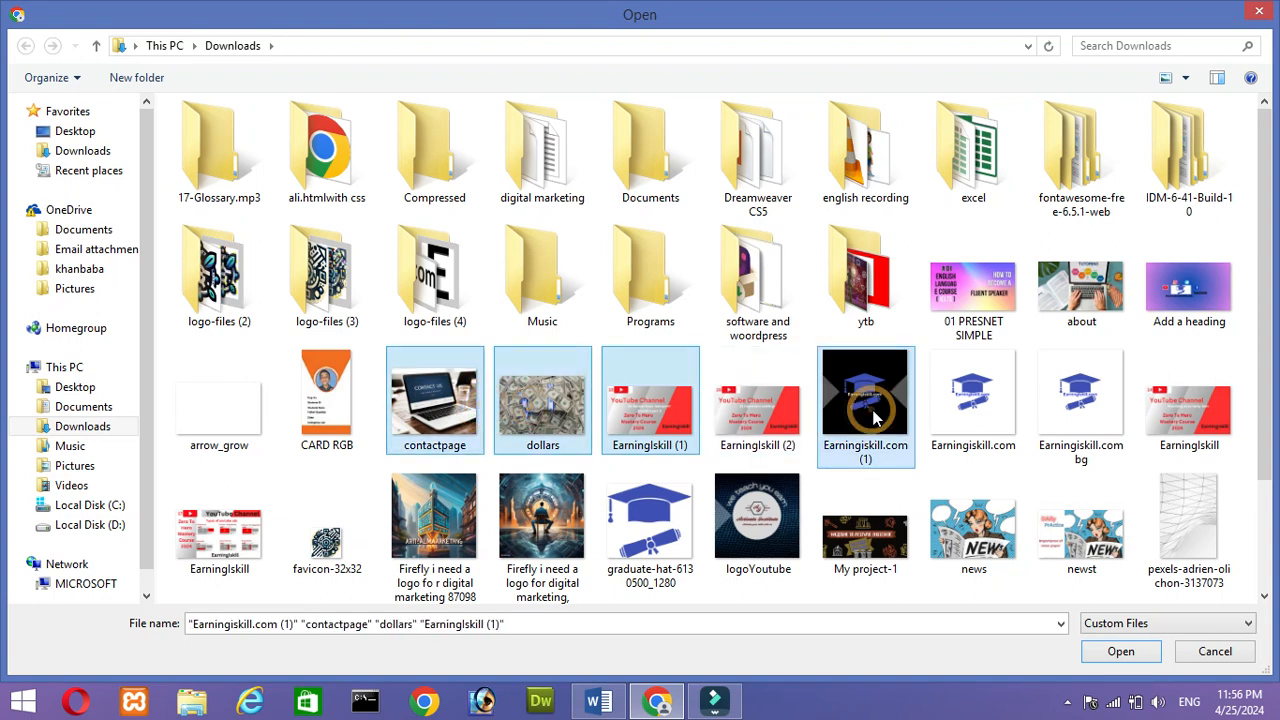
{"action": "left_click", "coordinate": [1121, 651]}
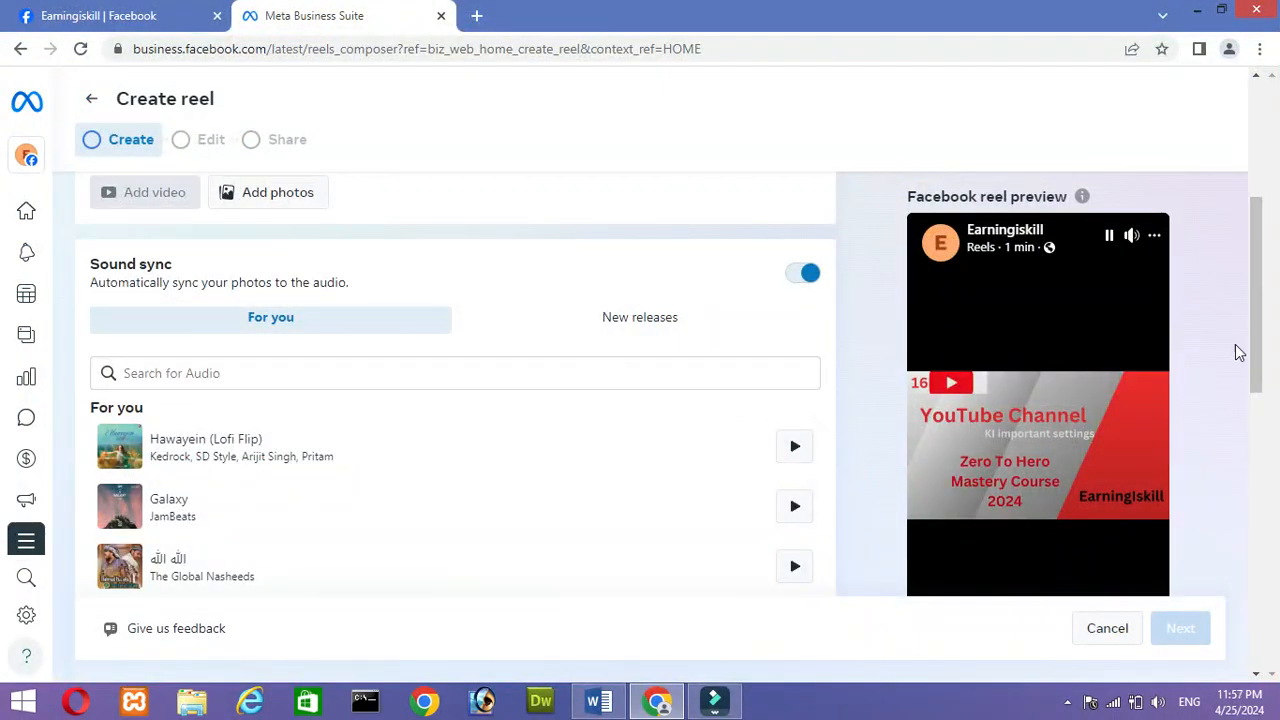
- Review the reel's photos, sound sync, thumbnail and collaborator options, and exit the reel without saving it
{"action": "left_click_drag", "start_coordinate": [1249, 346], "coordinate": [1208, 256]}
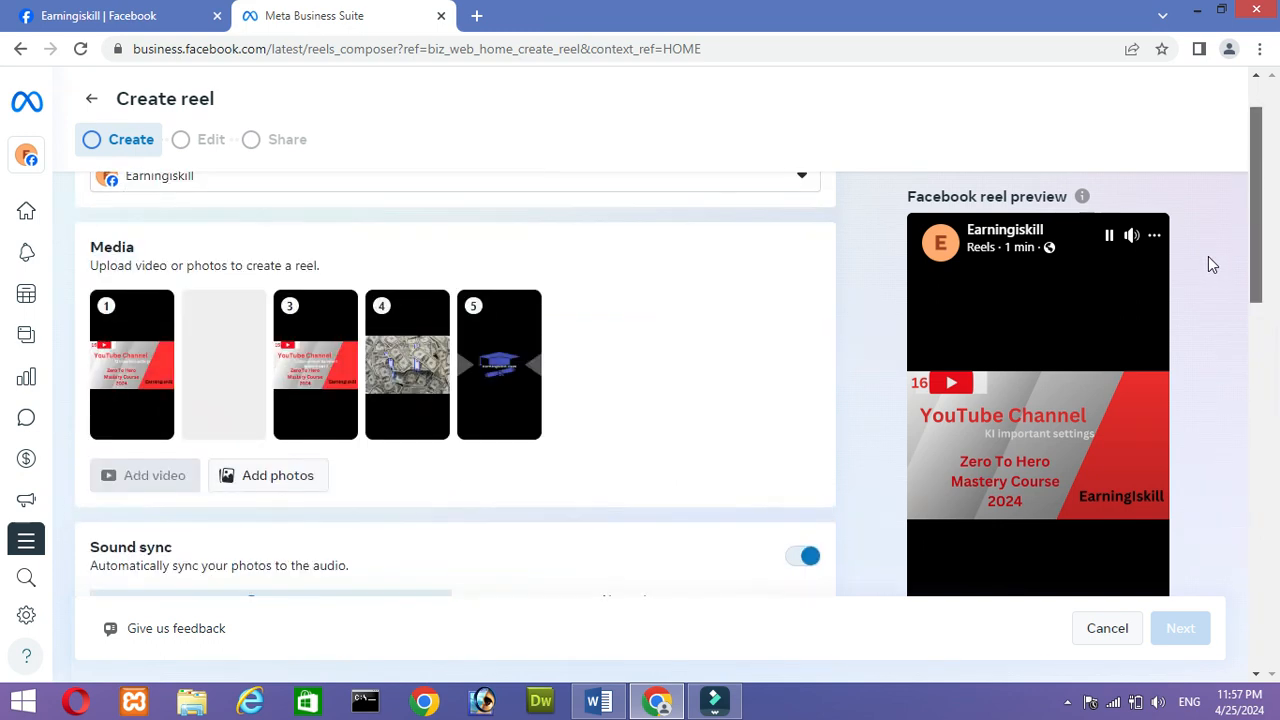
{"action": "scroll", "coordinate": [1208, 256], "scroll_direction": "down", "scroll_amount": 3}
{"action": "mouse_move", "coordinate": [1244, 364]}
{"action": "left_mouse_down"}
{"action": "mouse_move", "coordinate": [1277, 455]}
{"action": "mouse_move", "coordinate": [1265, 377]}
{"action": "left_mouse_up"}
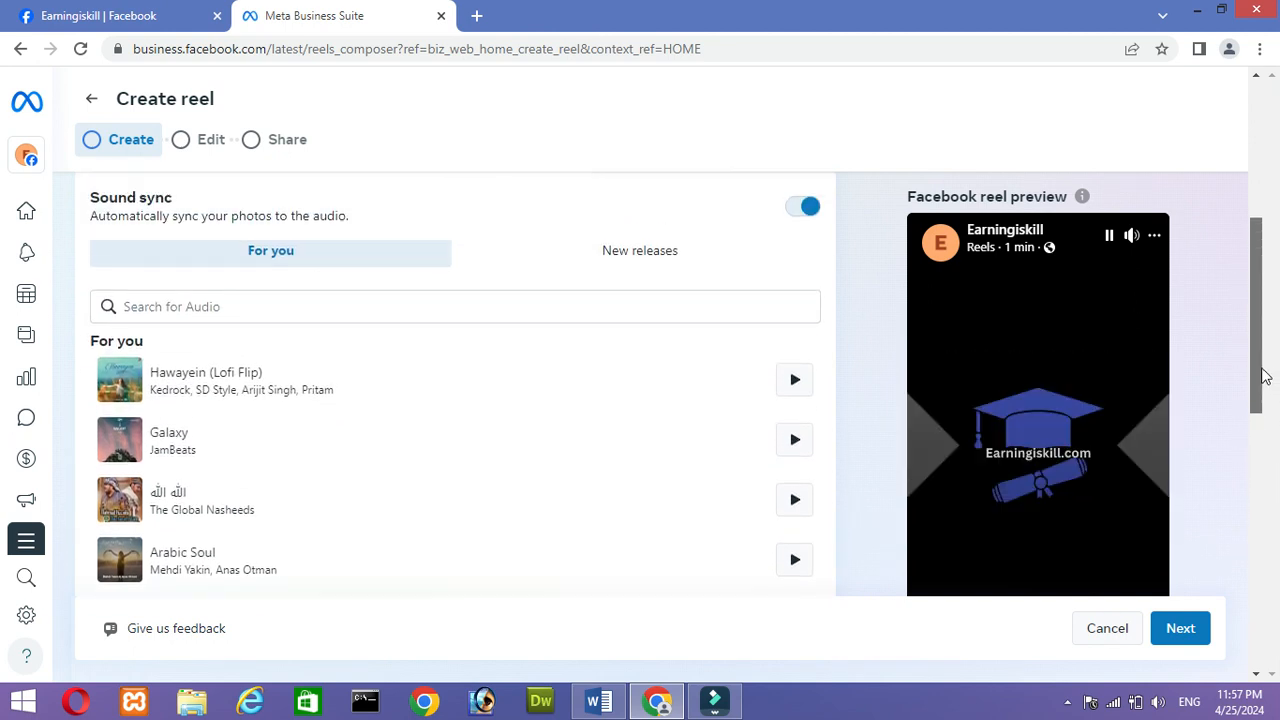
{"action": "left_click_drag", "start_coordinate": [1265, 377], "coordinate": [1278, 648]}
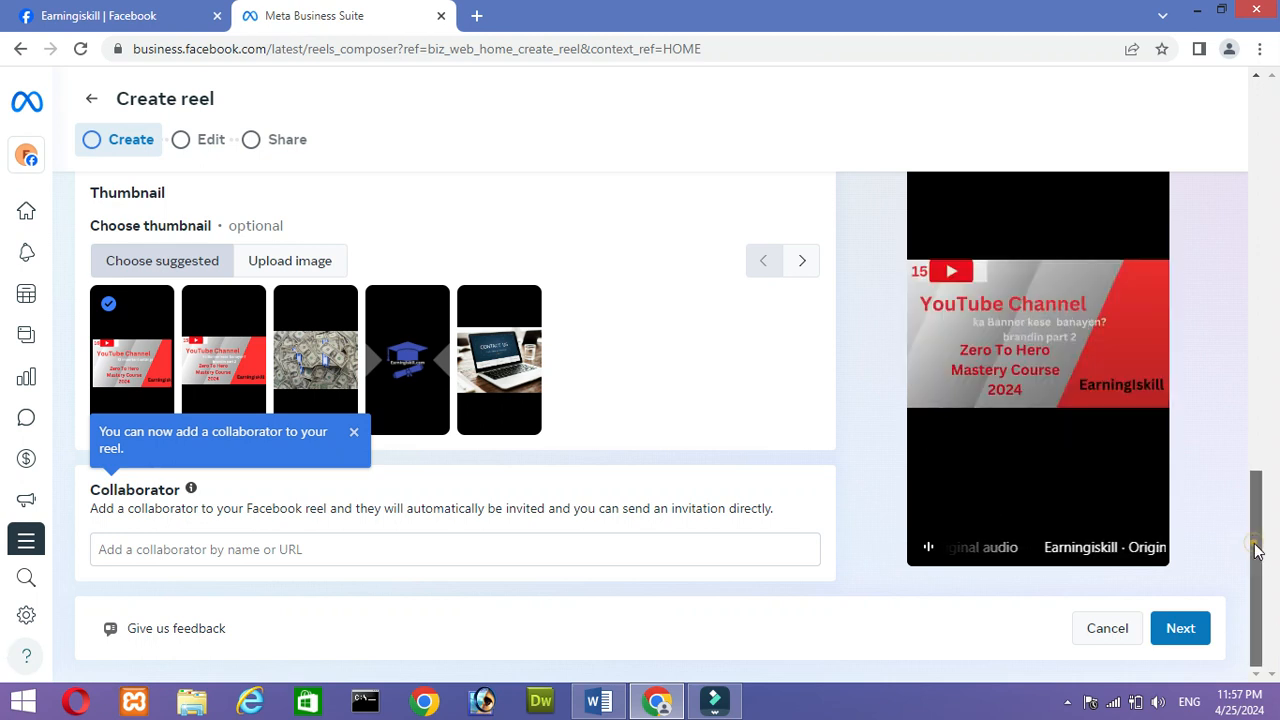
{"action": "scroll", "coordinate": [1252, 545], "scroll_direction": "up", "scroll_amount": 1}
{"action": "left_click", "coordinate": [796, 404]}
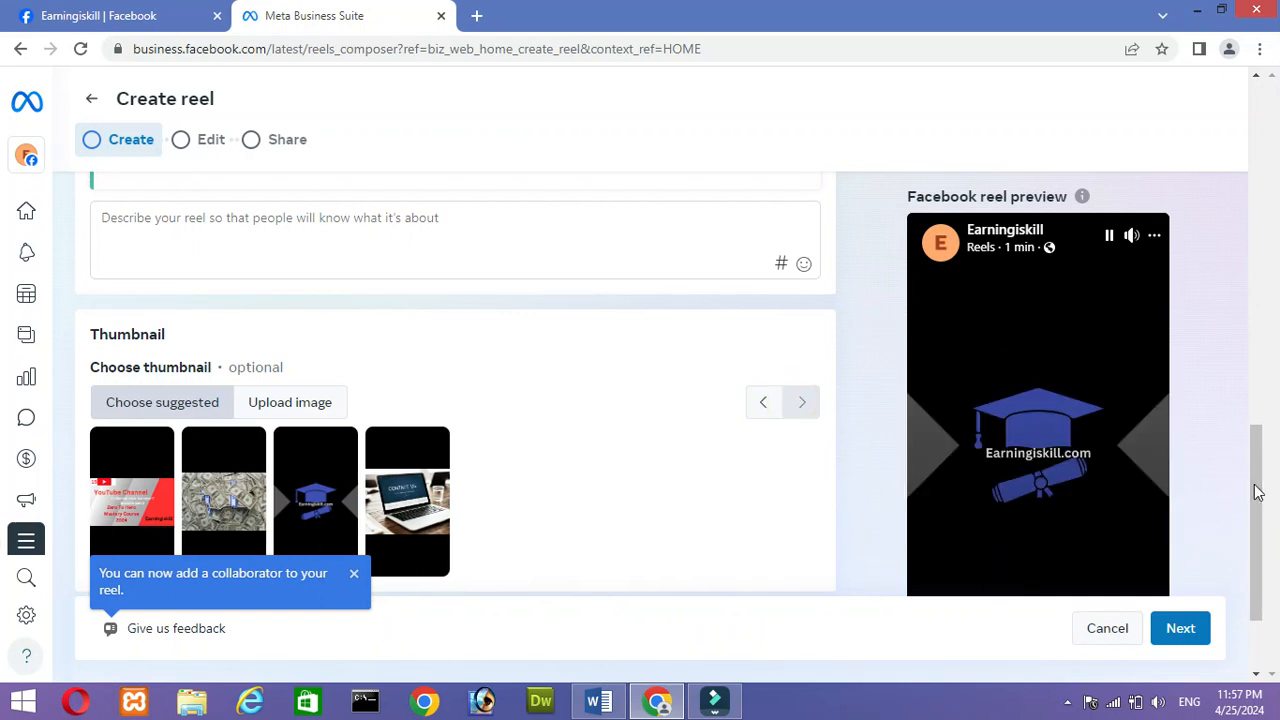
{"action": "left_click_drag", "start_coordinate": [1256, 490], "coordinate": [1154, 114]}
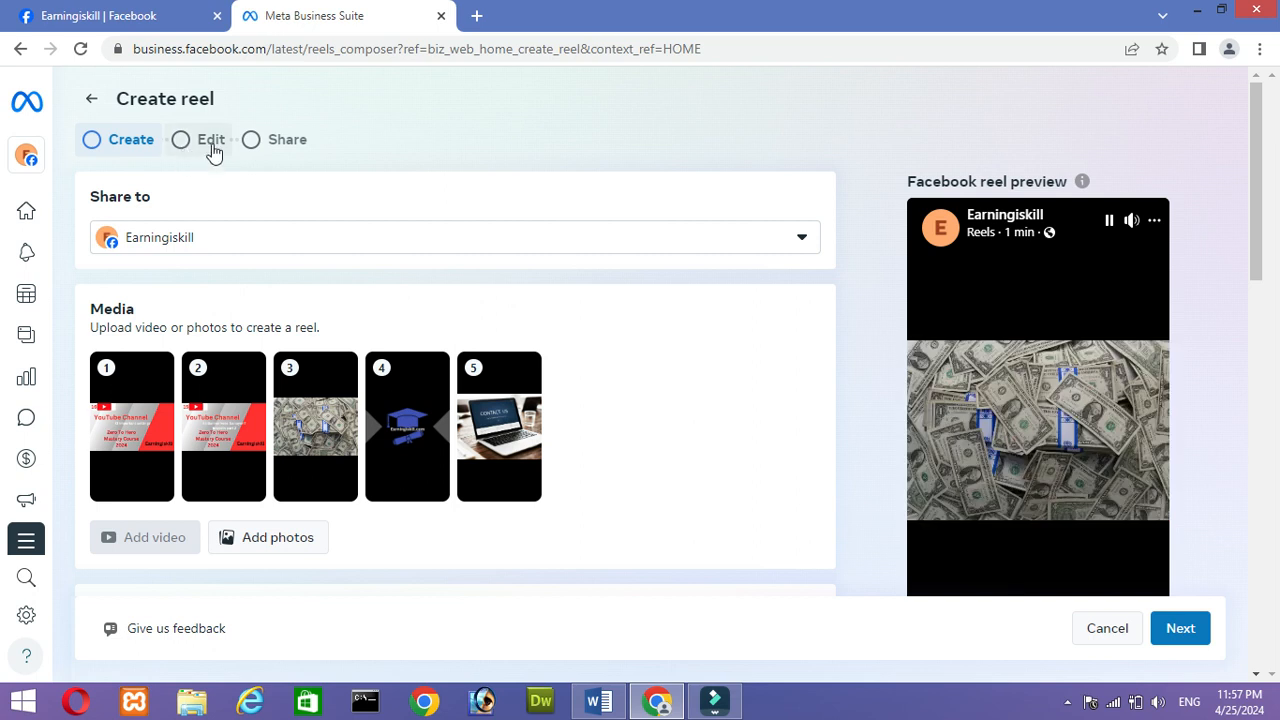
{"action": "left_click", "coordinate": [95, 100]}
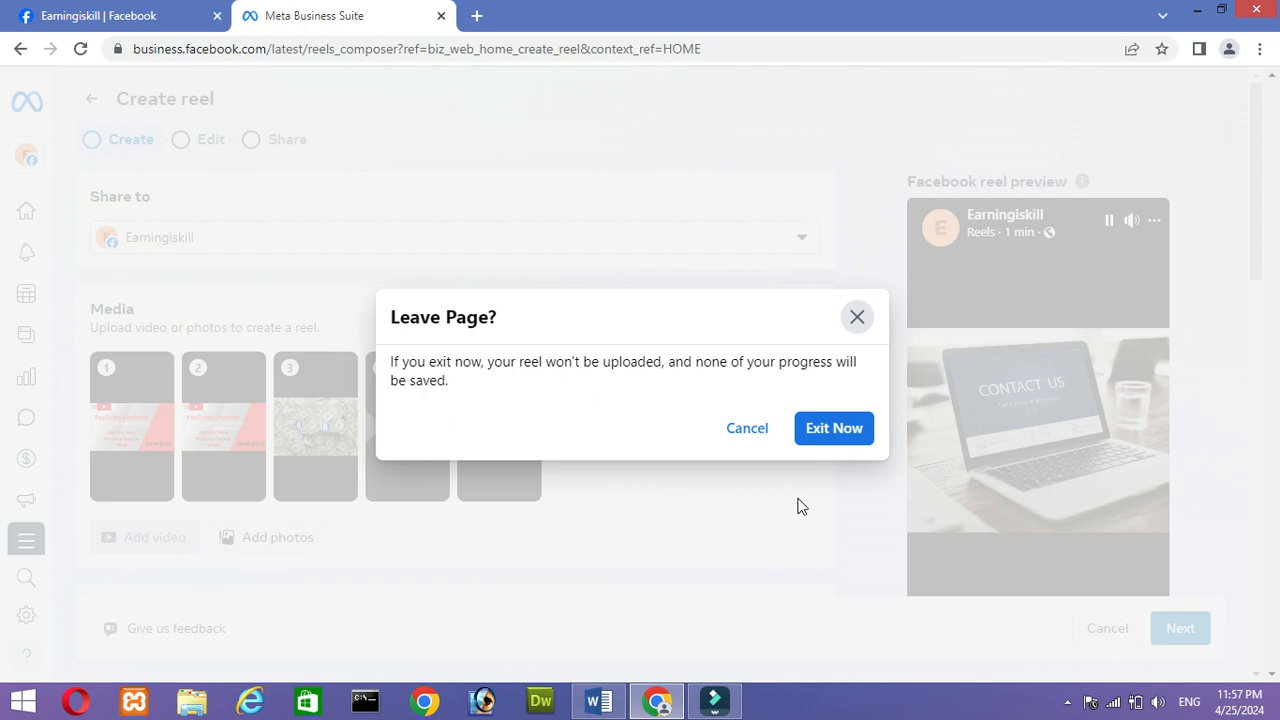
{"action": "left_click", "coordinate": [828, 430]}
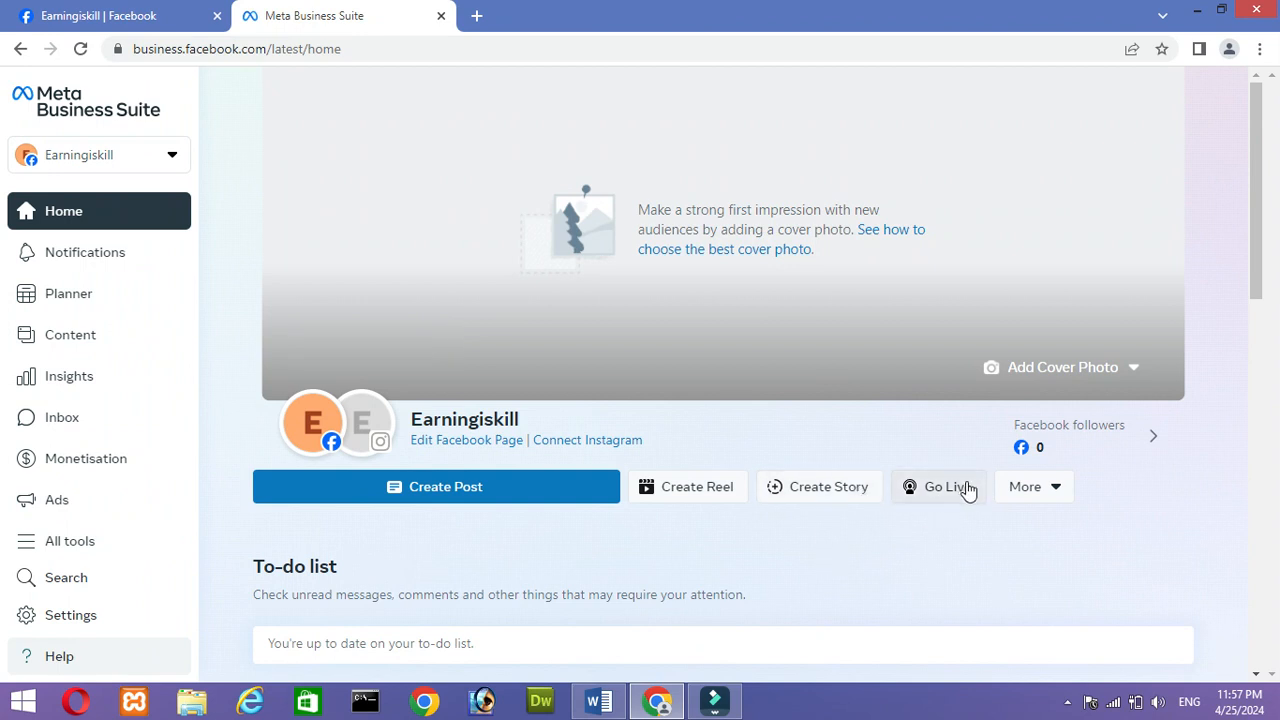
- Check the additional creation options on the home view and look over its marketing content section
{"action": "left_click", "coordinate": [1052, 492]}
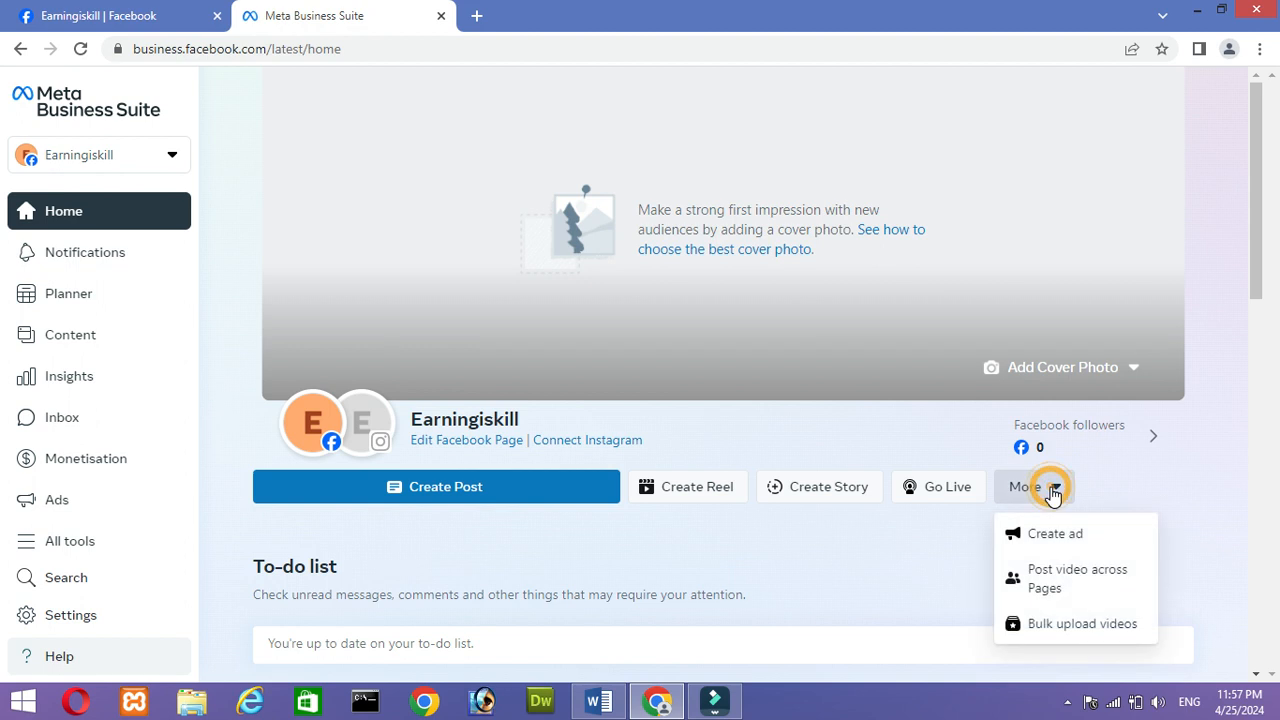
{"action": "left_click", "coordinate": [1052, 490]}
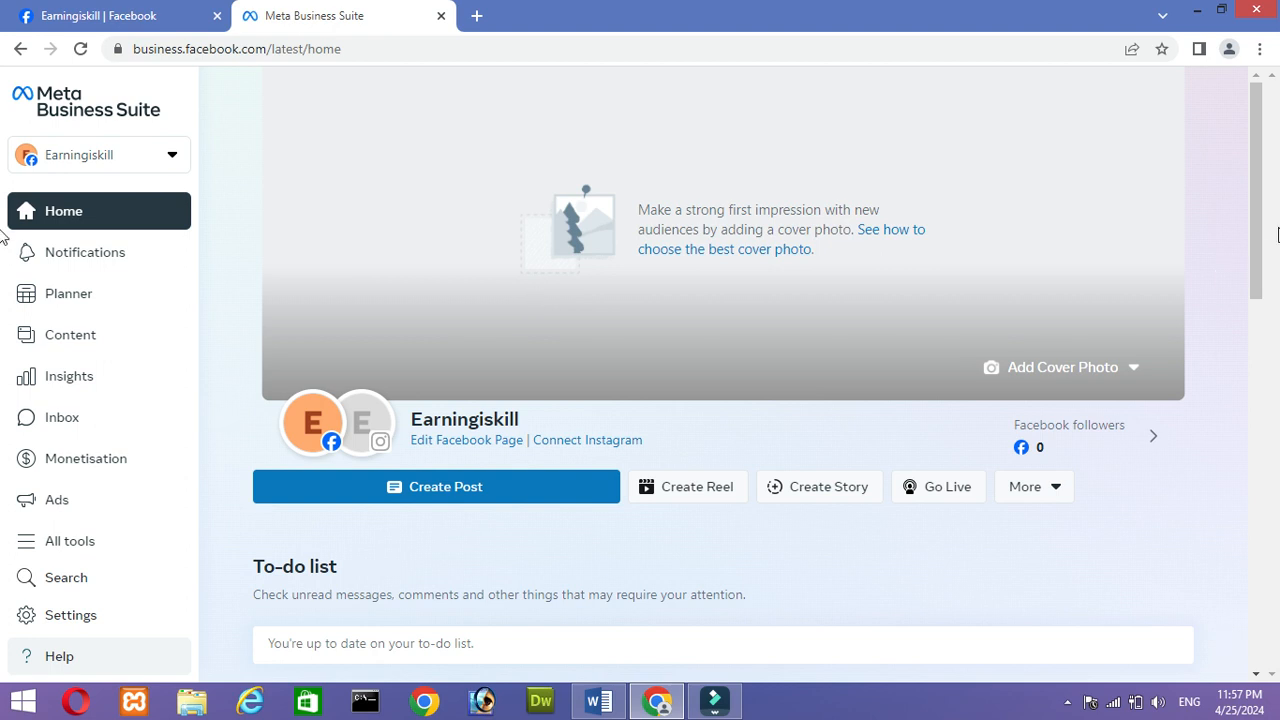
{"action": "left_click_drag", "start_coordinate": [1255, 225], "coordinate": [1271, 420]}
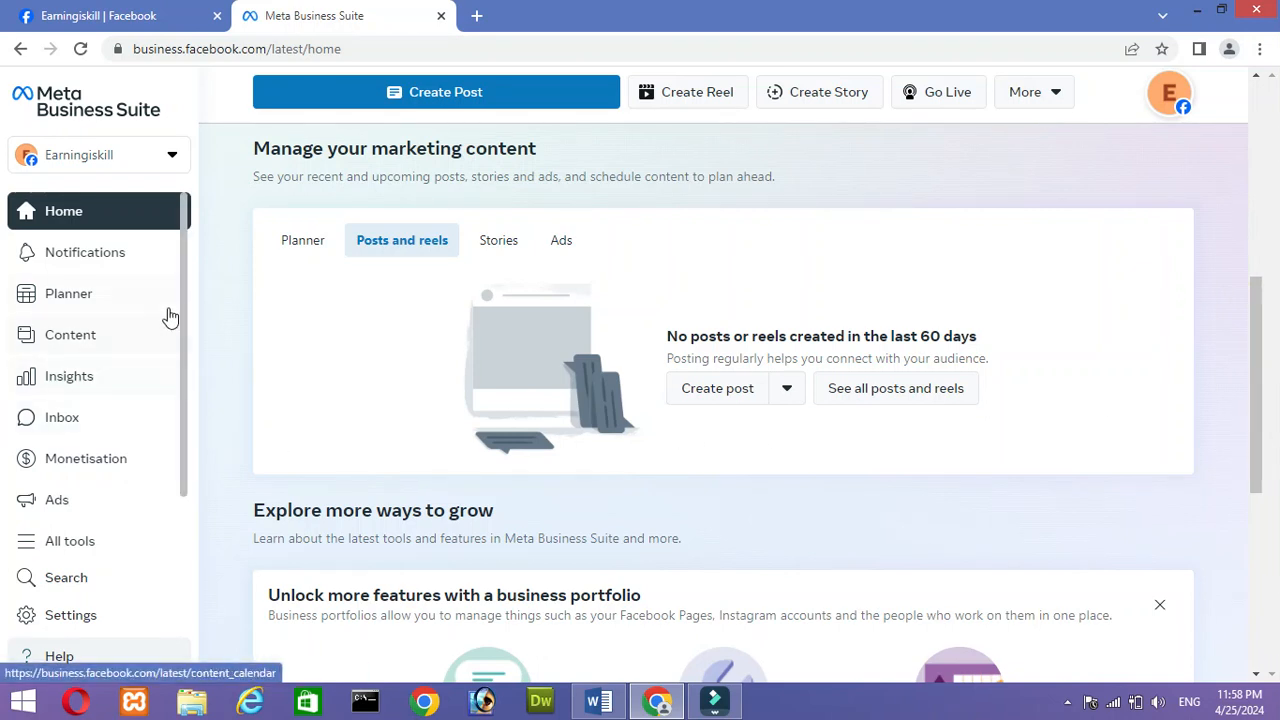
- Open the Business Suite settings and look over the profiles and the navigation entries
{"action": "left_click_drag", "start_coordinate": [185, 310], "coordinate": [186, 394]}
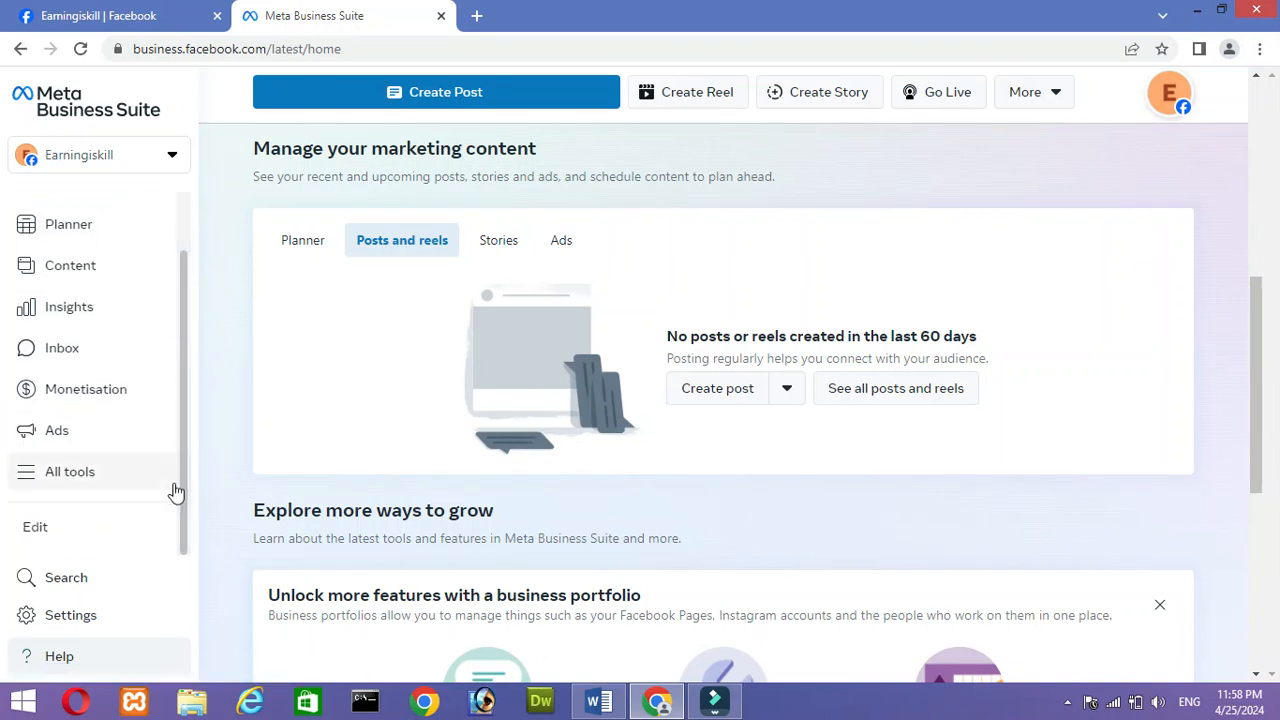
{"action": "left_click", "coordinate": [26, 621]}
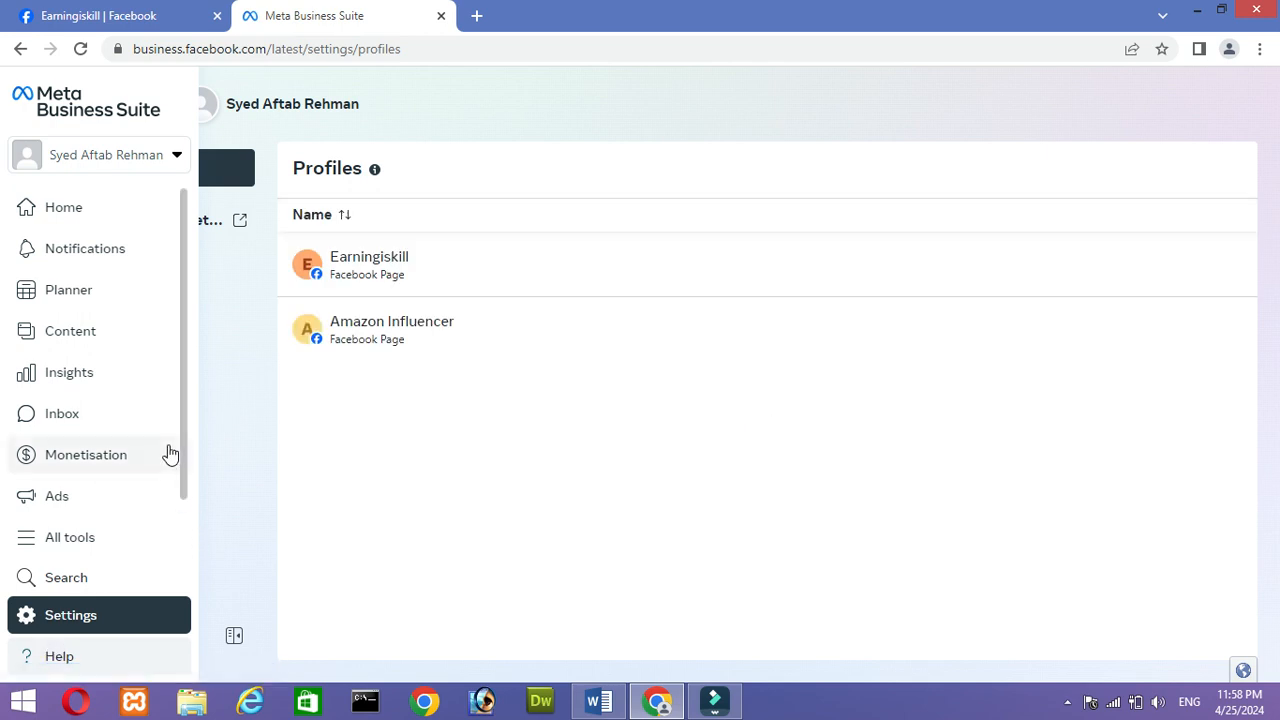
{"action": "left_click_drag", "start_coordinate": [181, 446], "coordinate": [186, 577]}
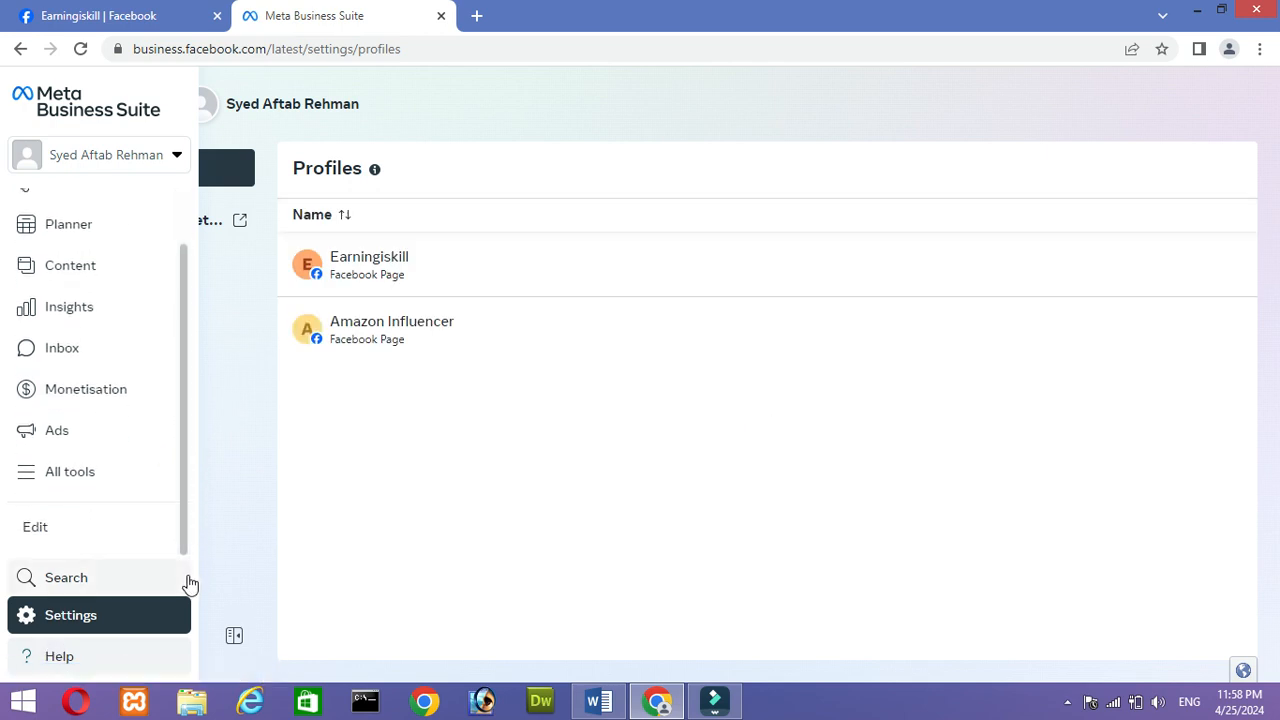